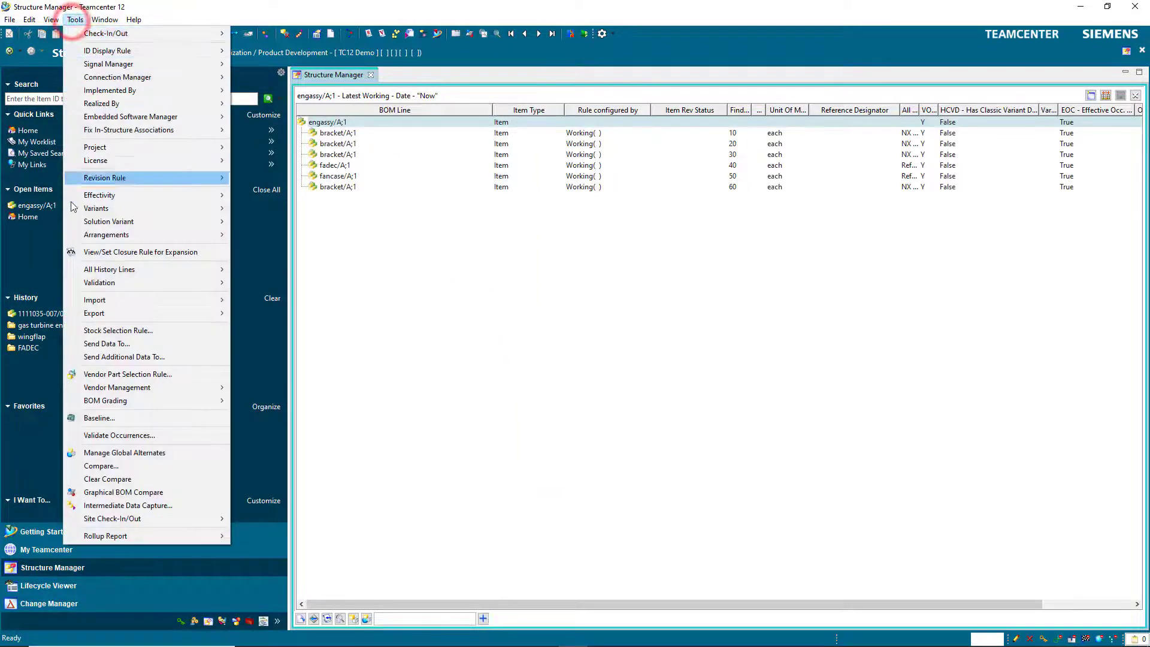
Create a precise engassy baseline from the TC Default Baseline Process template, then return to Home.
left_click(90, 419)
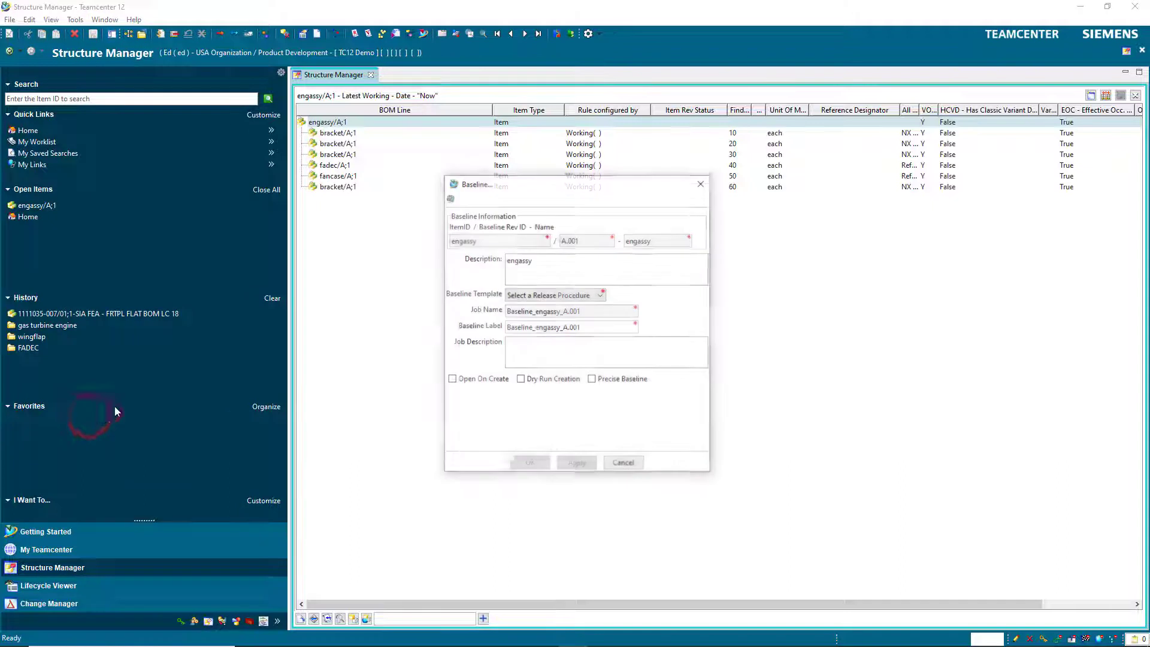
left_click(591, 299)
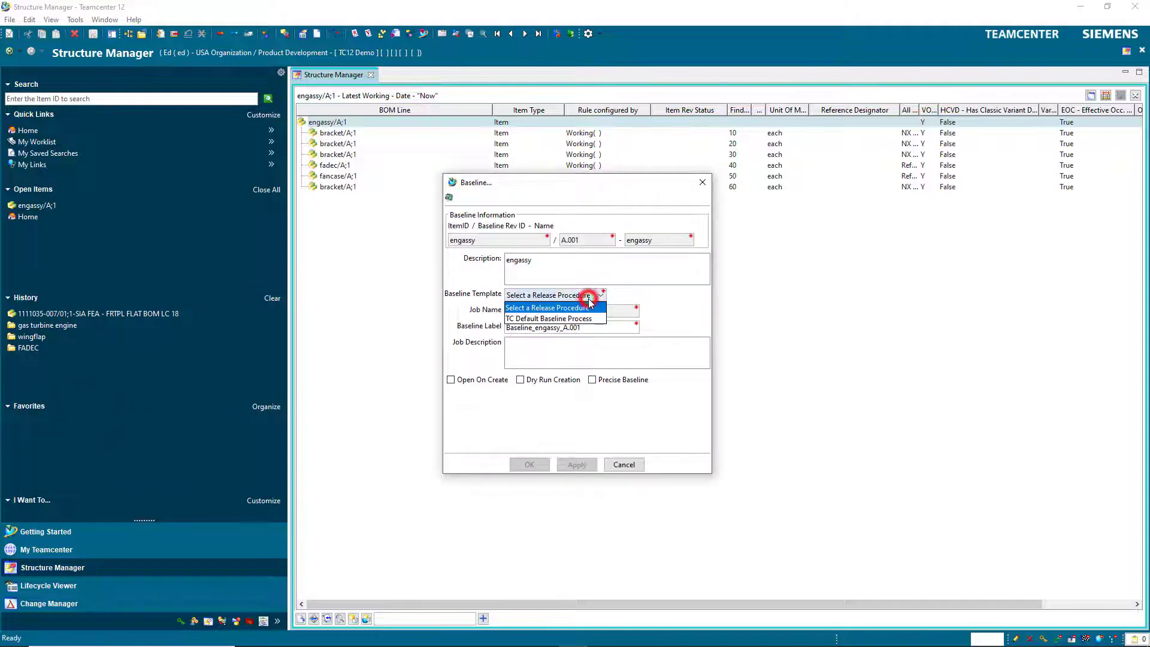
left_click(585, 319)
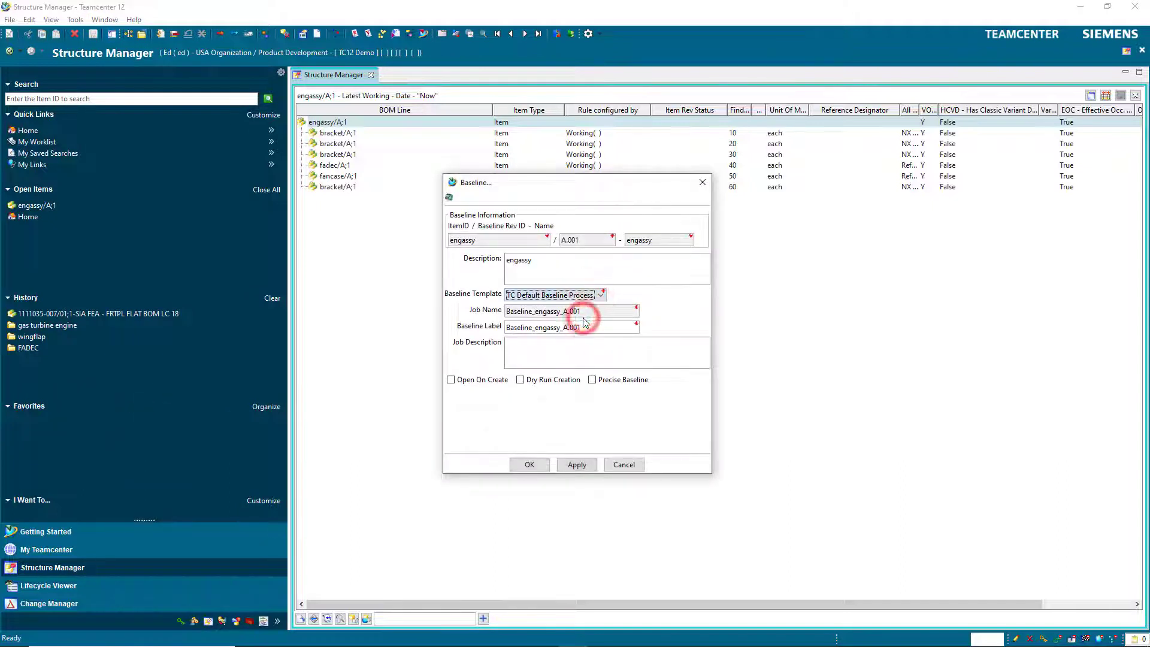
left_click(593, 381)
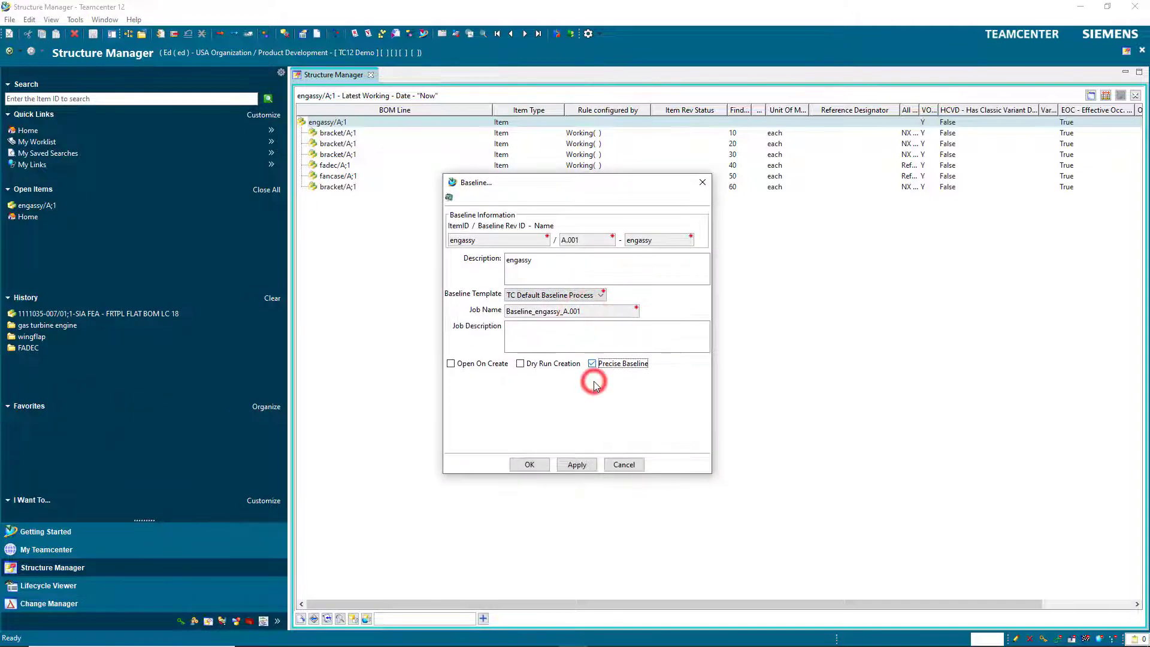
left_click(520, 466)
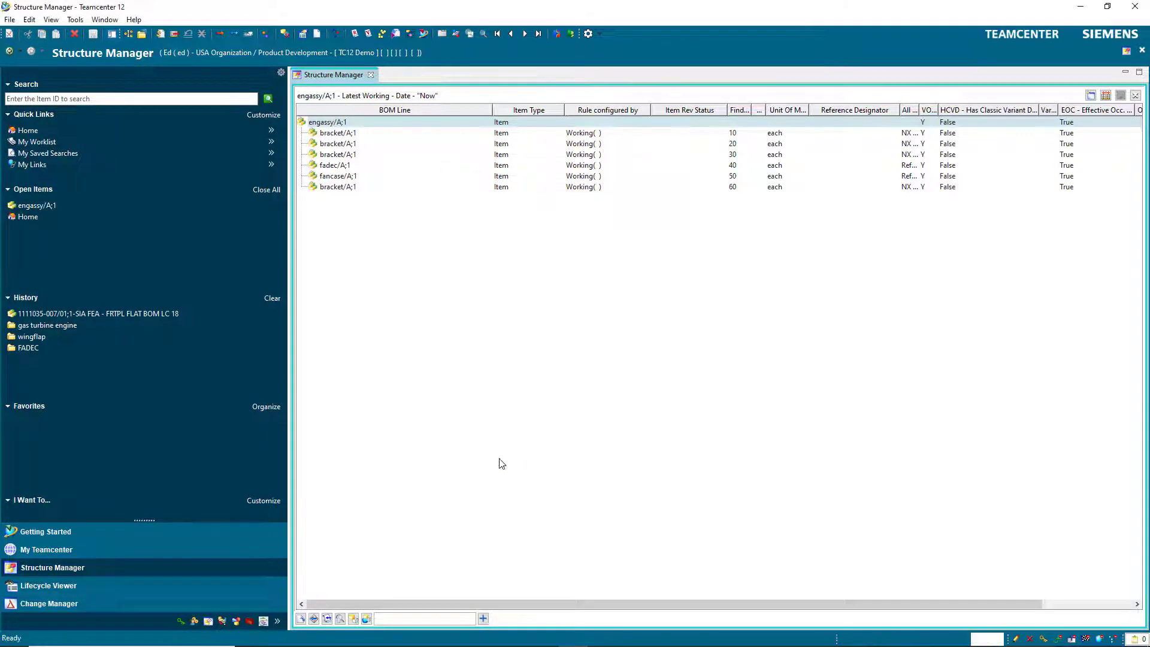
left_click(78, 133)
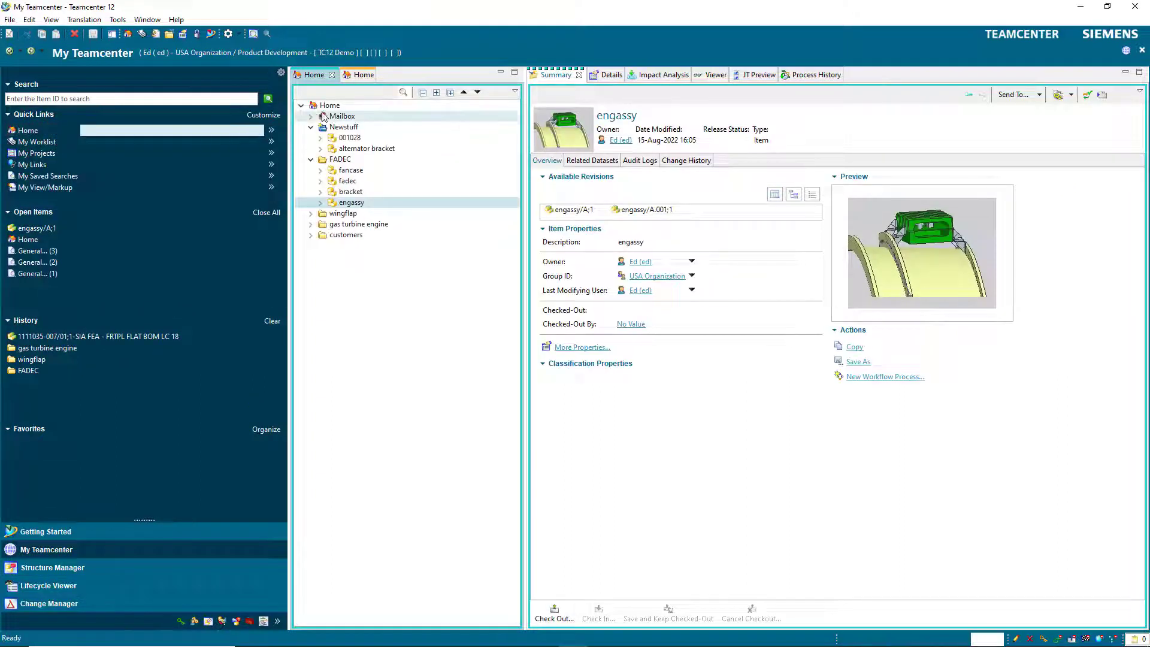
Launch NX from Teamcenter and set the Open dialog's revision rule to Precise; Working.
left_click(329, 106)
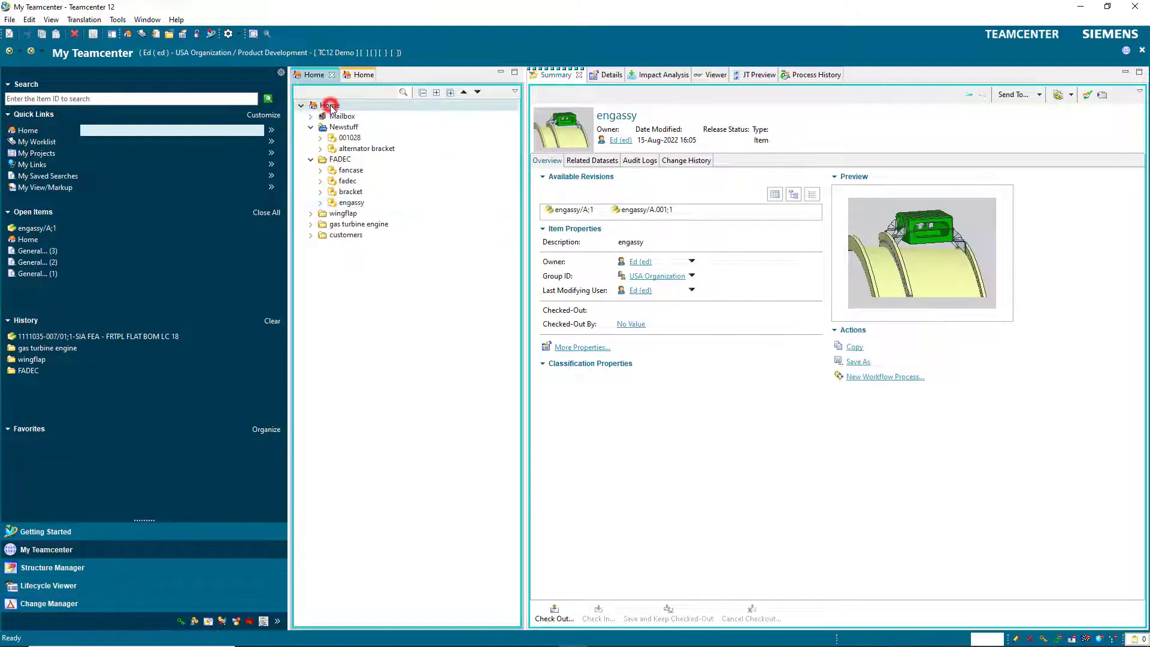
left_click(211, 34)
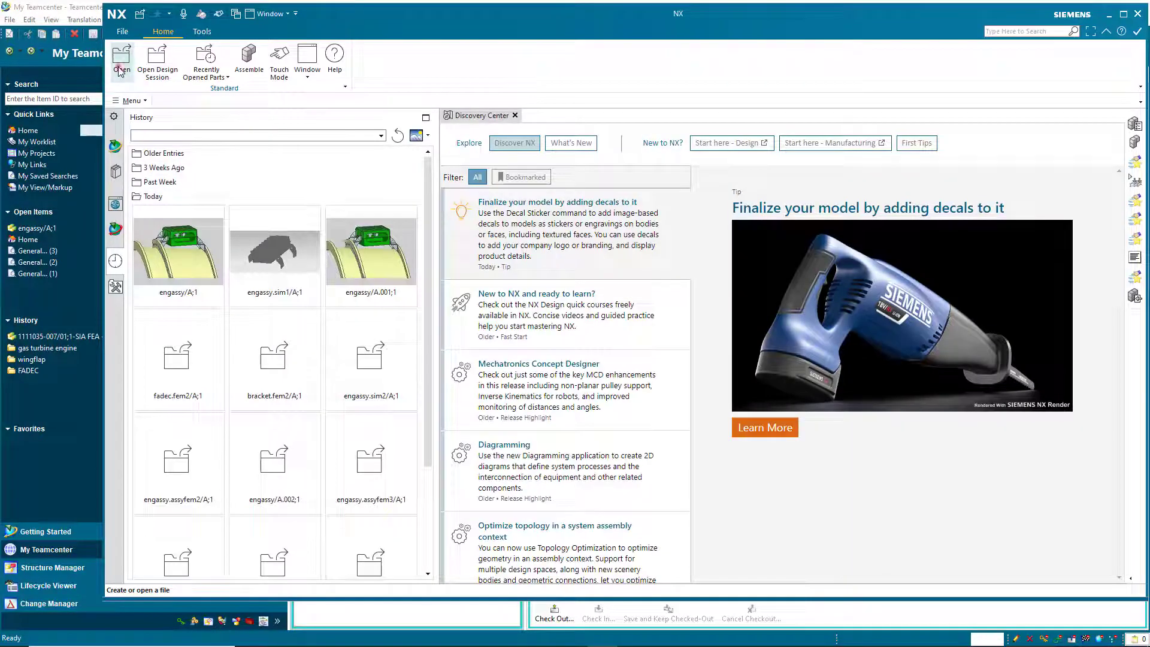
left_click(120, 70)
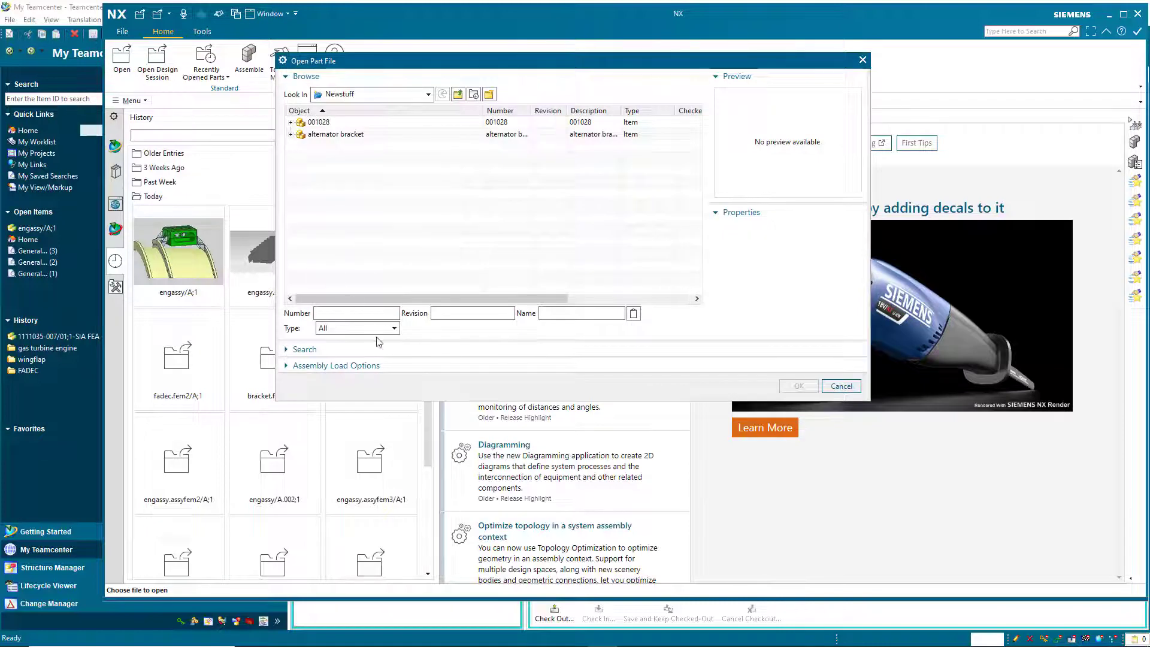
left_click(381, 366)
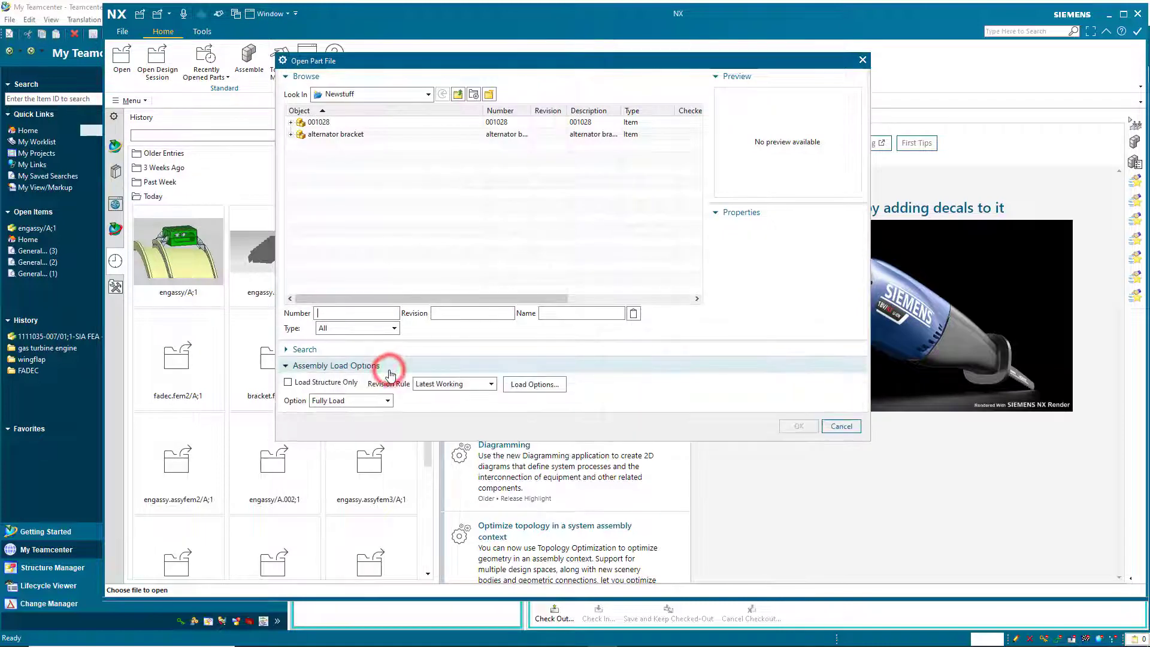
left_click(471, 385)
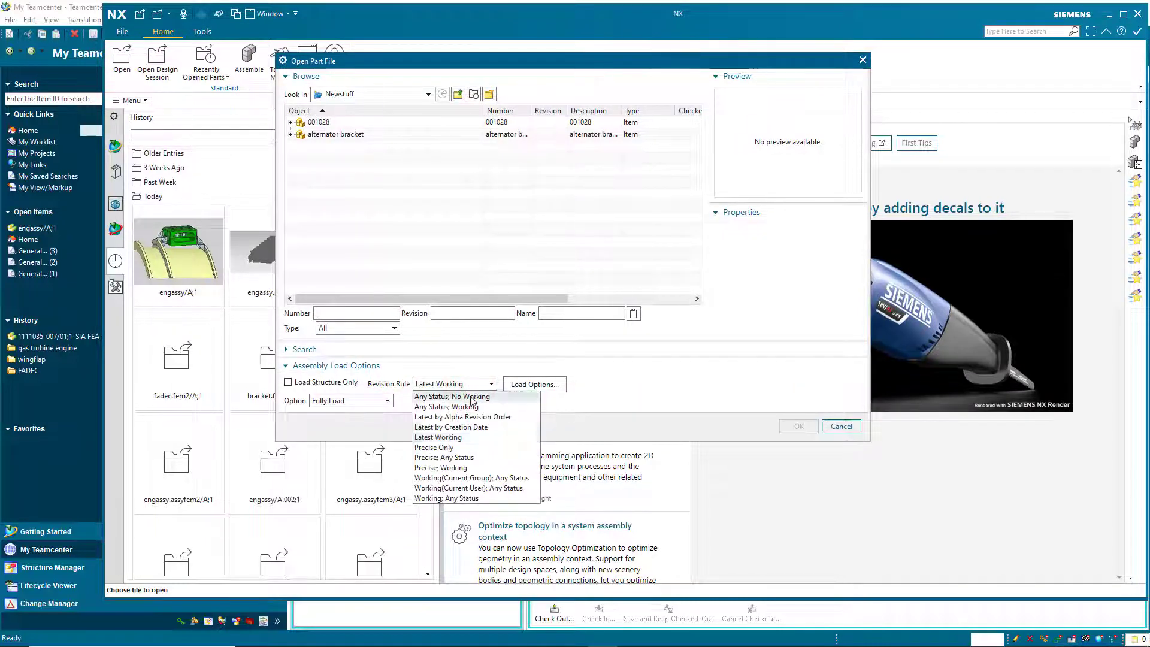
left_click(456, 468)
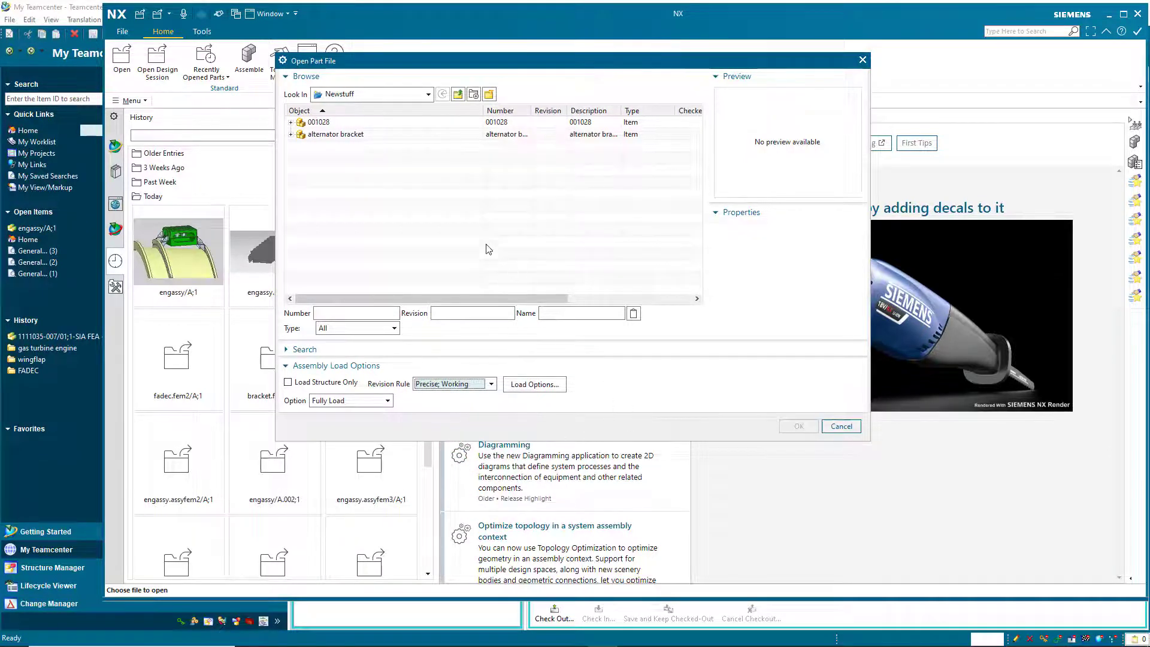
Browse to the FADEC folder and open the engassy assembly.
left_click(458, 95)
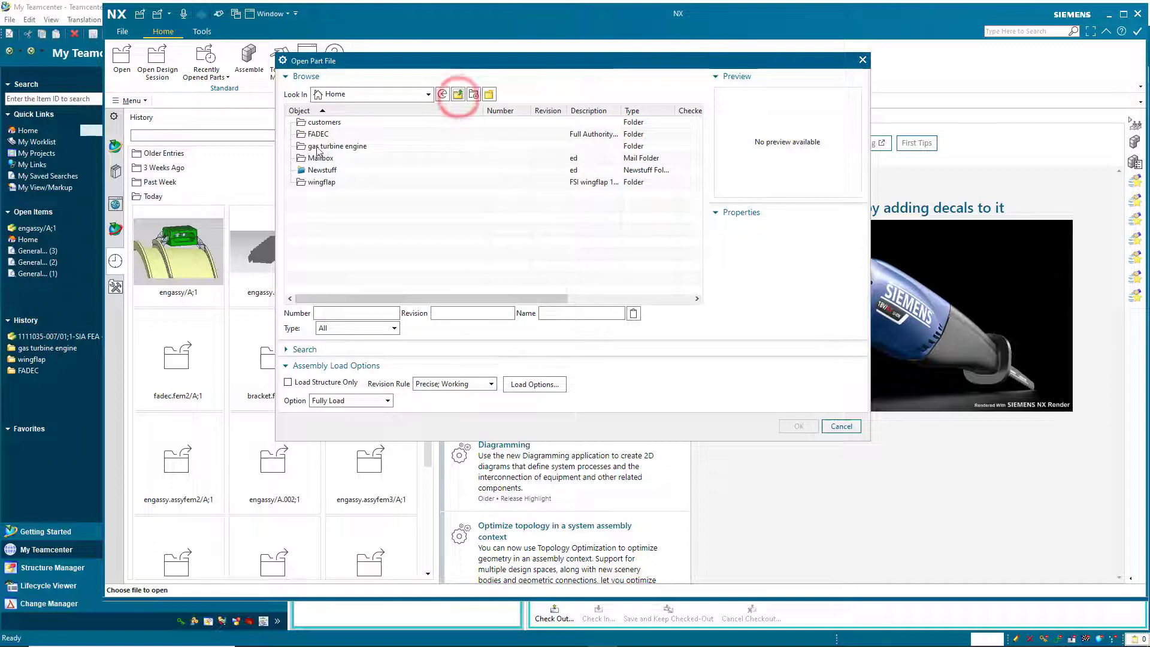
left_click(312, 135)
double_click(309, 135)
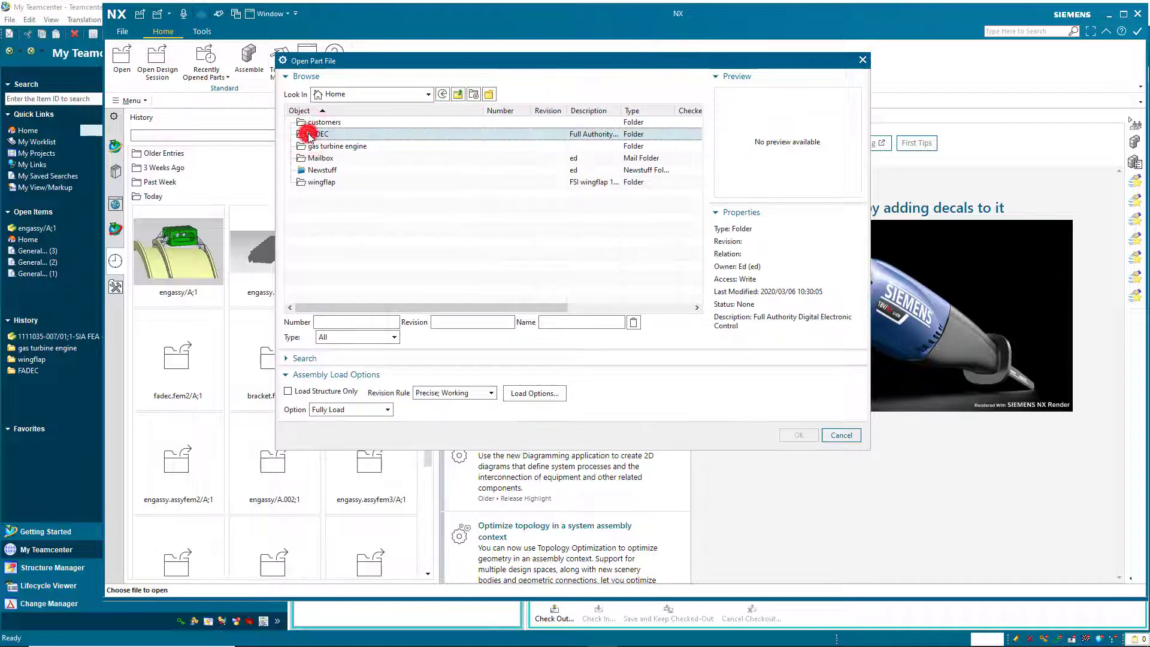
left_click(310, 135)
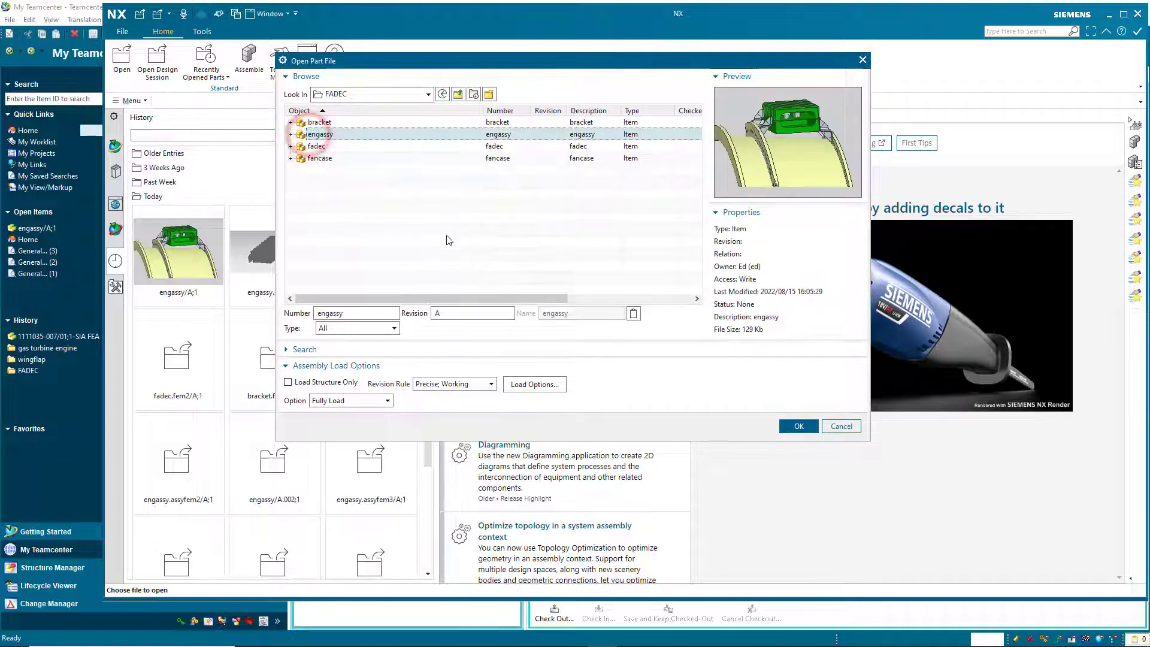
left_click(802, 428)
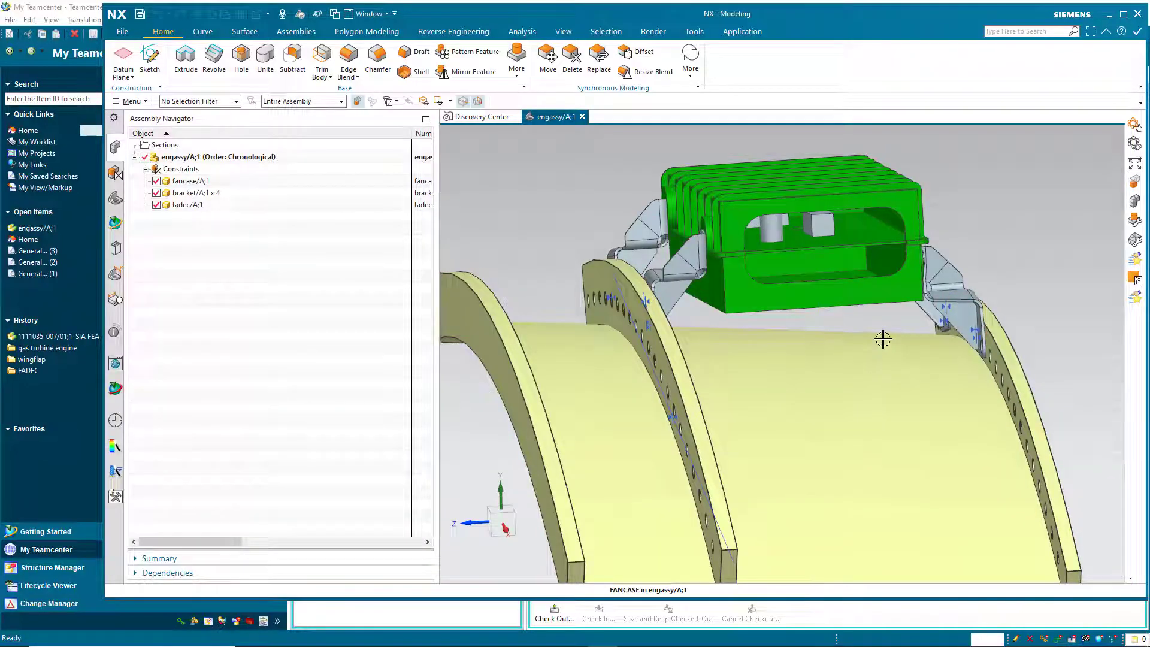
Make the bracket the work part and cut a 0.75 in through hole at its circle centre.
left_click(951, 321)
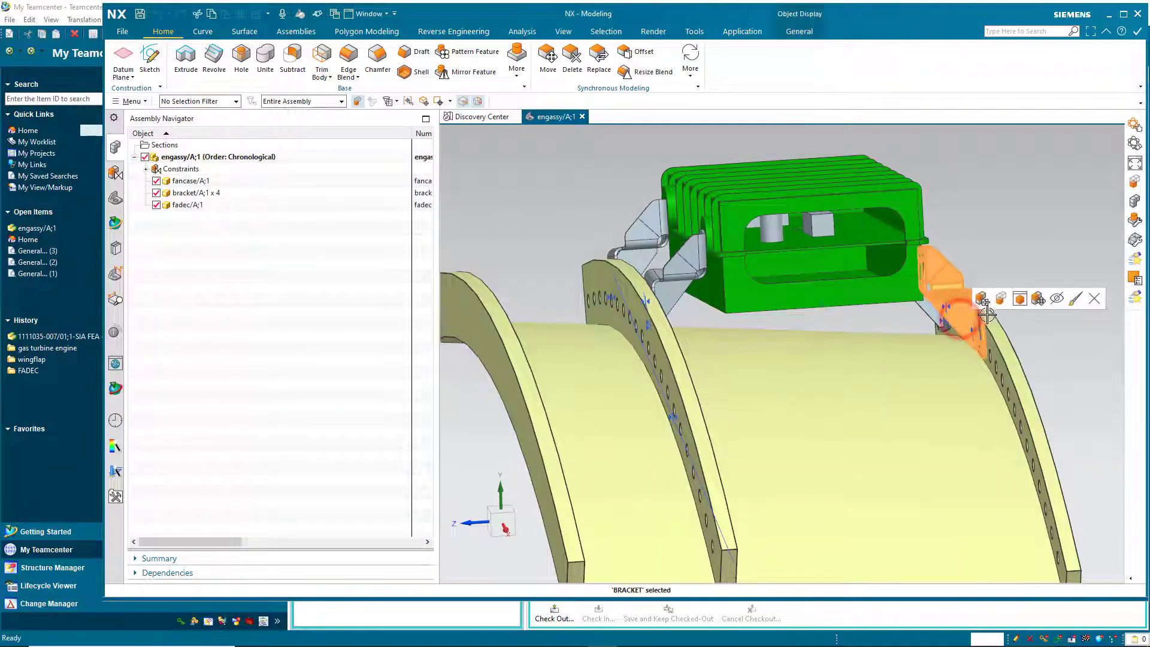
left_click(1002, 300)
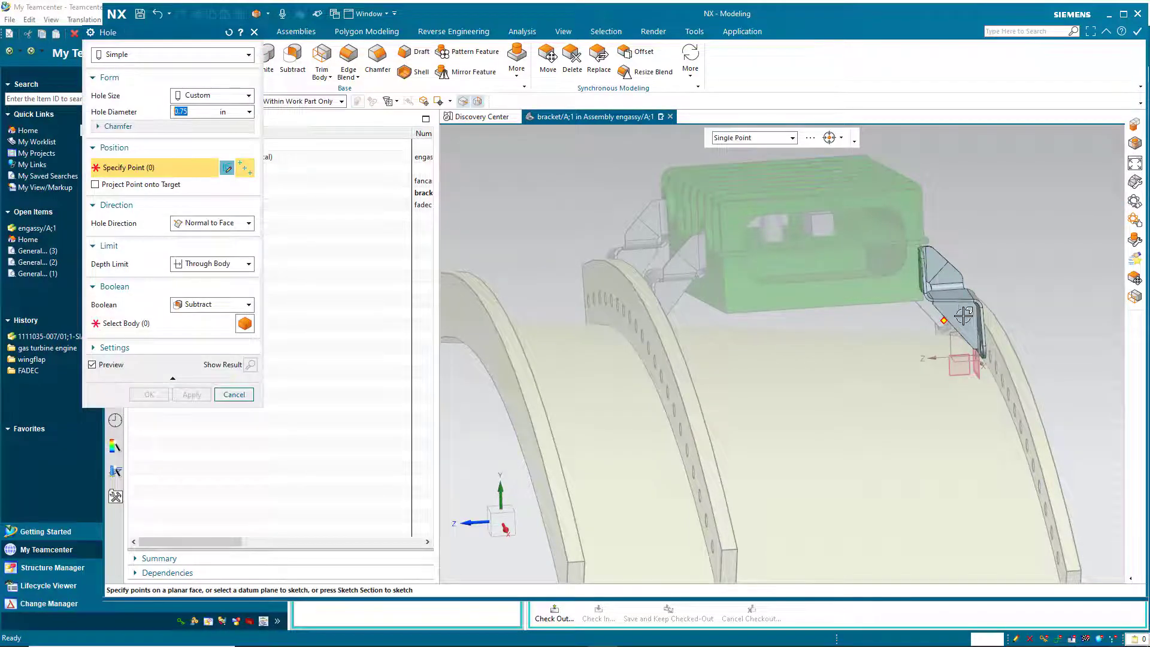
scroll(964, 316, "up", 6)
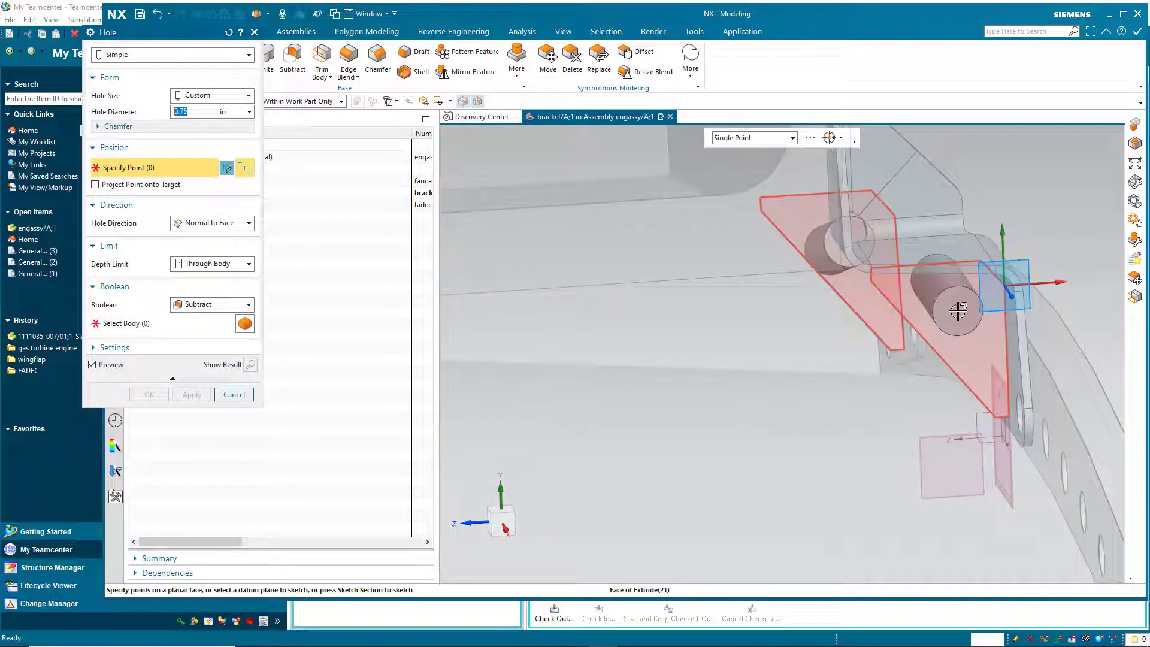
left_click(959, 311)
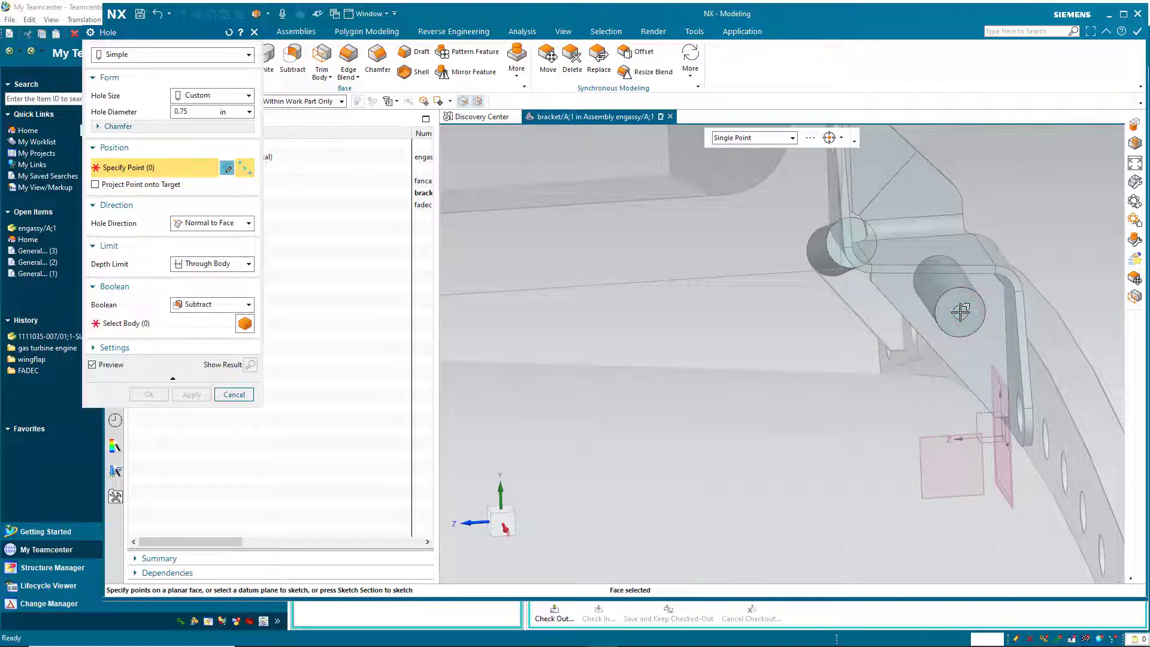
left_click(961, 312)
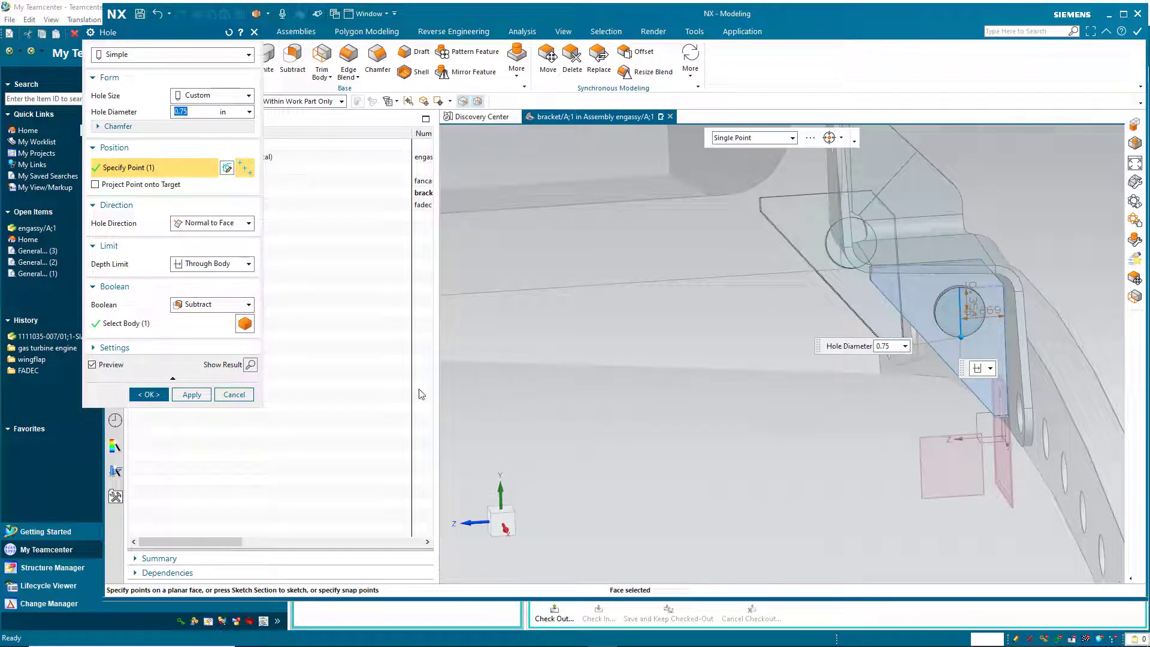
left_click(149, 396)
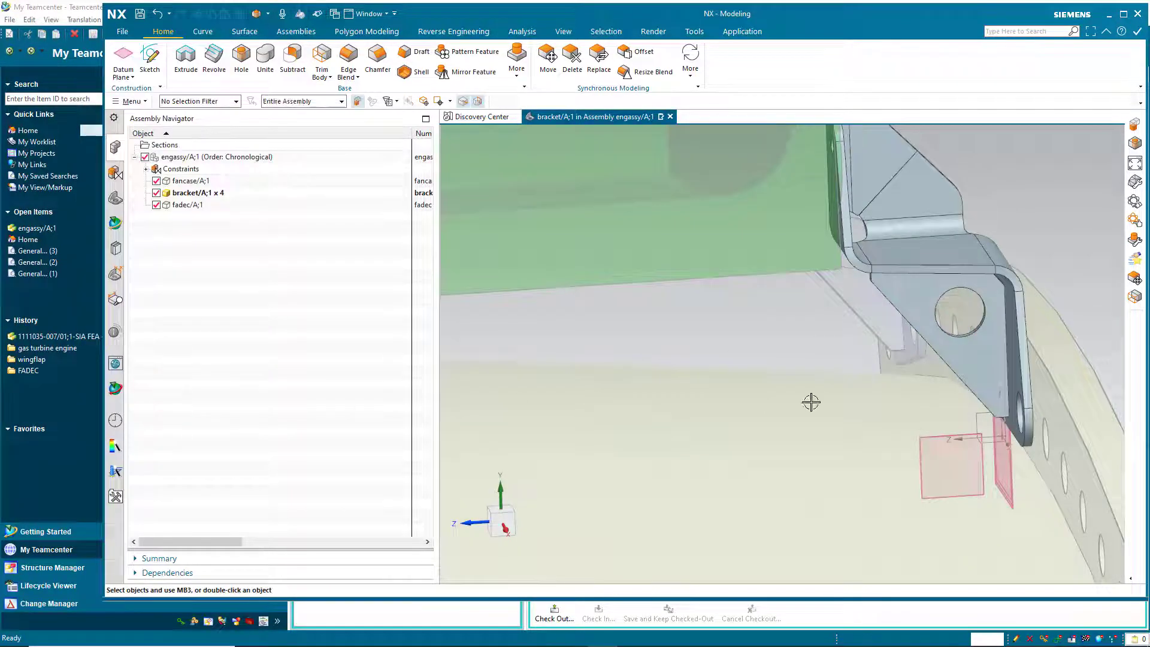
Make engassy/A;1 the work part again in the Assembly Navigator.
scroll(863, 388, "up", 5)
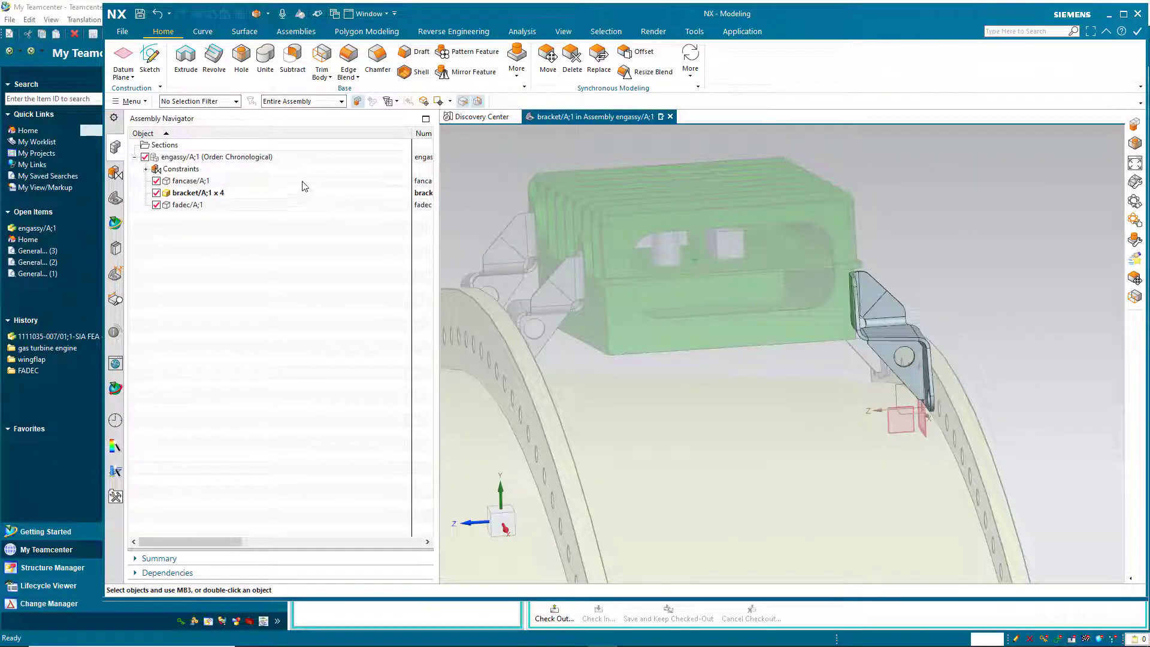
double_click(193, 159)
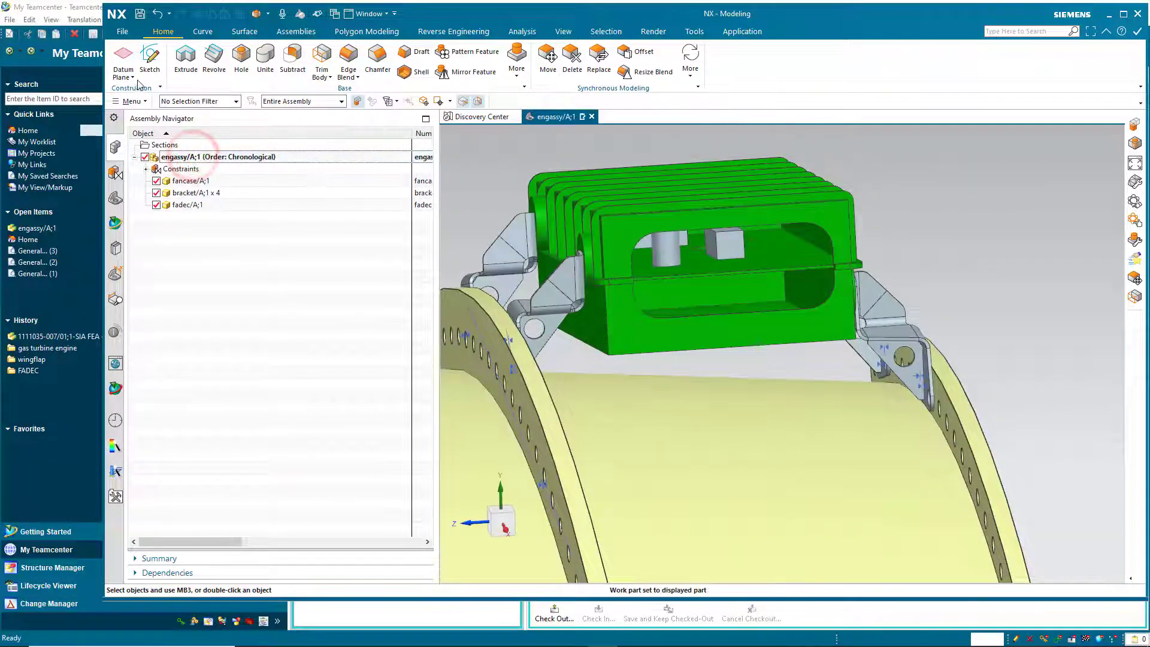
left_click(122, 32)
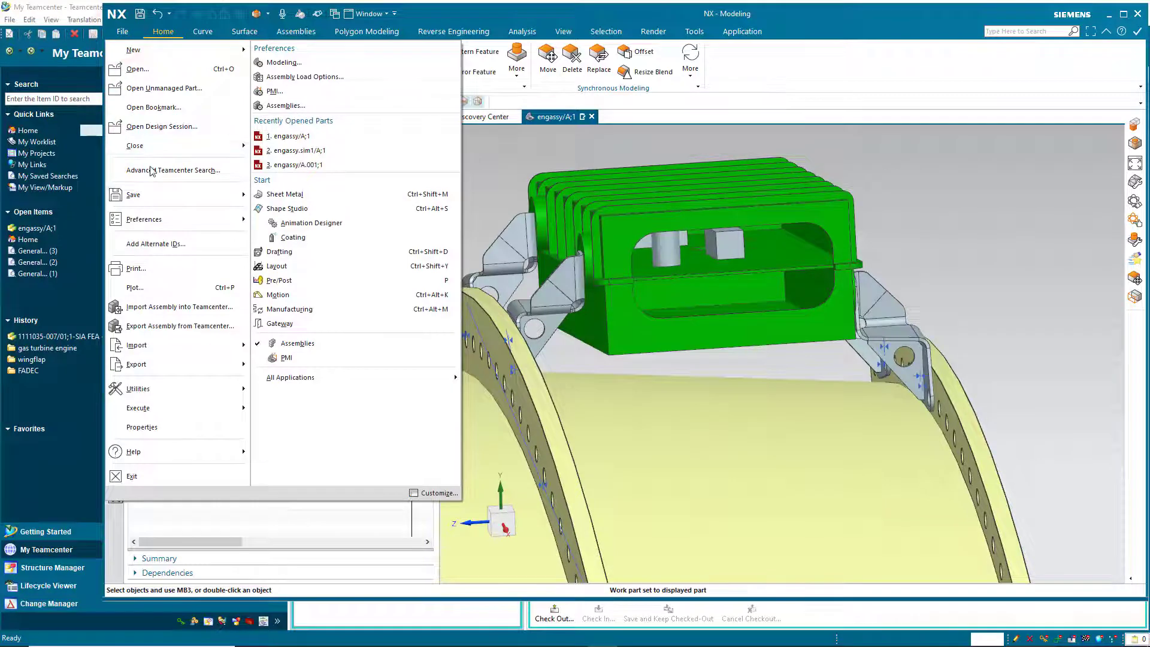
Save All parts in NX, exit Teamcenter with confirmation, and relaunch it via portal12.3.bat.
left_click(155, 196)
left_click(291, 236)
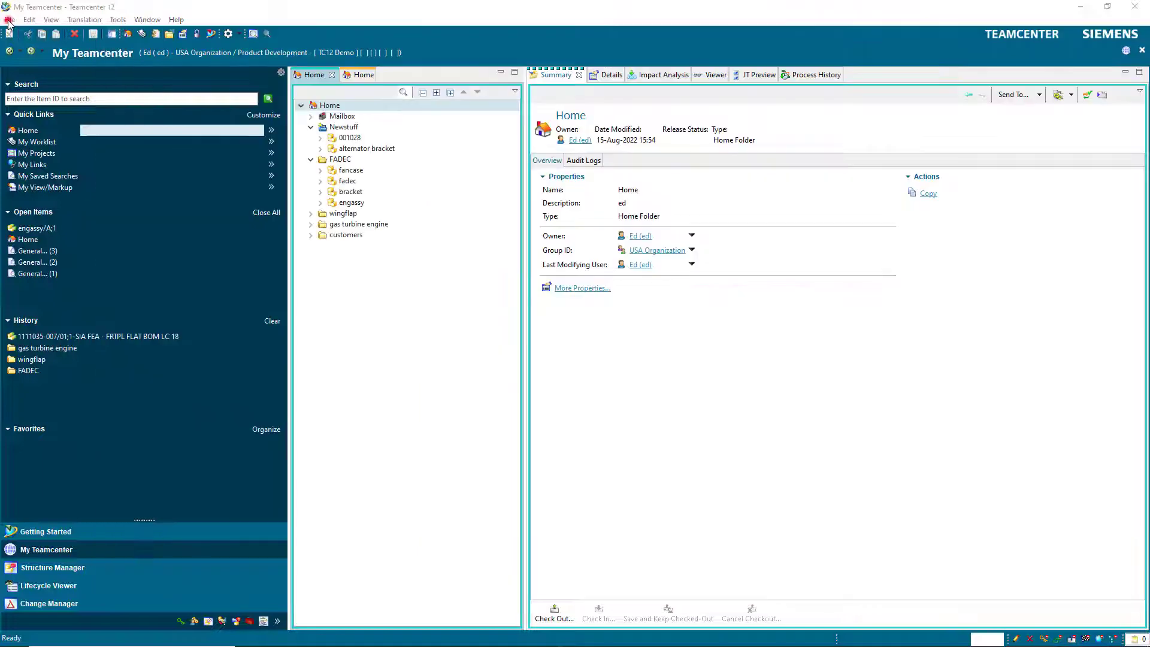
left_click(10, 19)
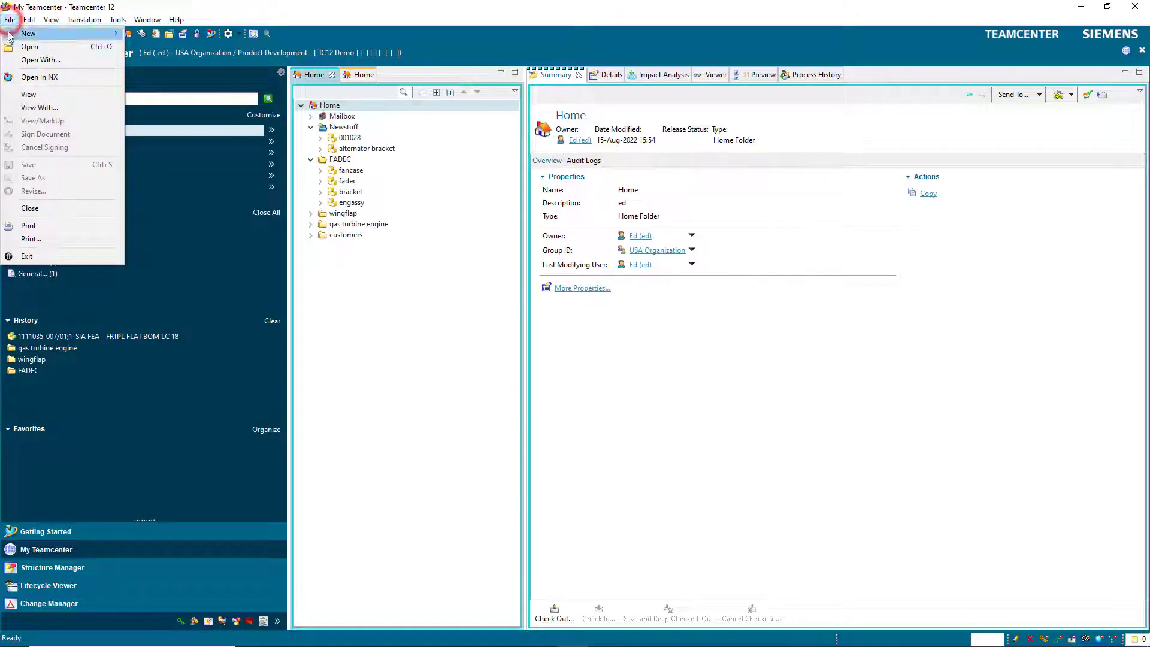
left_click(46, 256)
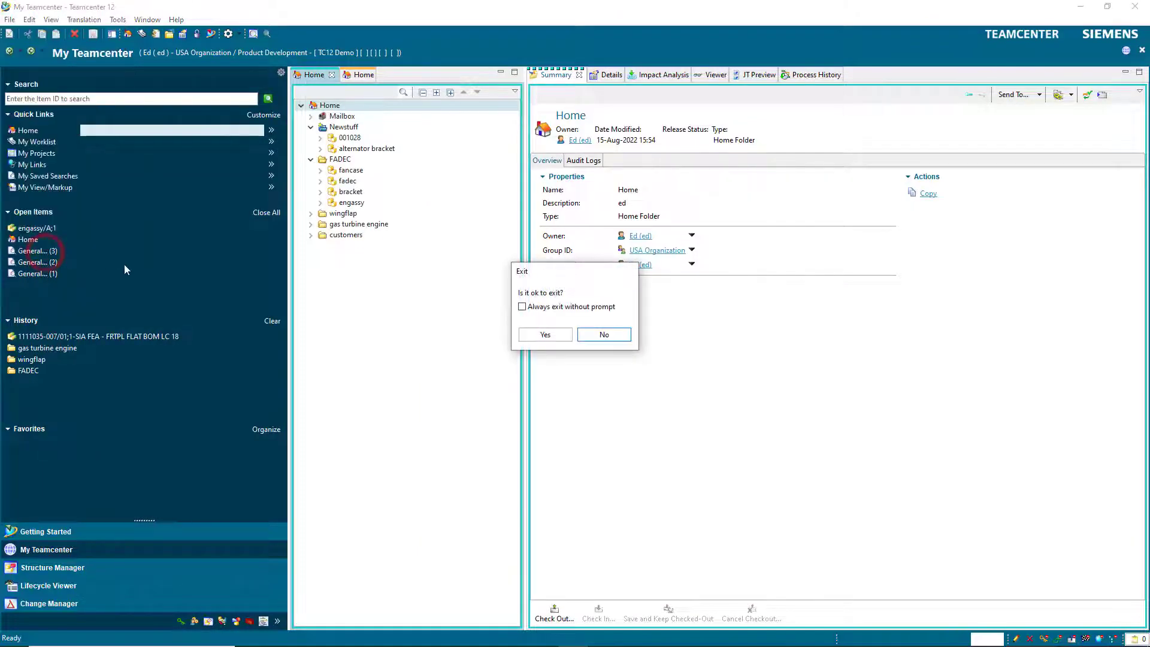
left_click(545, 335)
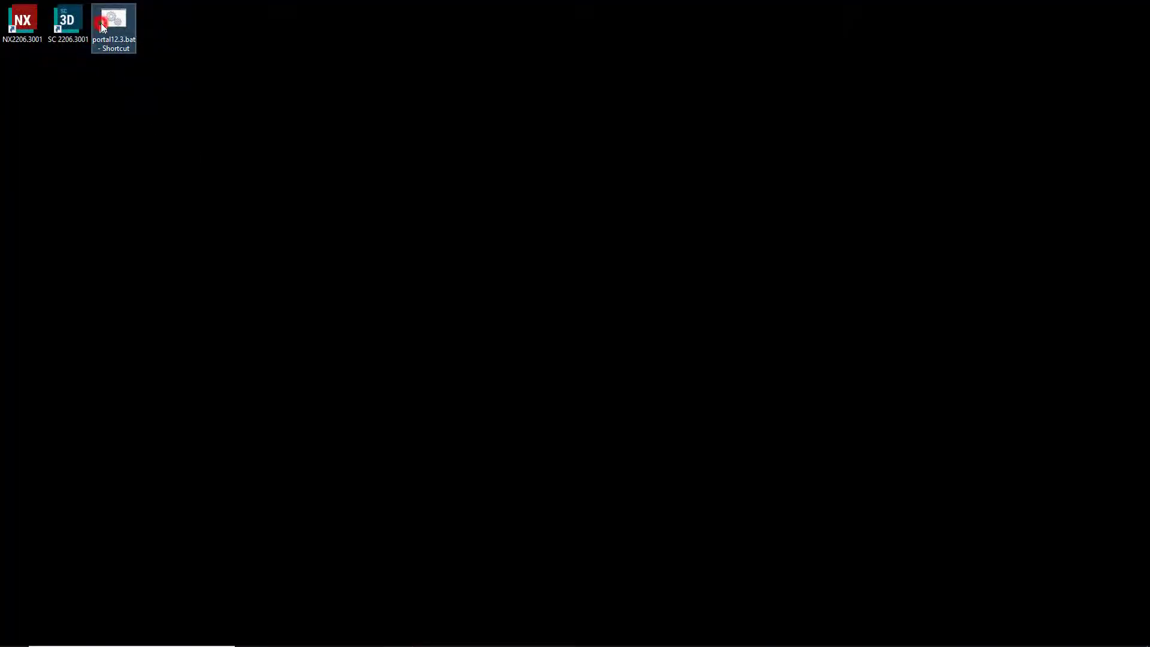
double_click(101, 23)
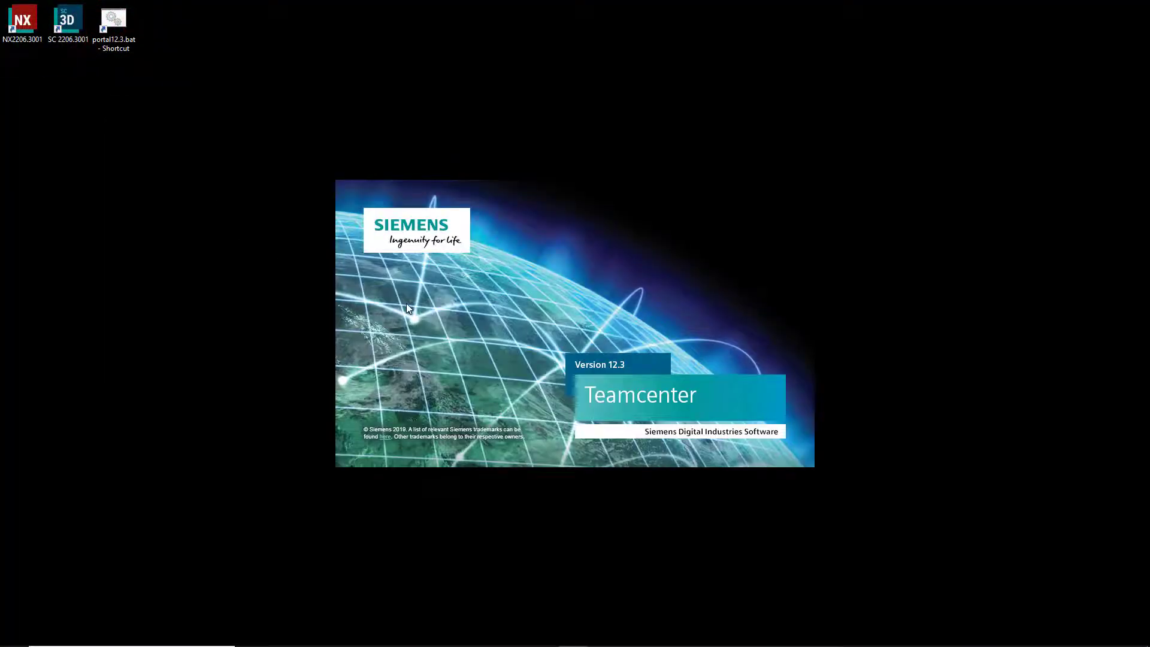
Enter the user name and password in the login dialog and log in to Teamcenter.
left_click(309, 230)
key("Tab")
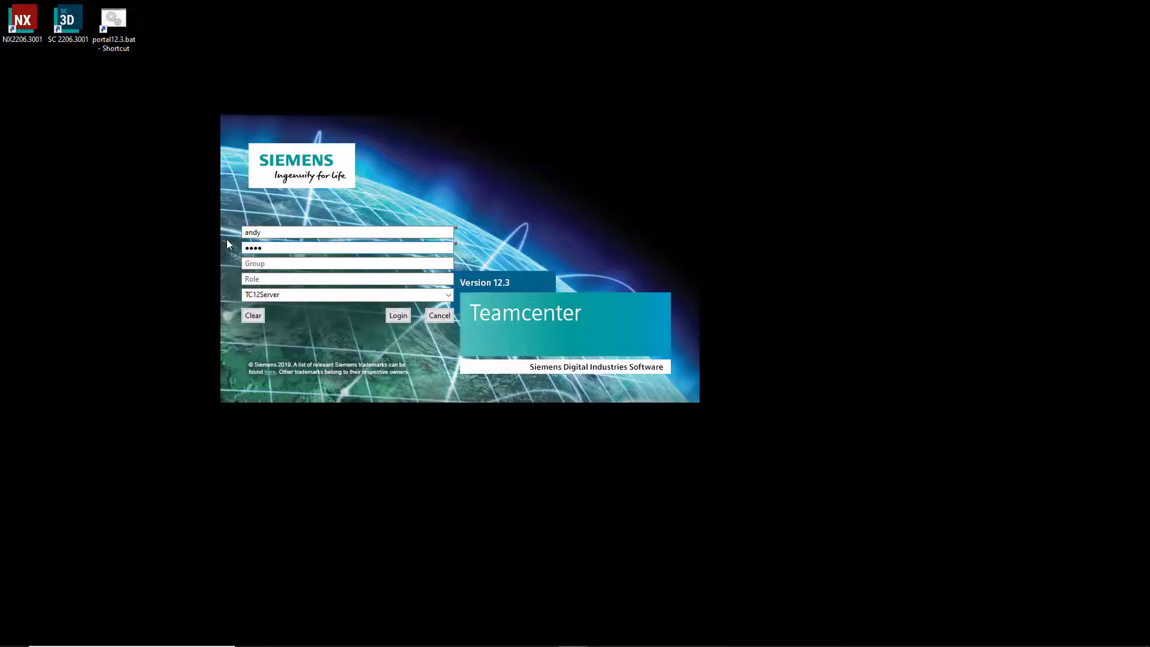
left_click(404, 319)
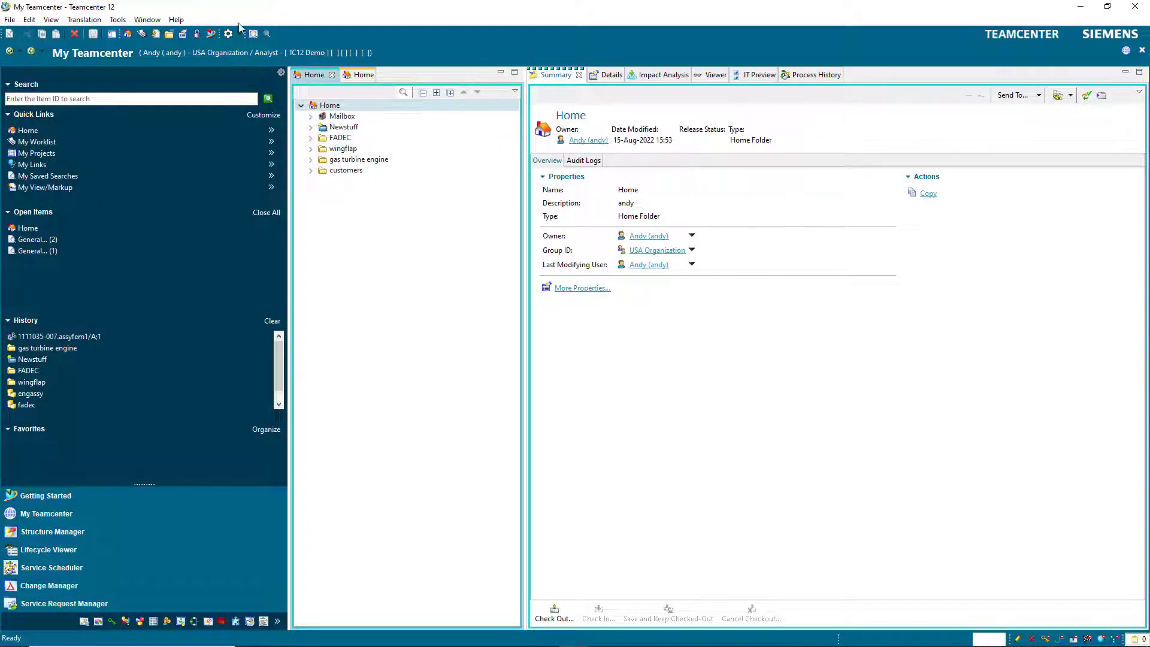
Launch NX and set the Open dialog's revision rule to Precise Only.
left_click(211, 34)
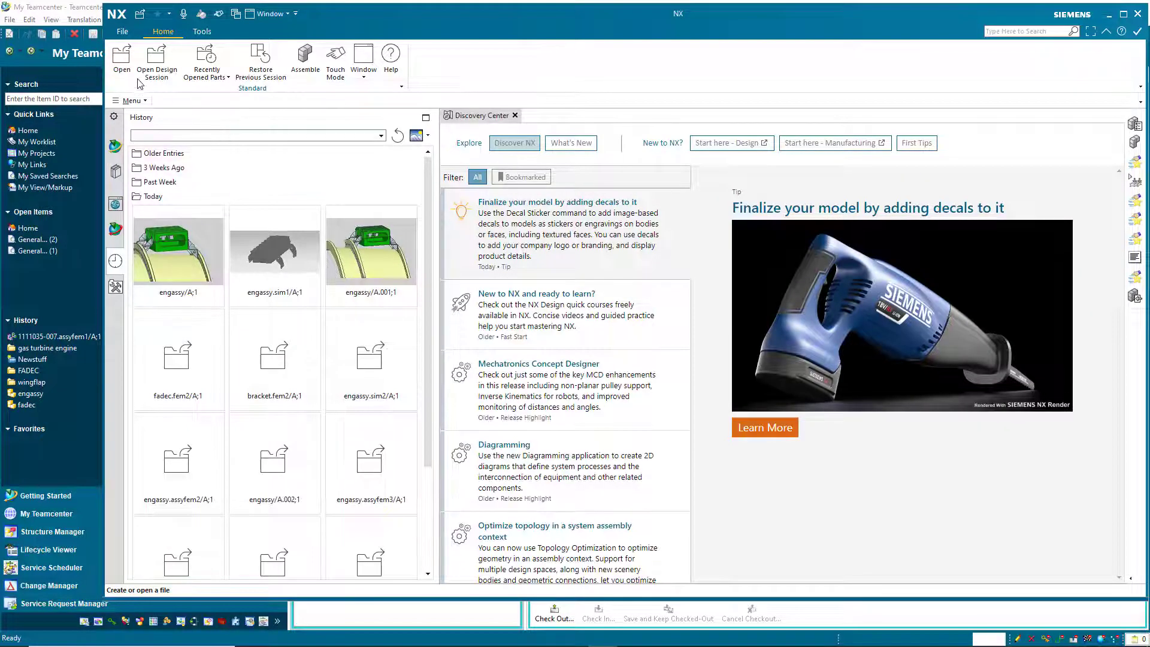
left_click(119, 63)
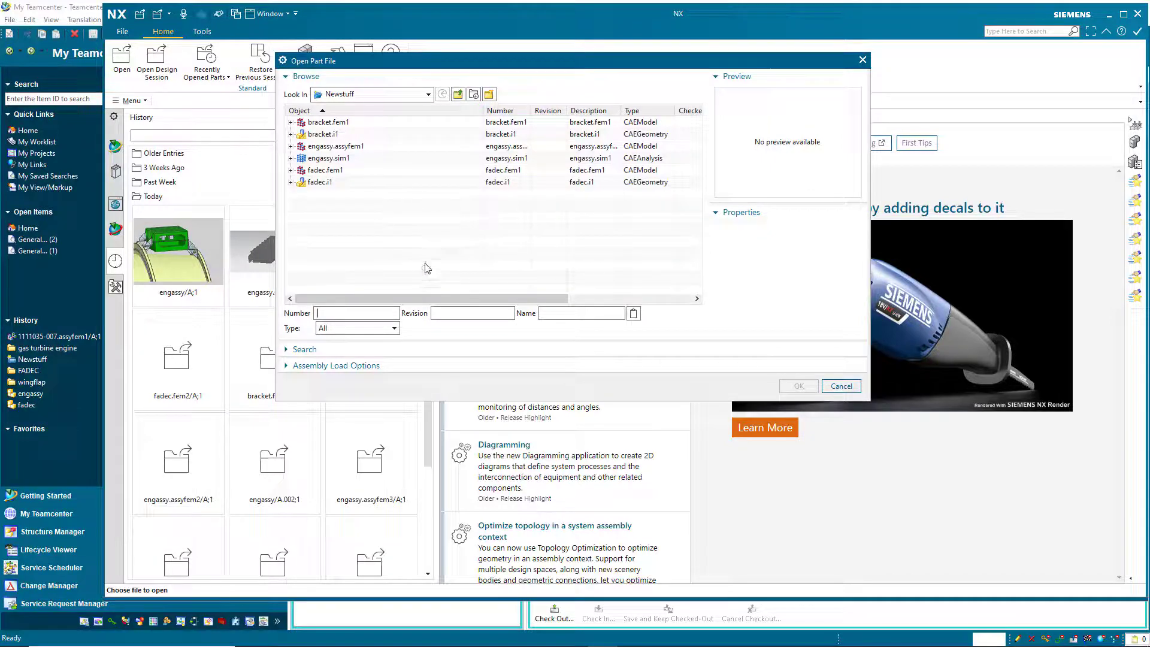
left_click(430, 363)
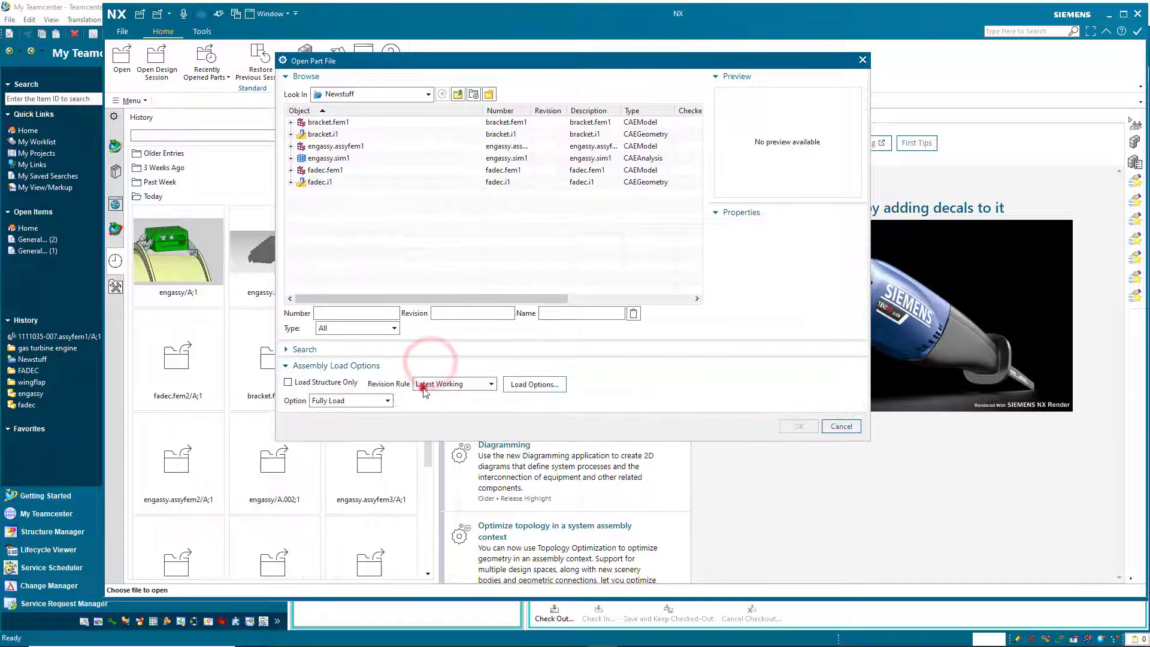
left_click(420, 384)
left_click(435, 448)
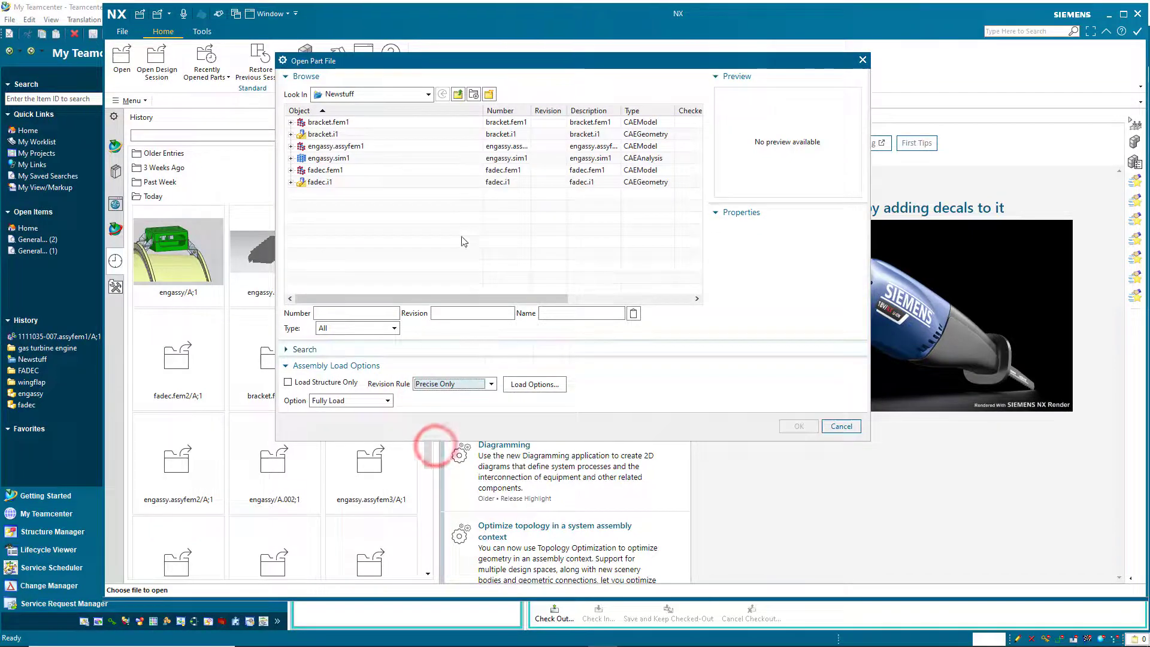
Browse to FADEC and open the engassy/A.001;1 revision.
left_click(459, 95)
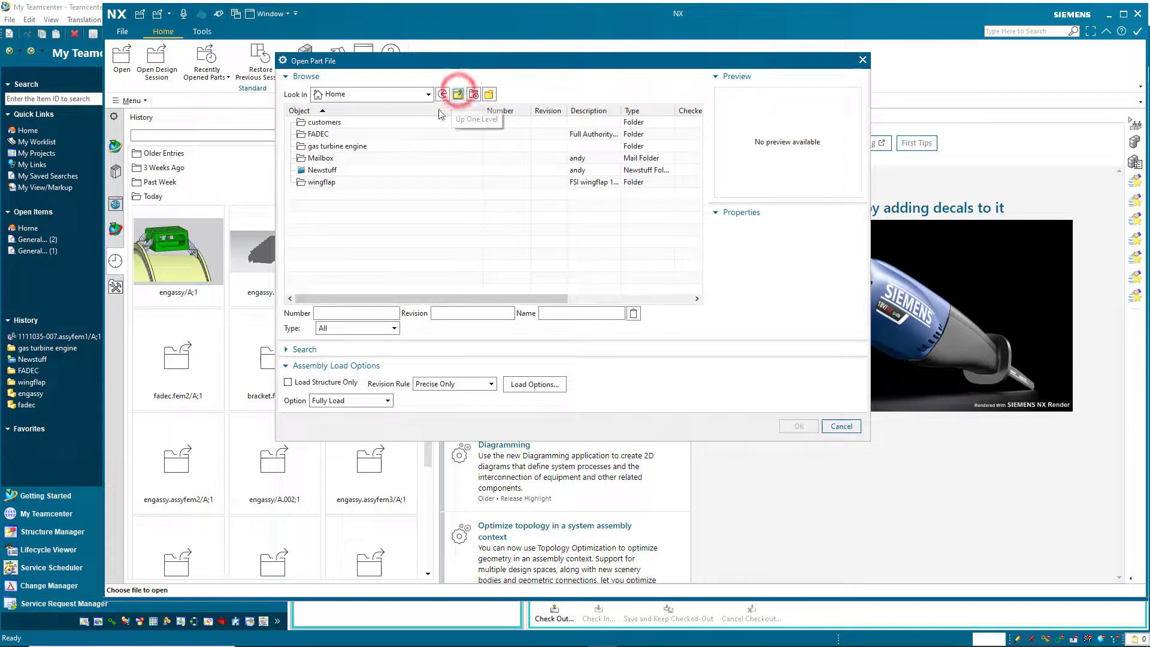
double_click(318, 134)
left_click(291, 134)
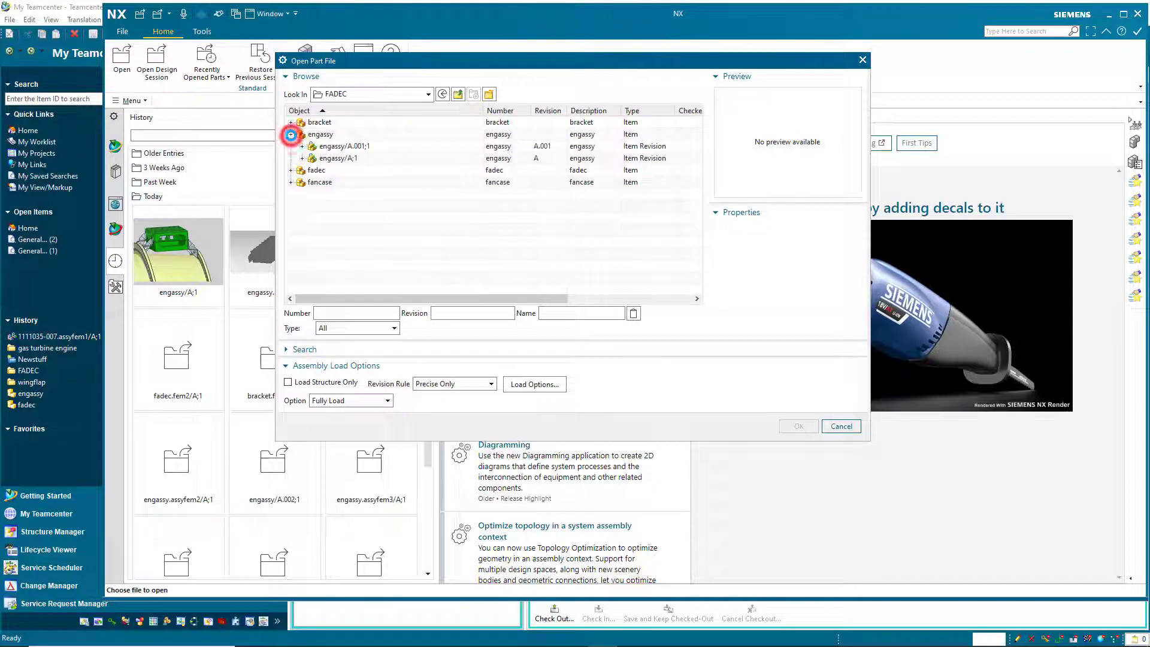
left_click(350, 147)
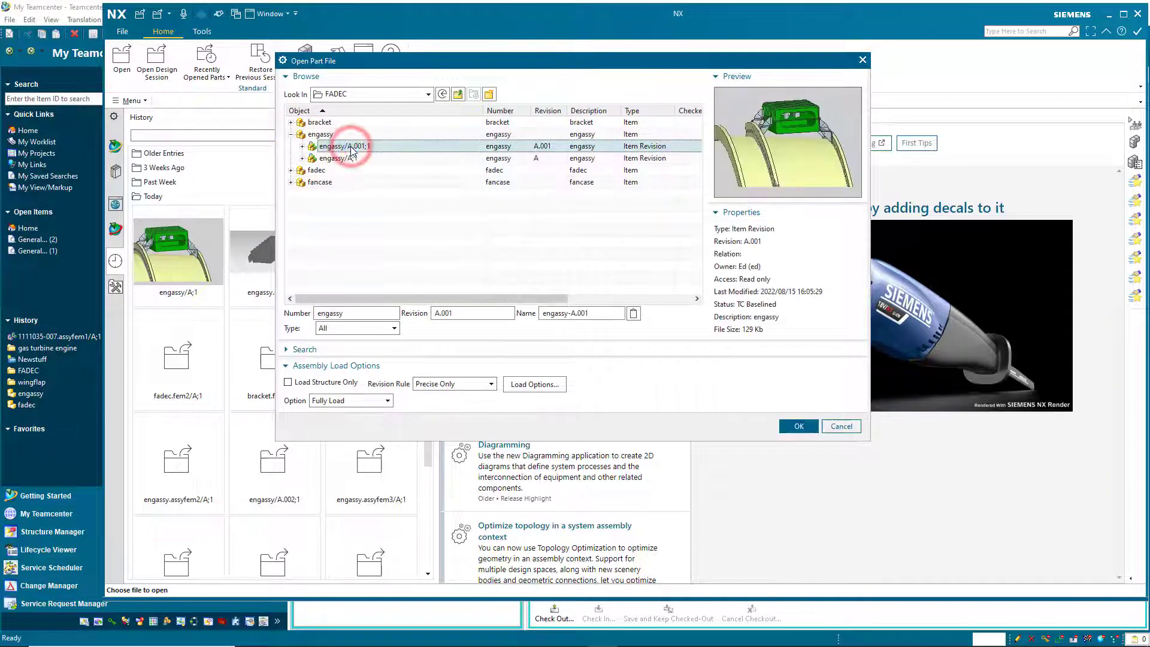
left_click(797, 427)
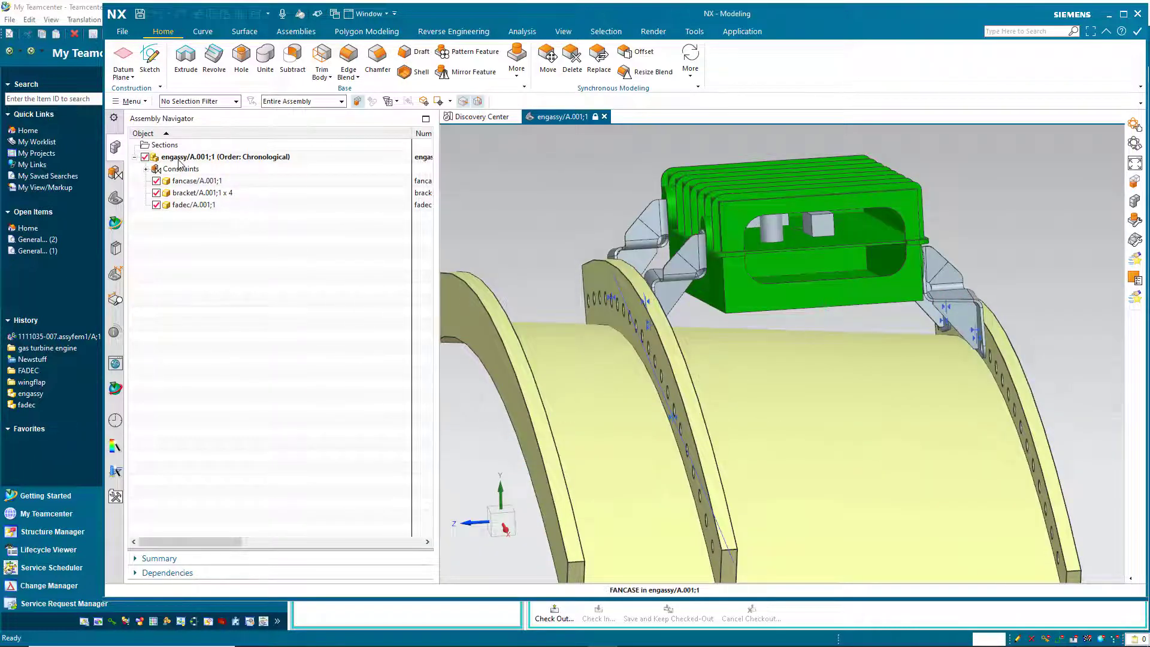
Open engassy.sim1 from the Newstuff folder under the Any Status; Working revision rule.
left_click(122, 31)
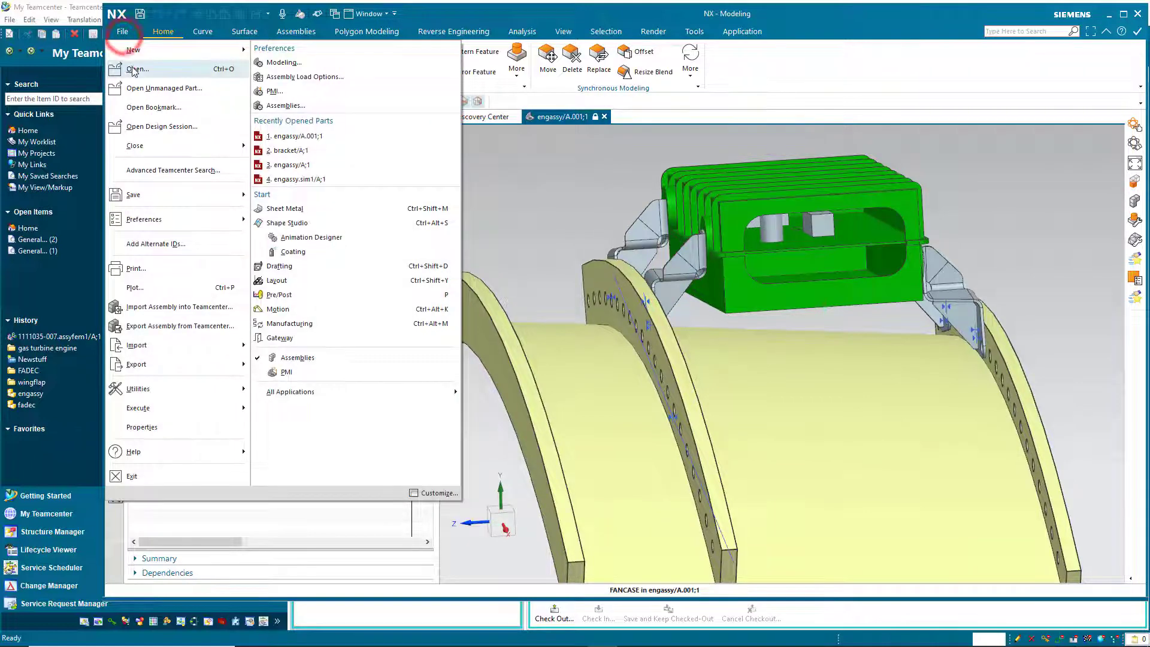
left_click(132, 67)
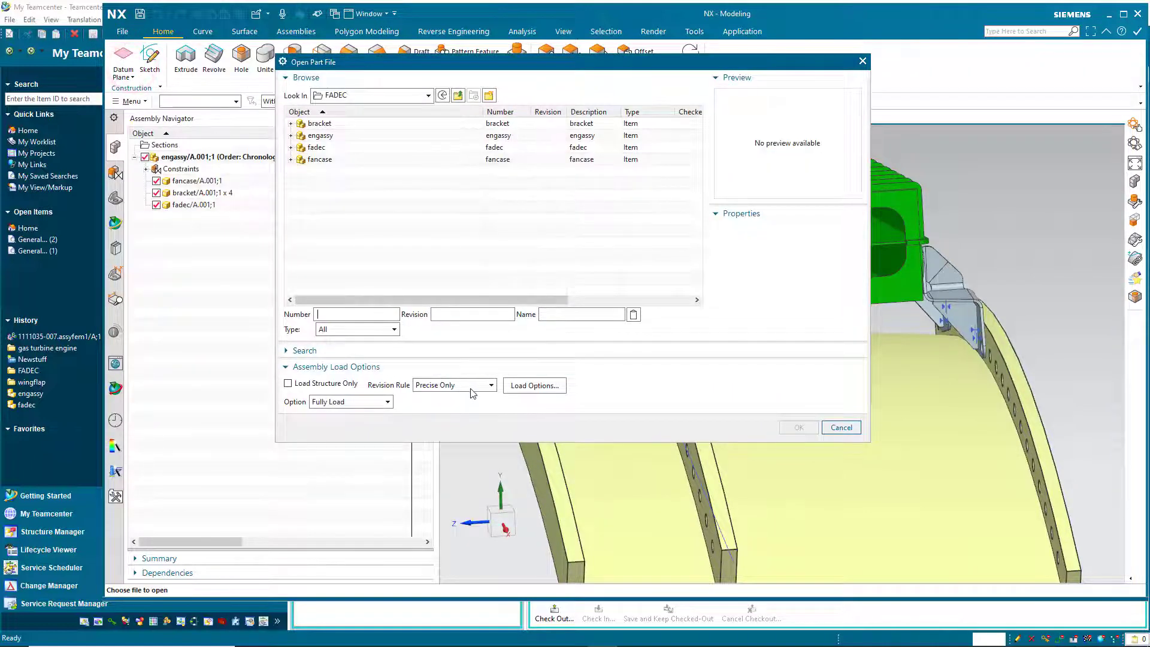
left_click(472, 389)
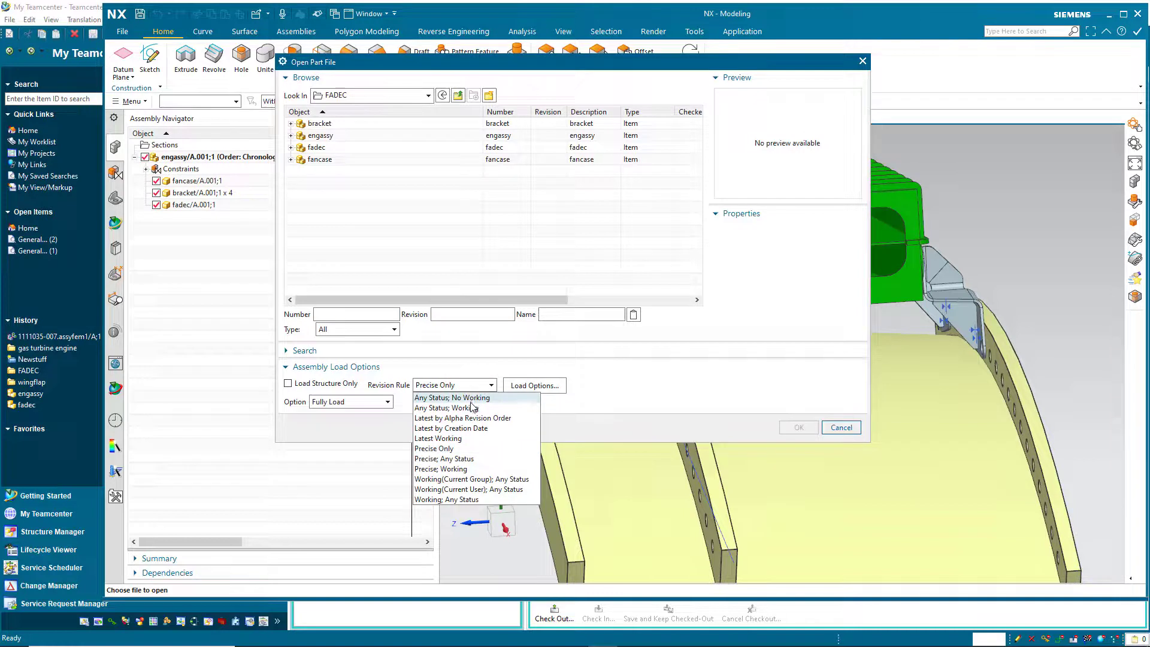
left_click(471, 409)
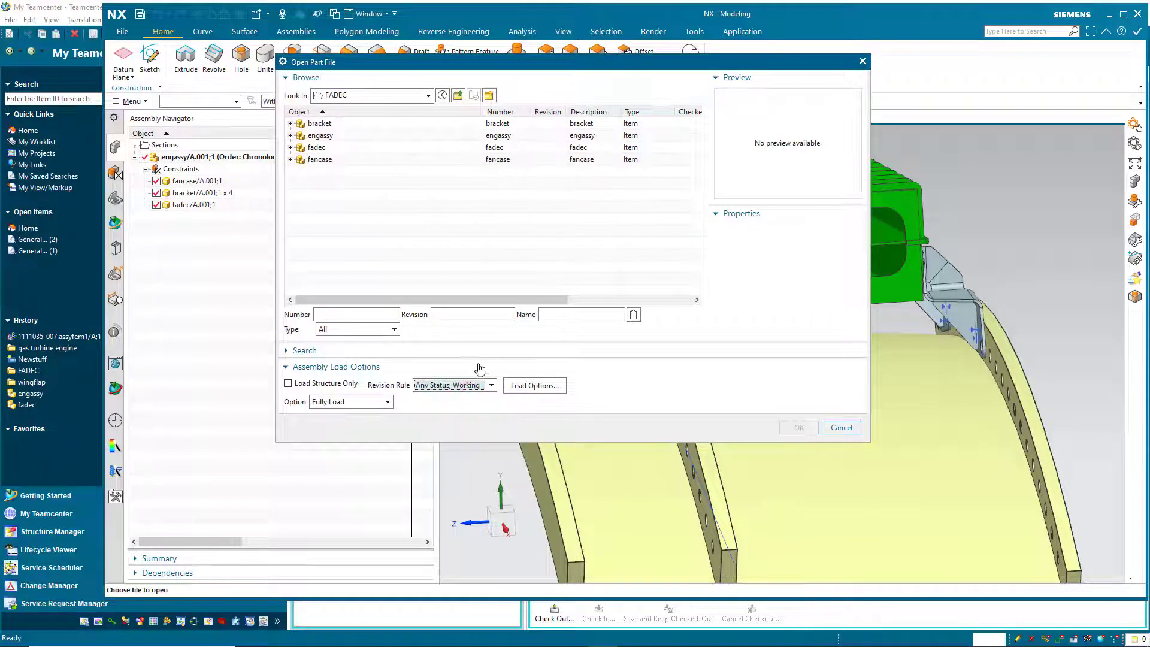
left_click(458, 96)
double_click(326, 183)
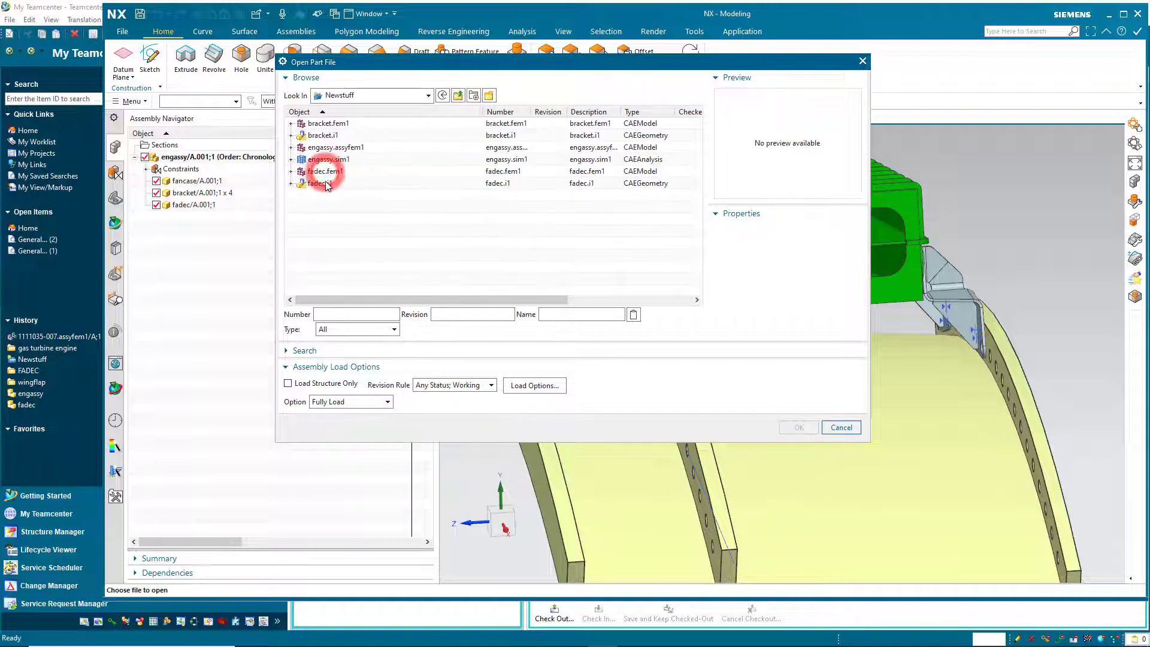
left_click(332, 160)
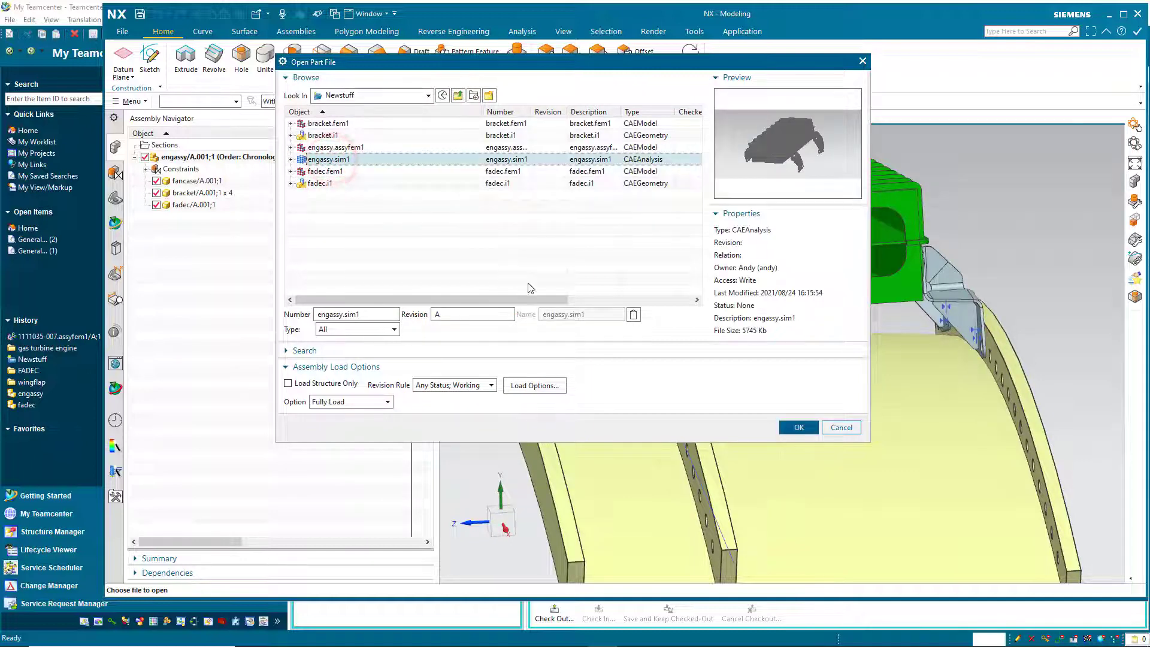
left_click(786, 427)
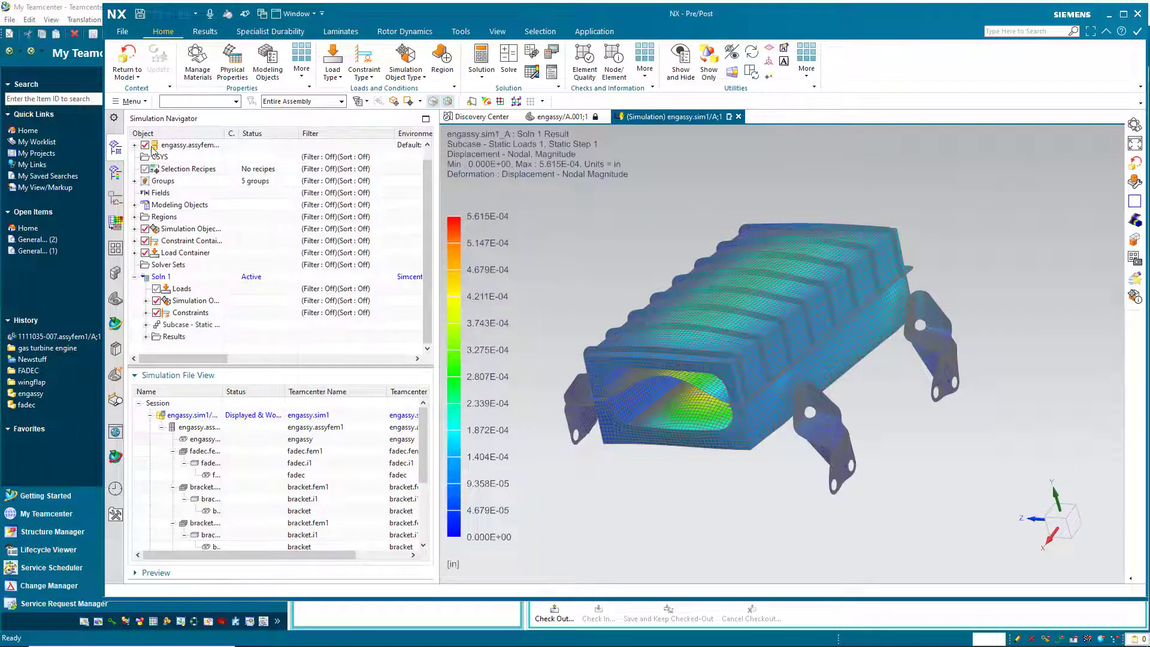
Expand engassy.assyfem1, fadec.fem1, fadec.i1, bracket.fem1 and bracket.i1, and widen the Object column.
left_click(134, 146)
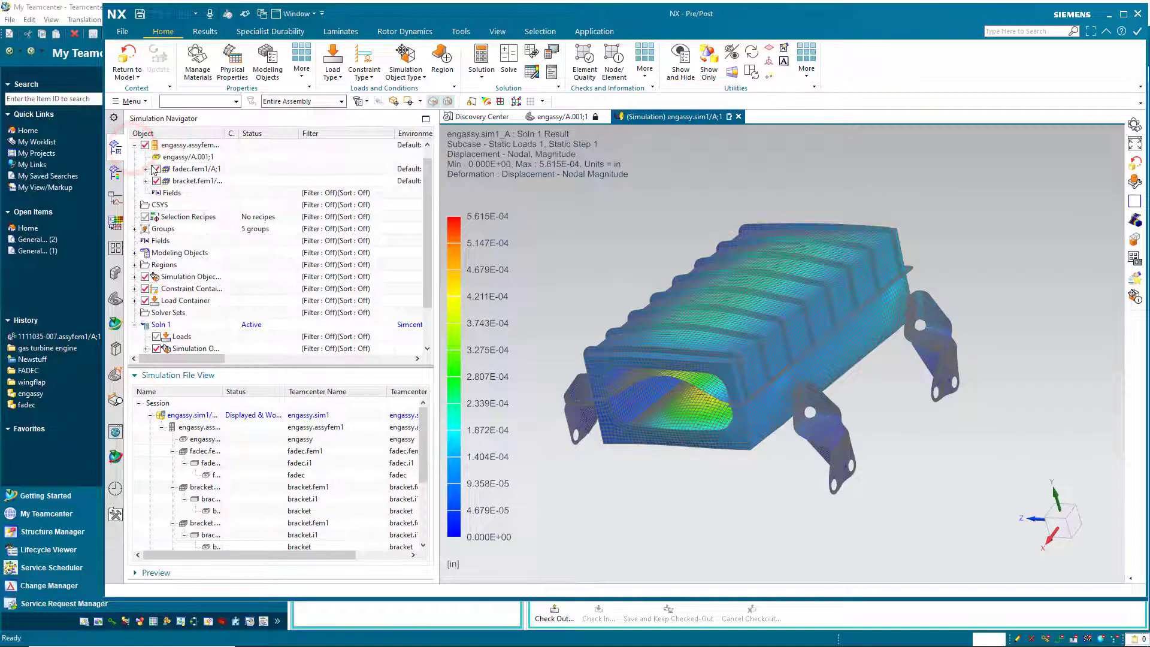
left_click(147, 169)
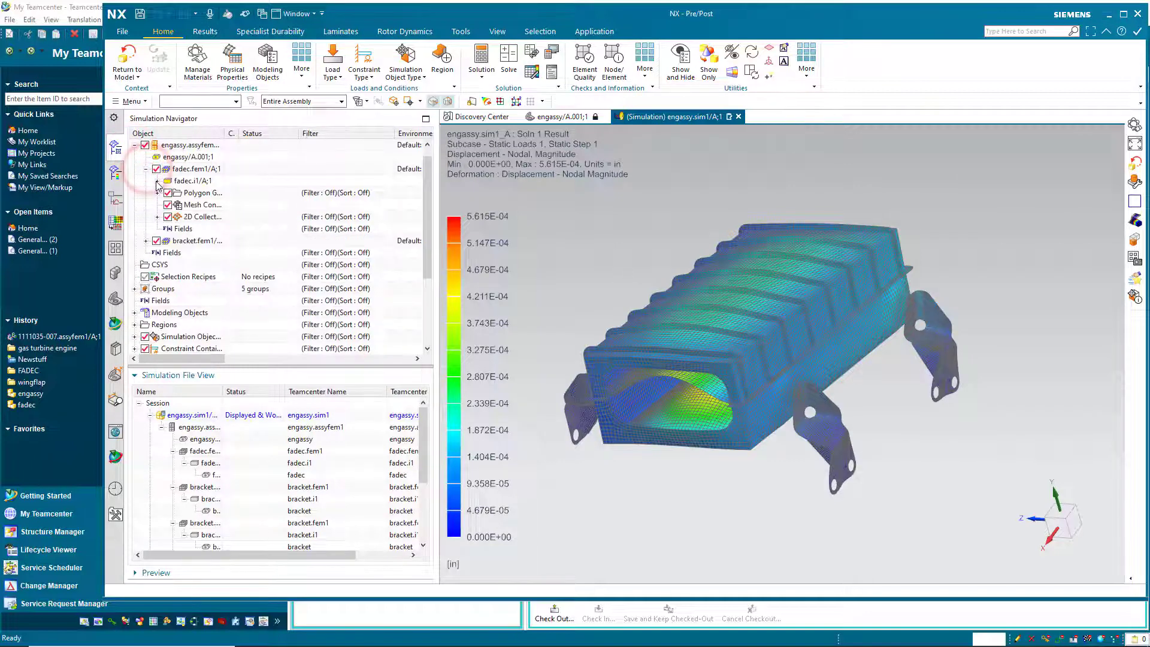
left_click(157, 181)
left_click(146, 253)
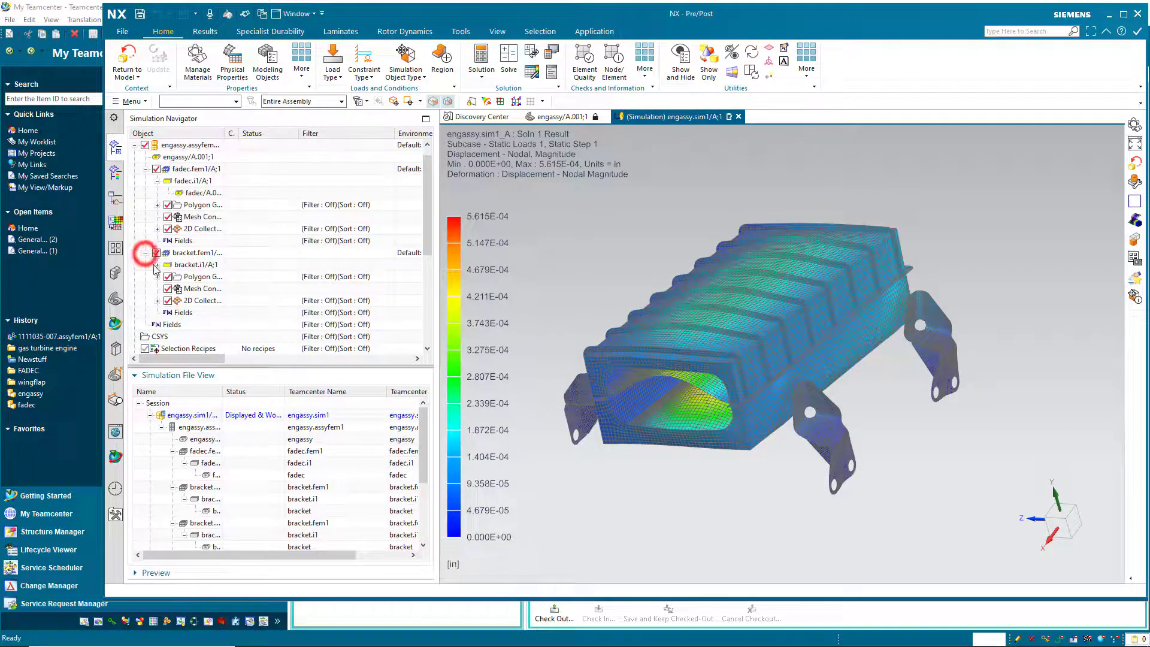
left_click(157, 264)
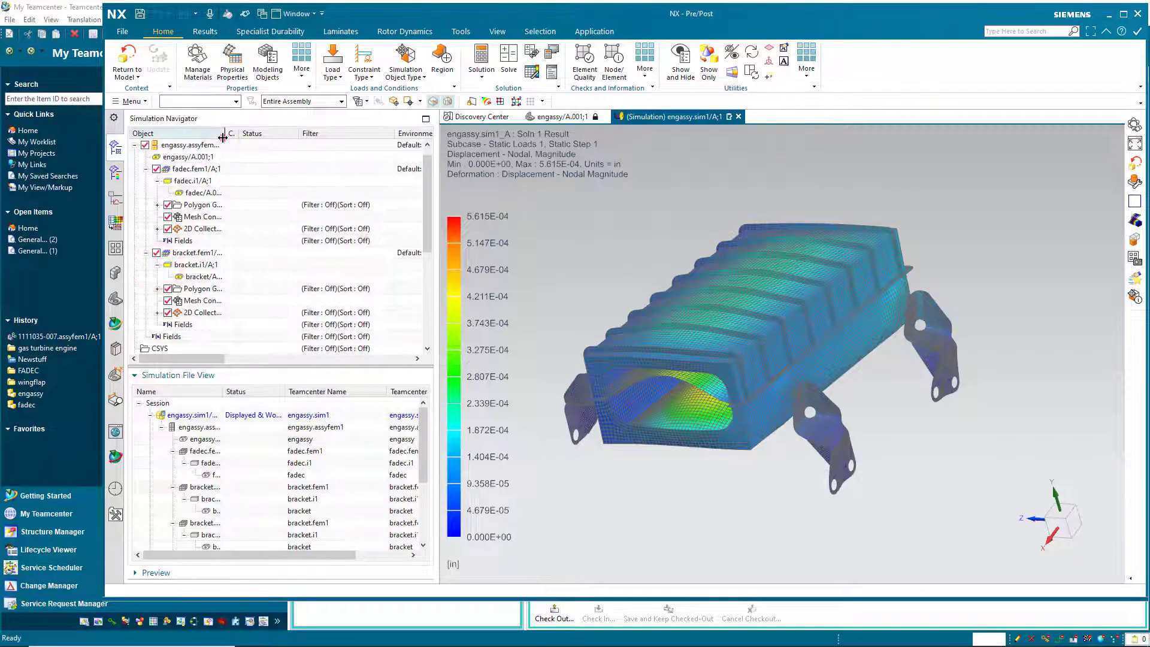
left_click_drag(225, 133, 254, 133)
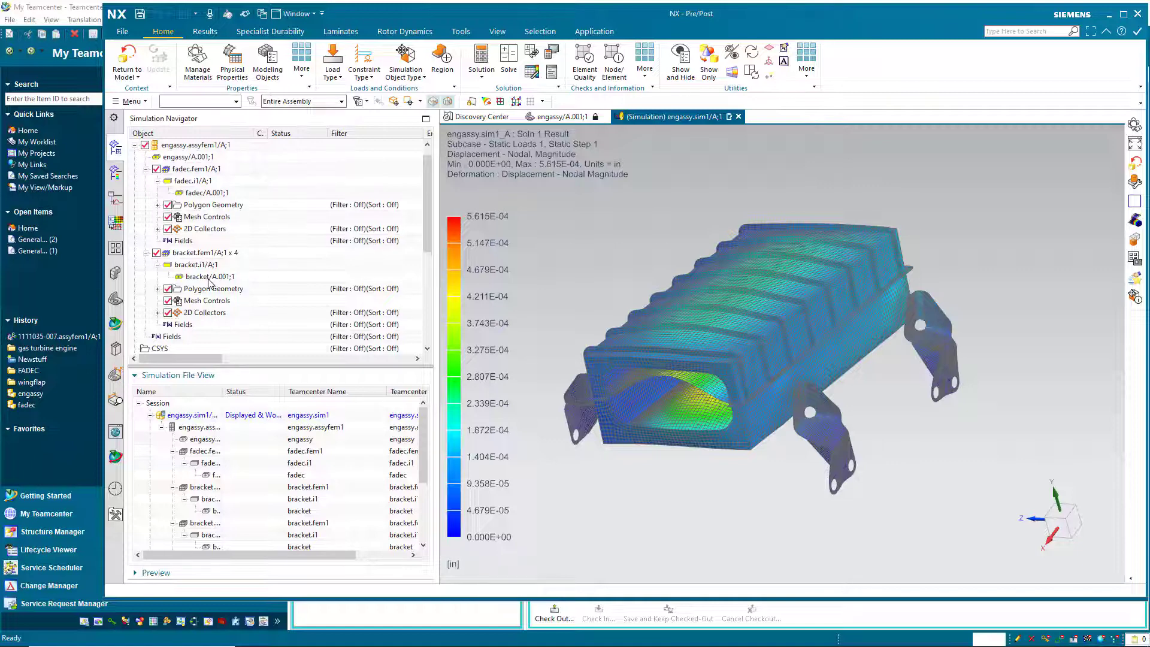
left_click(133, 101)
left_click(135, 116)
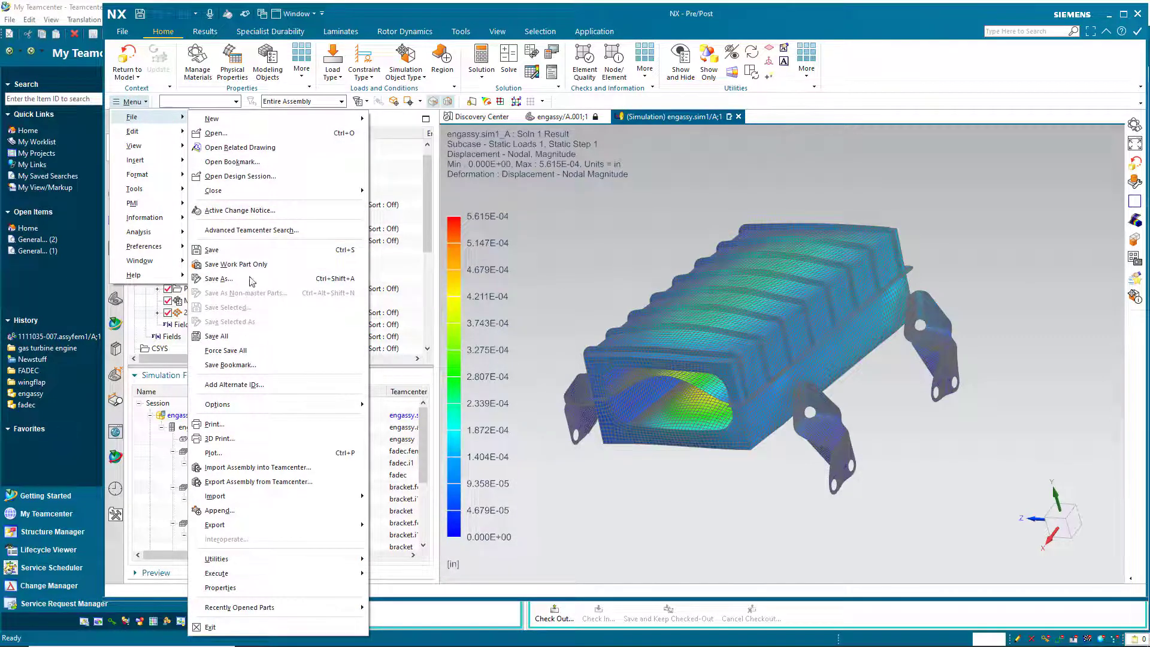
Close all open parts without saving changes.
left_click(289, 192)
left_click(399, 204)
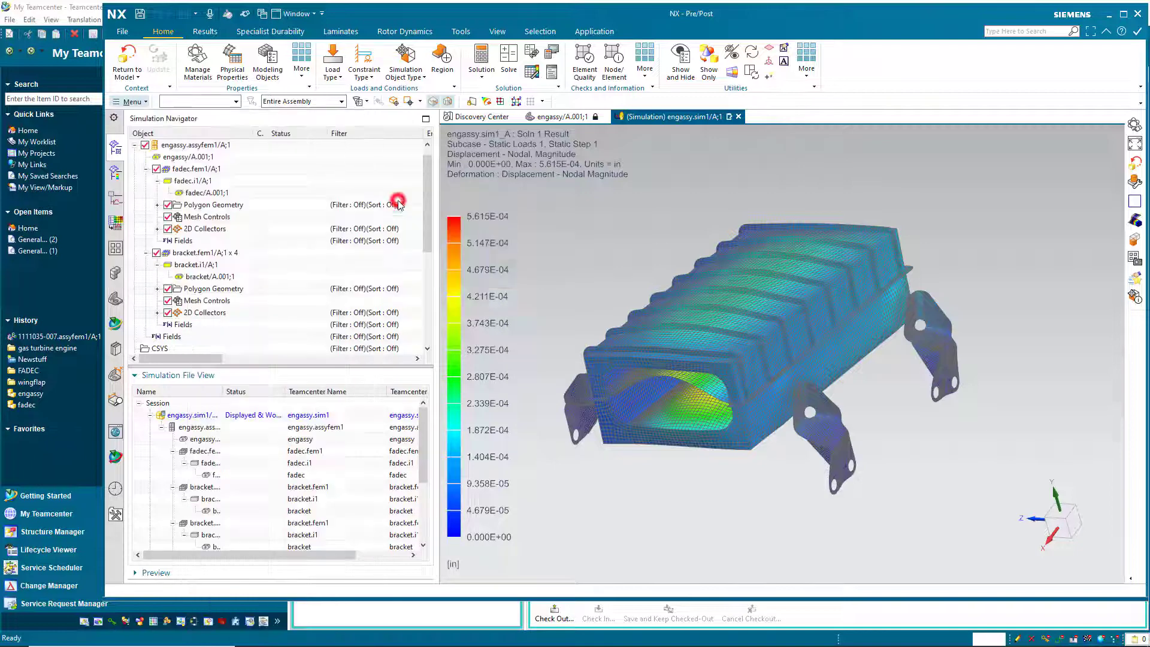
left_click(634, 345)
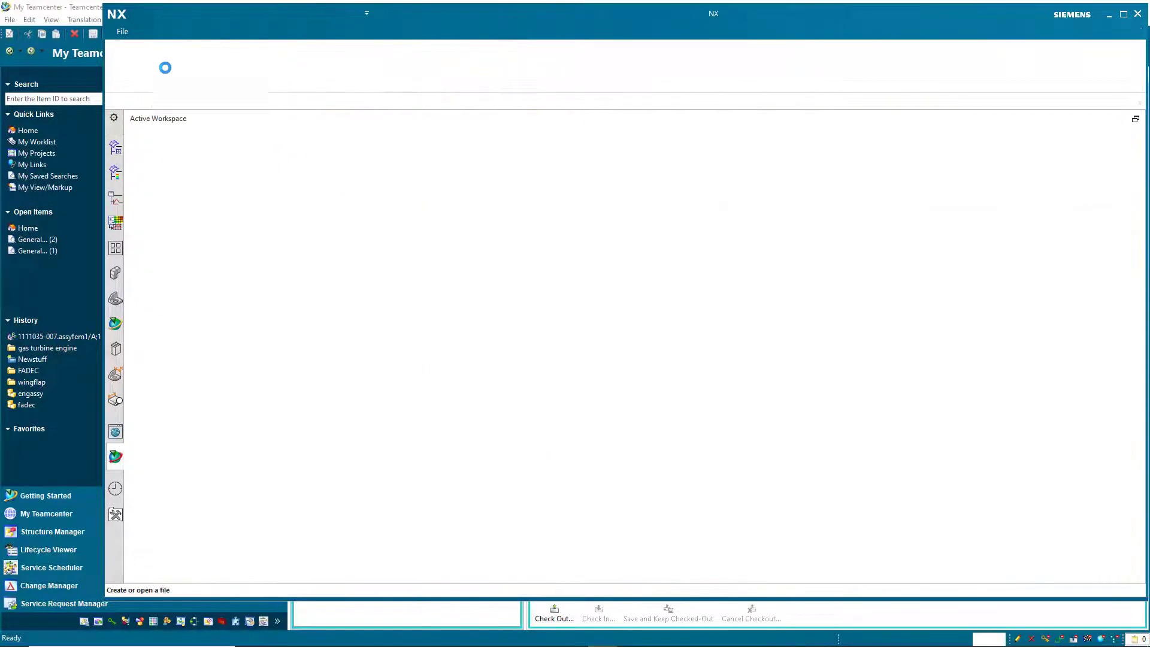
Open engassy from the FADEC folder under the Precise; Working revision rule.
left_click(124, 66)
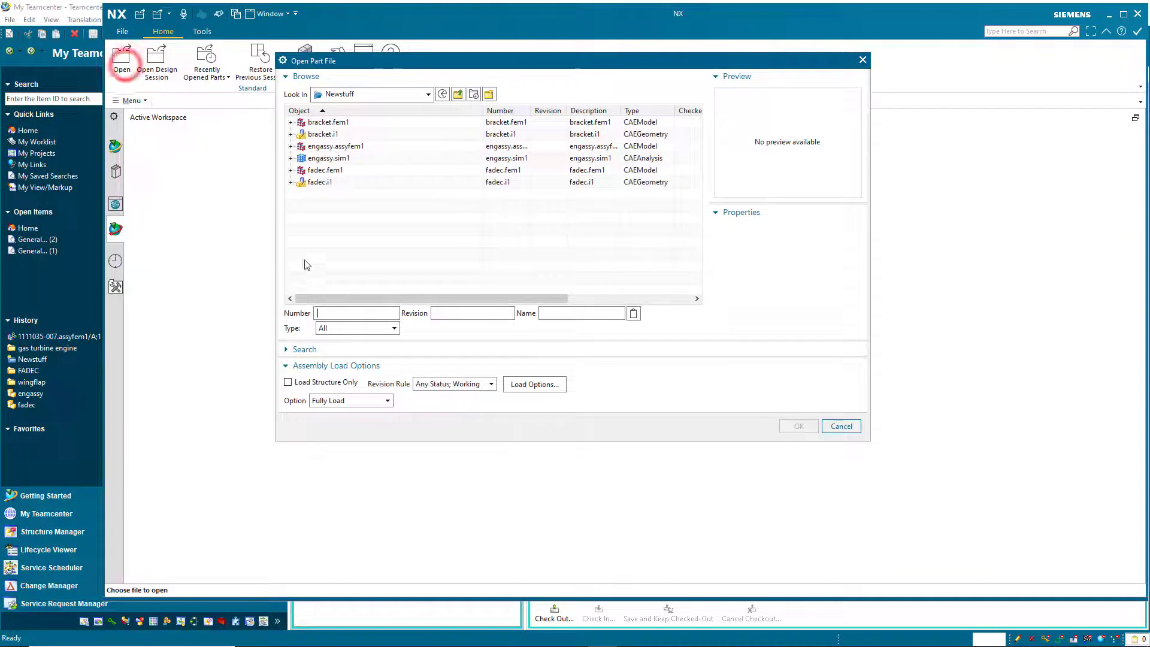
left_click(450, 387)
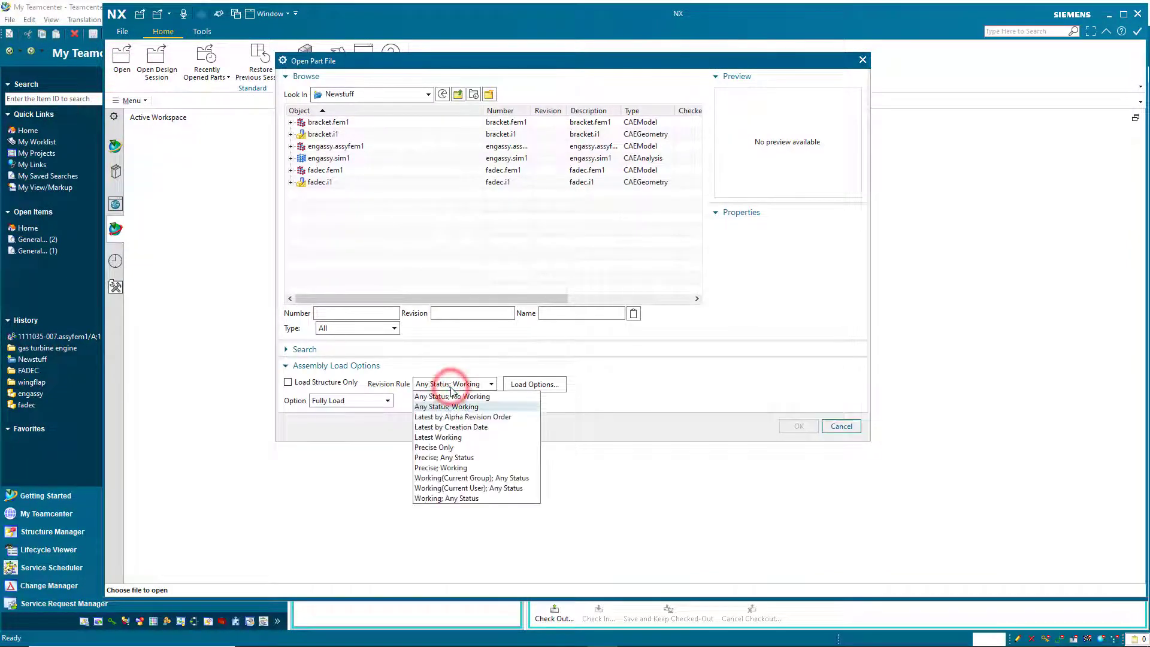
left_click(465, 468)
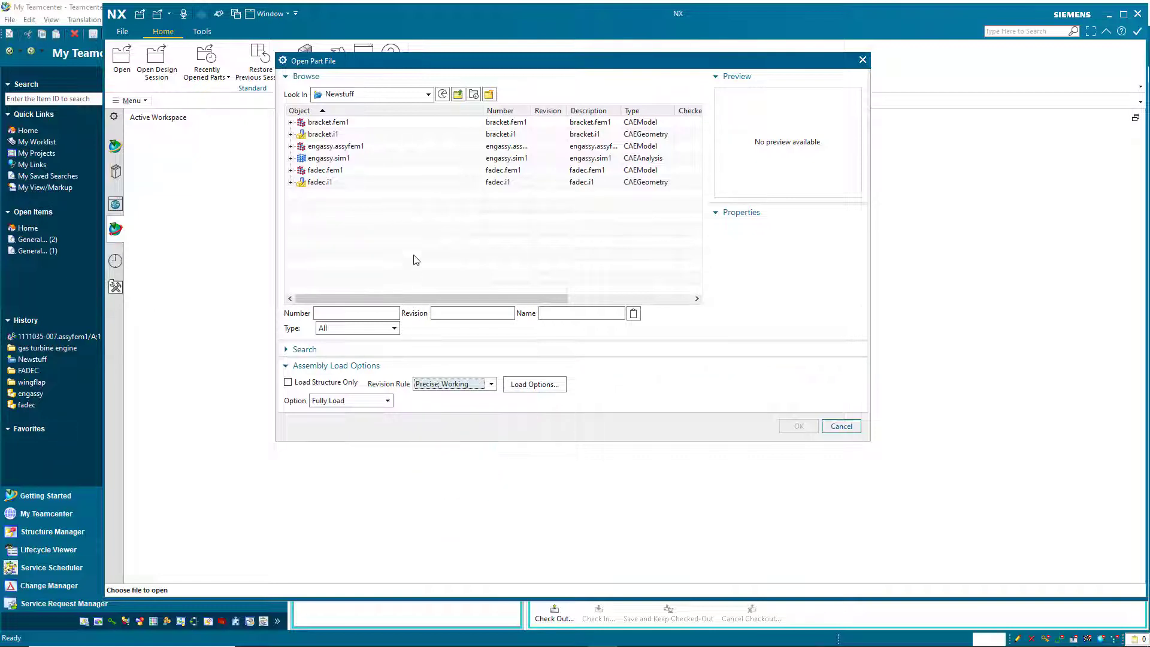
left_click(458, 94)
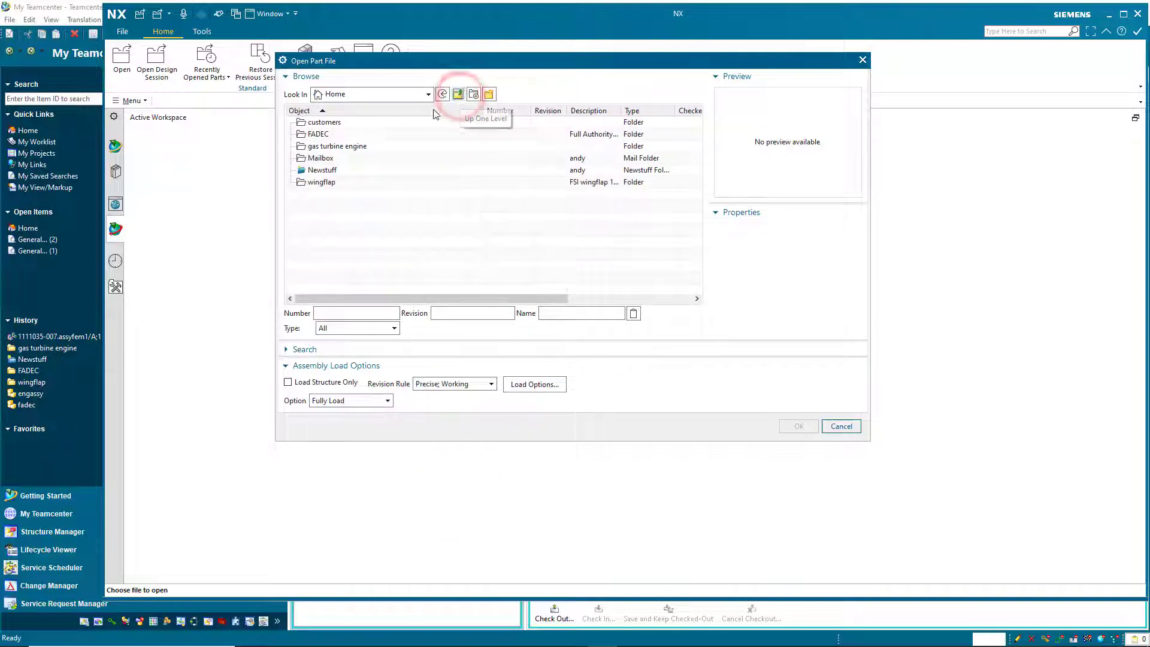
double_click(318, 134)
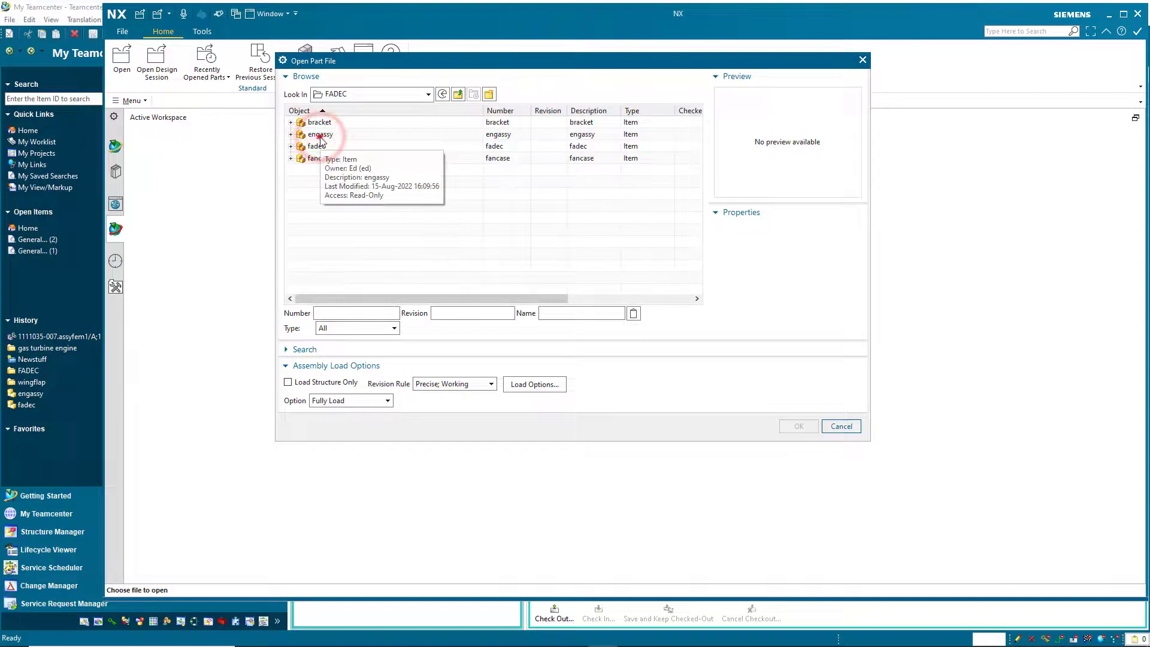
left_click(320, 135)
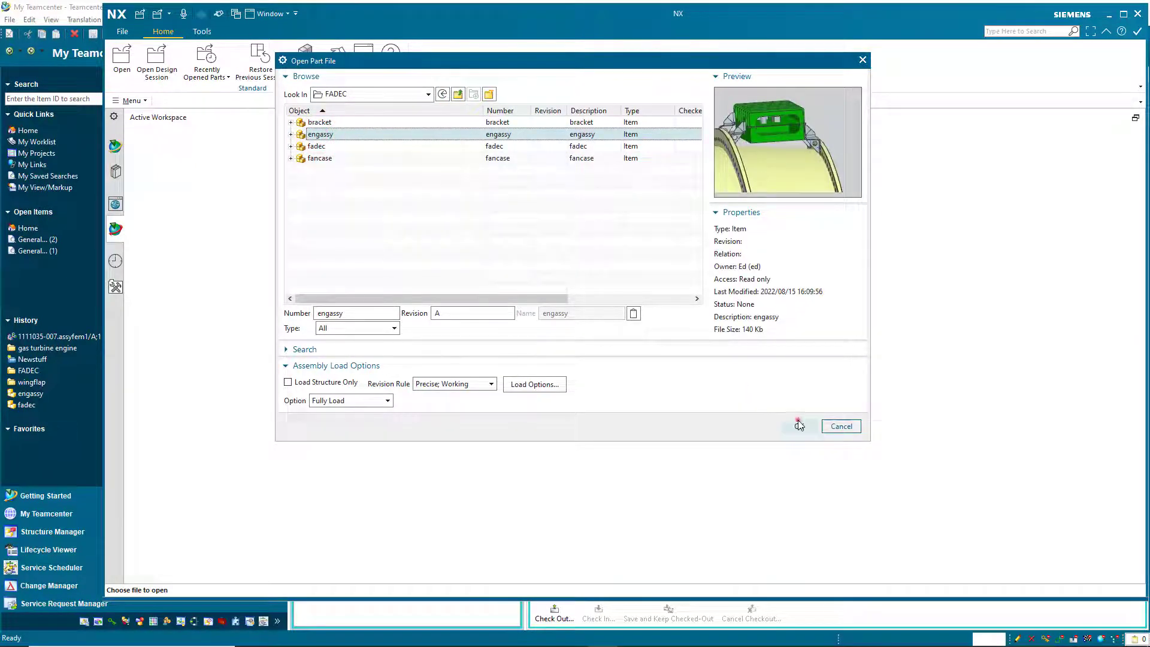
left_click(800, 426)
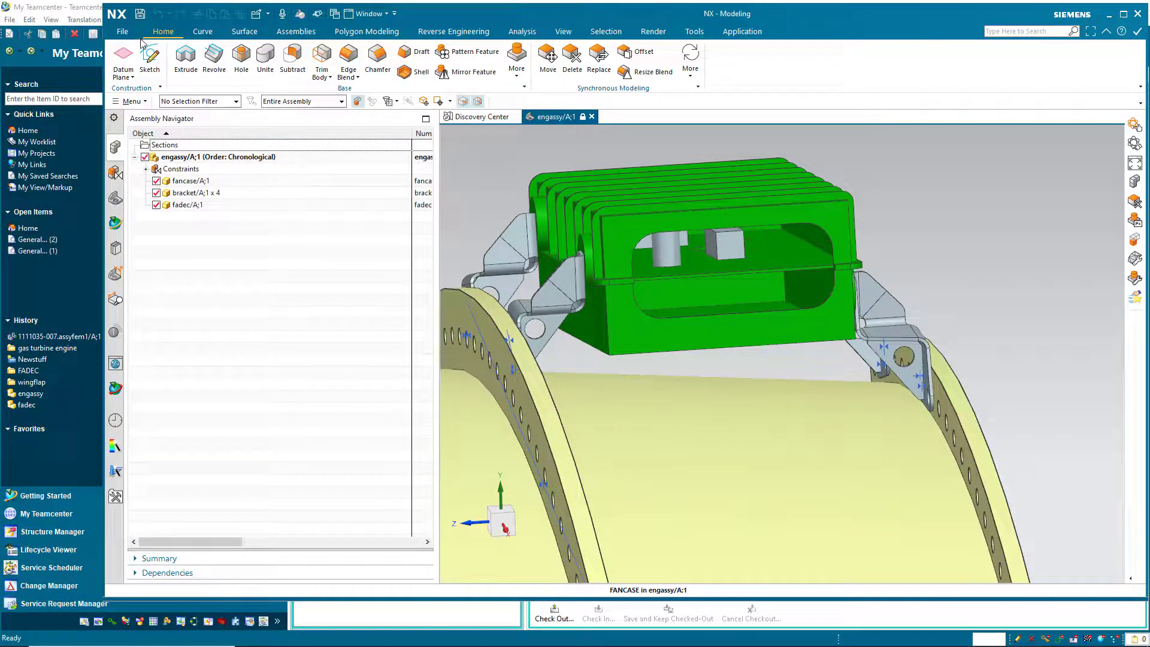
Open the engassy.sim1 simulation from the Newstuff folder.
left_click(122, 31)
left_click(138, 61)
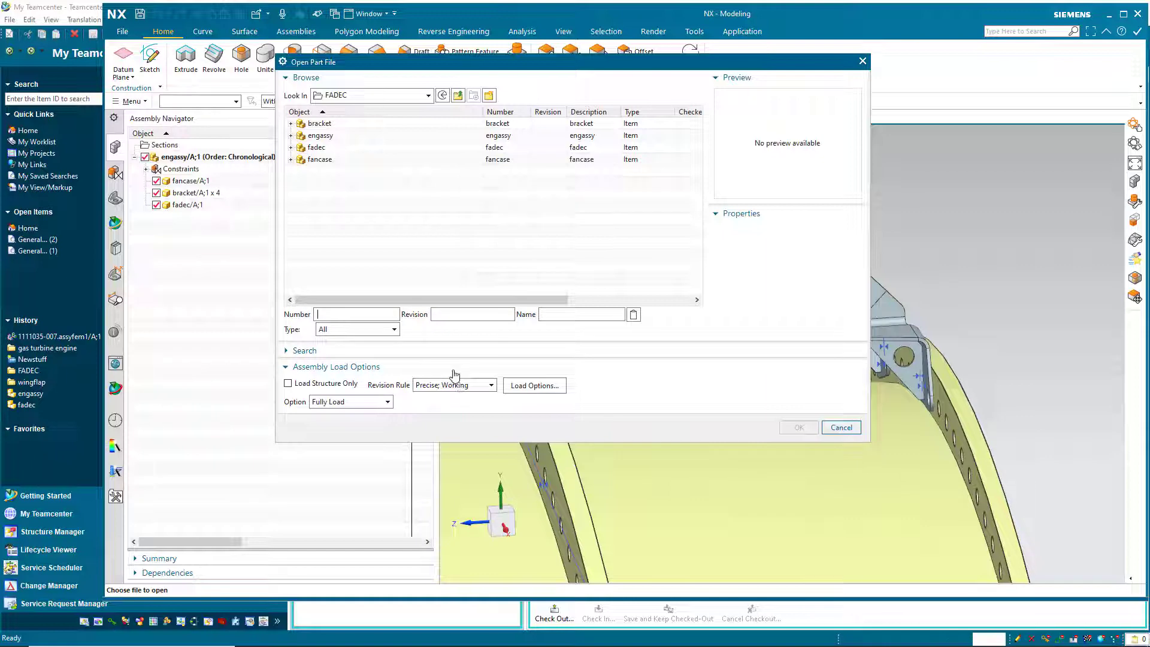
left_click(459, 97)
double_click(322, 171)
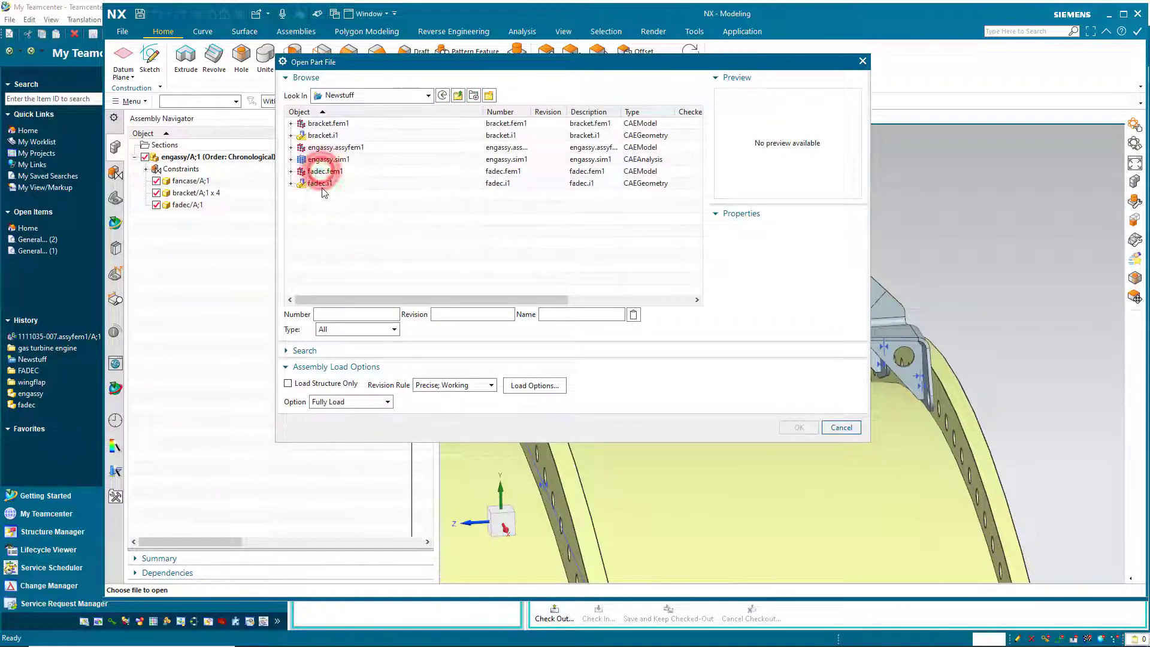
left_click(328, 161)
left_click(799, 427)
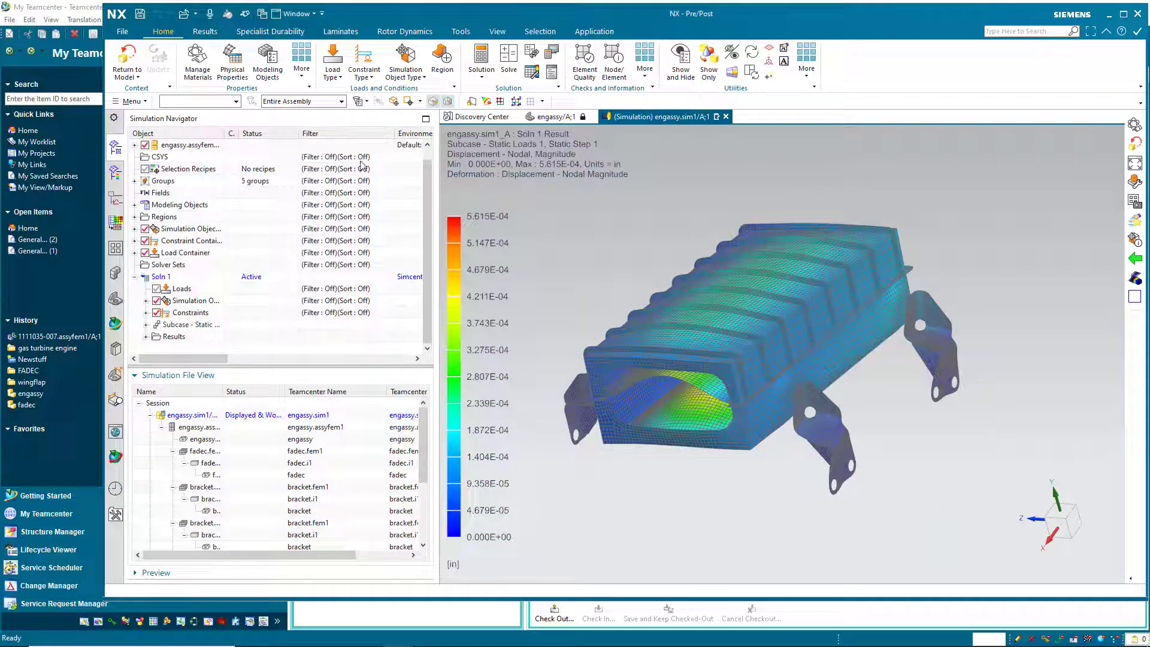
Expand engassy.assyfem1, fadec.fem1, fadec.i1, bracket.fem1 and bracket.i1, and widen the Object and file columns.
left_click(135, 145)
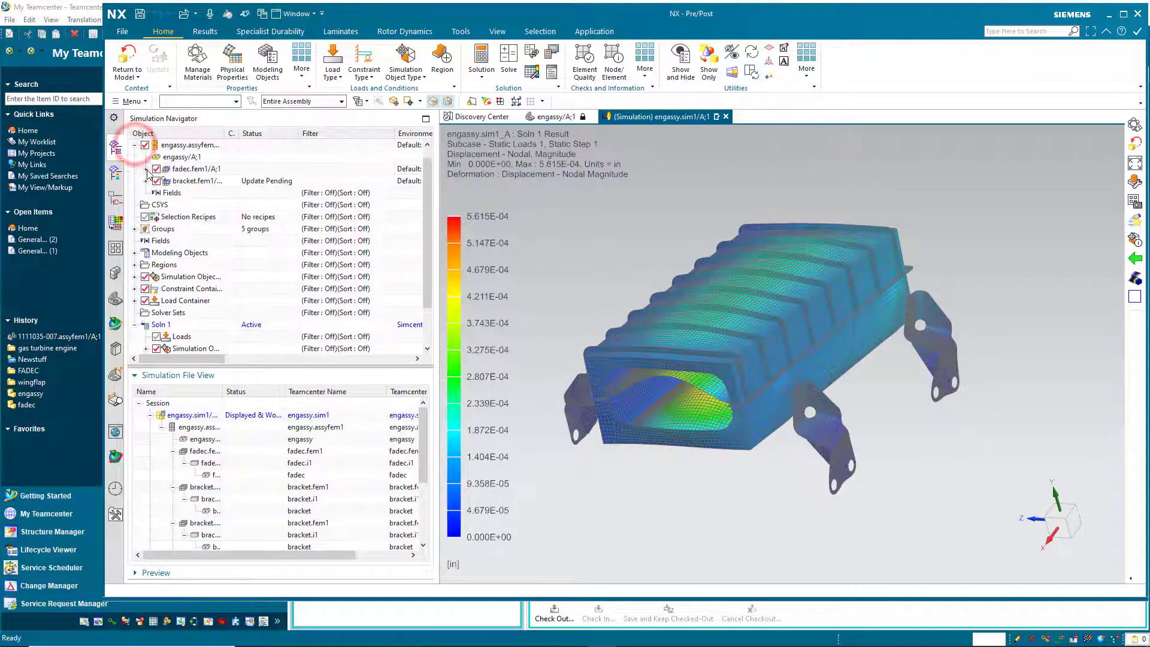
left_click(146, 169)
left_click(157, 181)
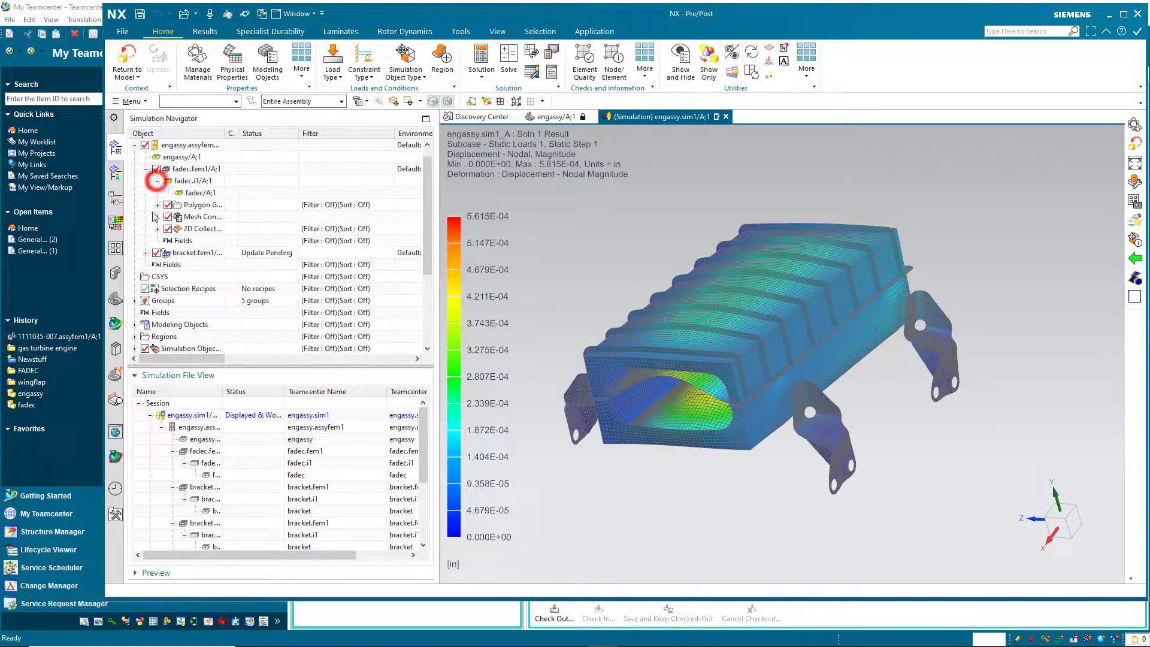
left_click(146, 253)
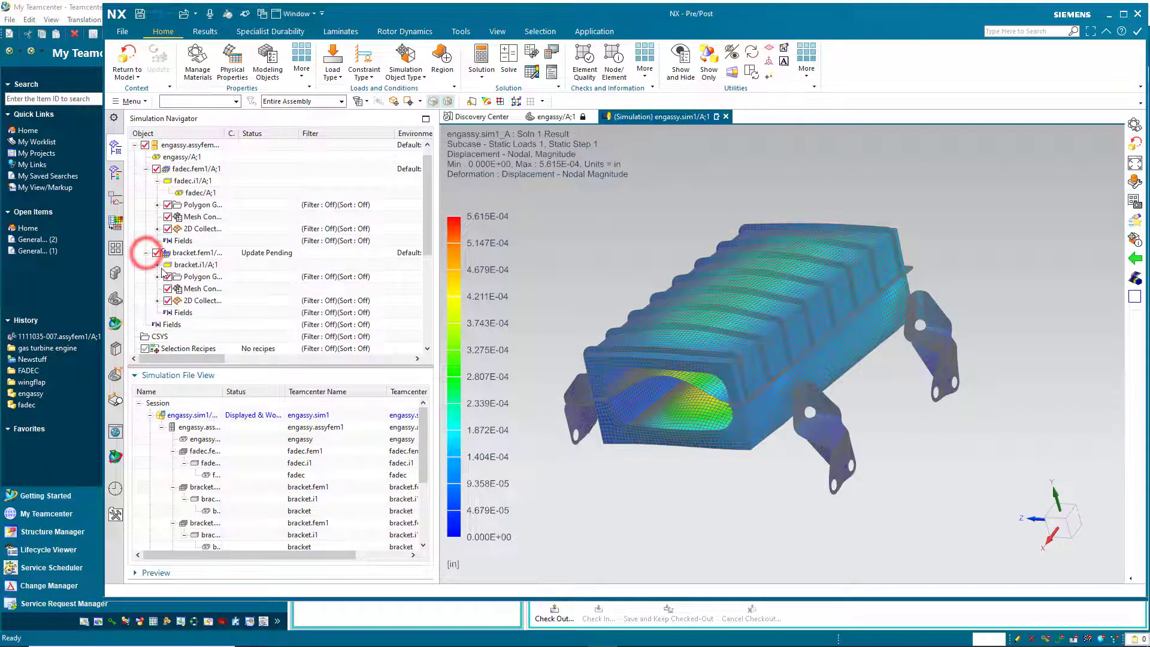
left_click(157, 264)
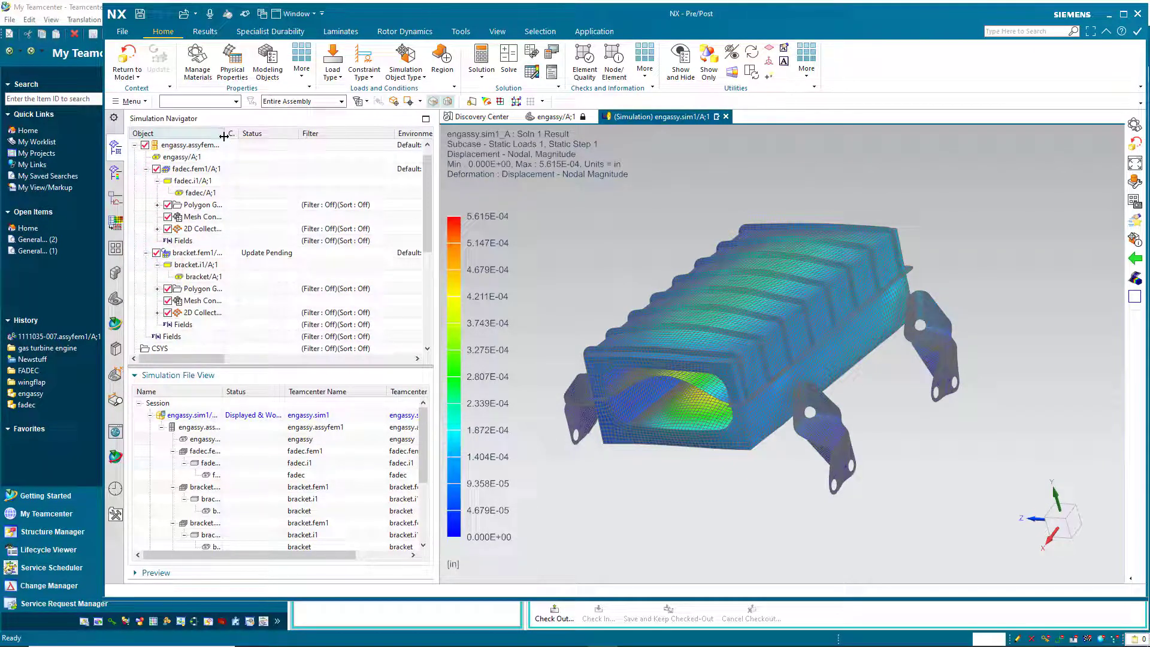
left_click_drag(224, 137, 253, 137)
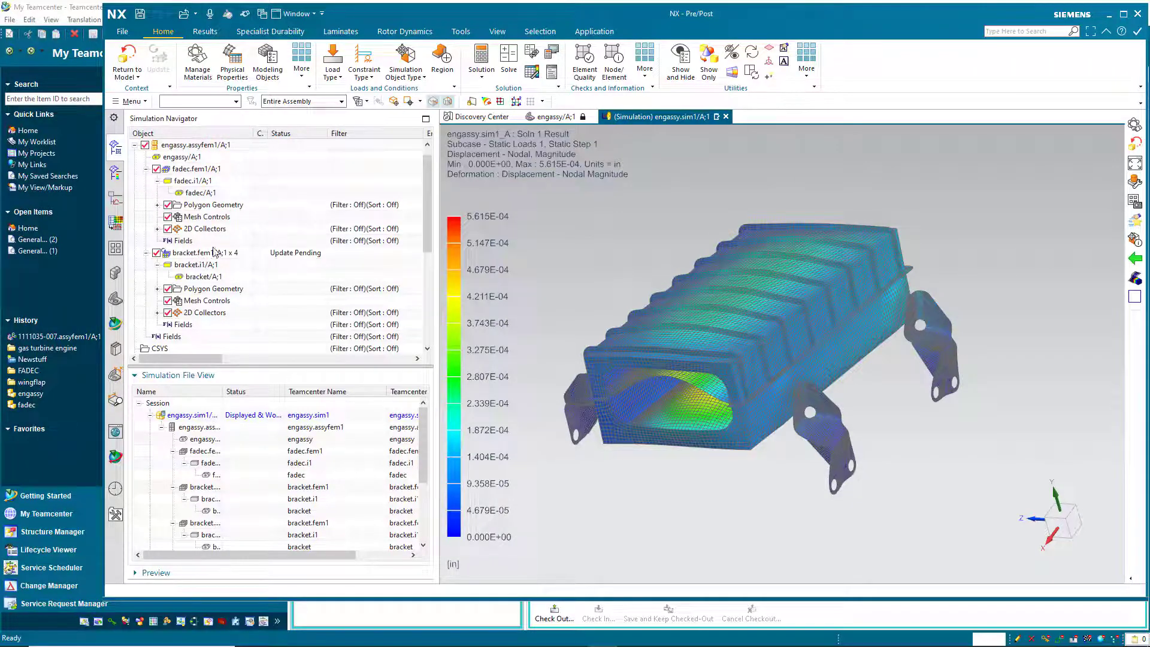
left_click_drag(222, 392, 251, 391)
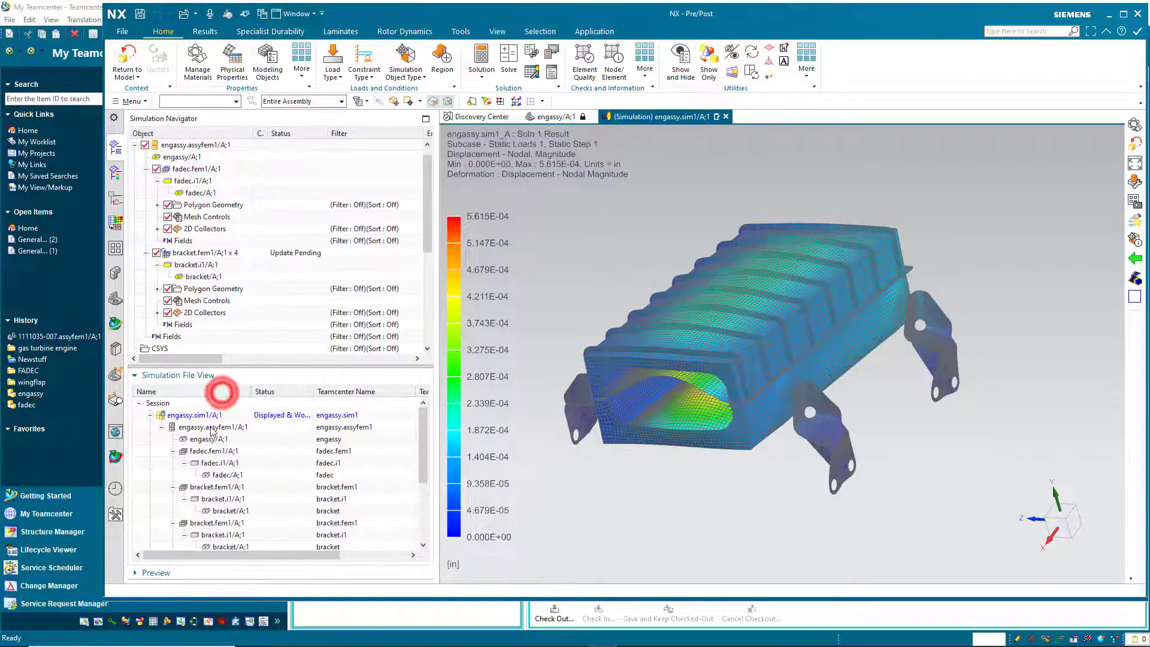
Run Component Update on bracket.fem1 inside engassy.assyfem1, then switch back to engassy.sim1.
double_click(204, 427)
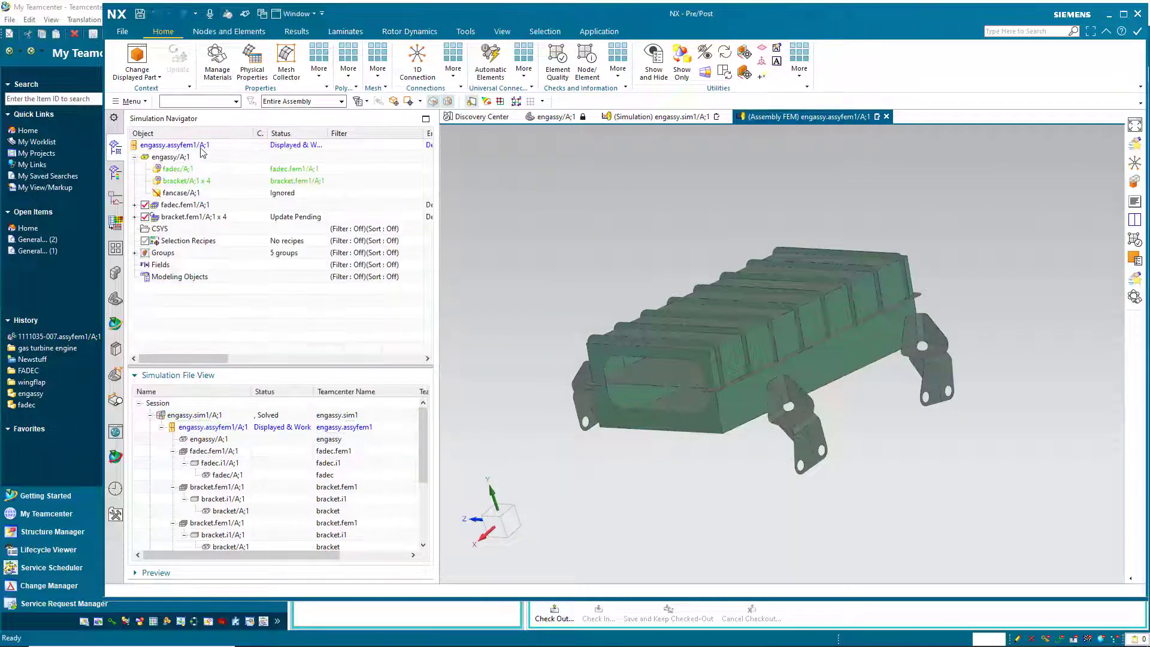
right_click(202, 149)
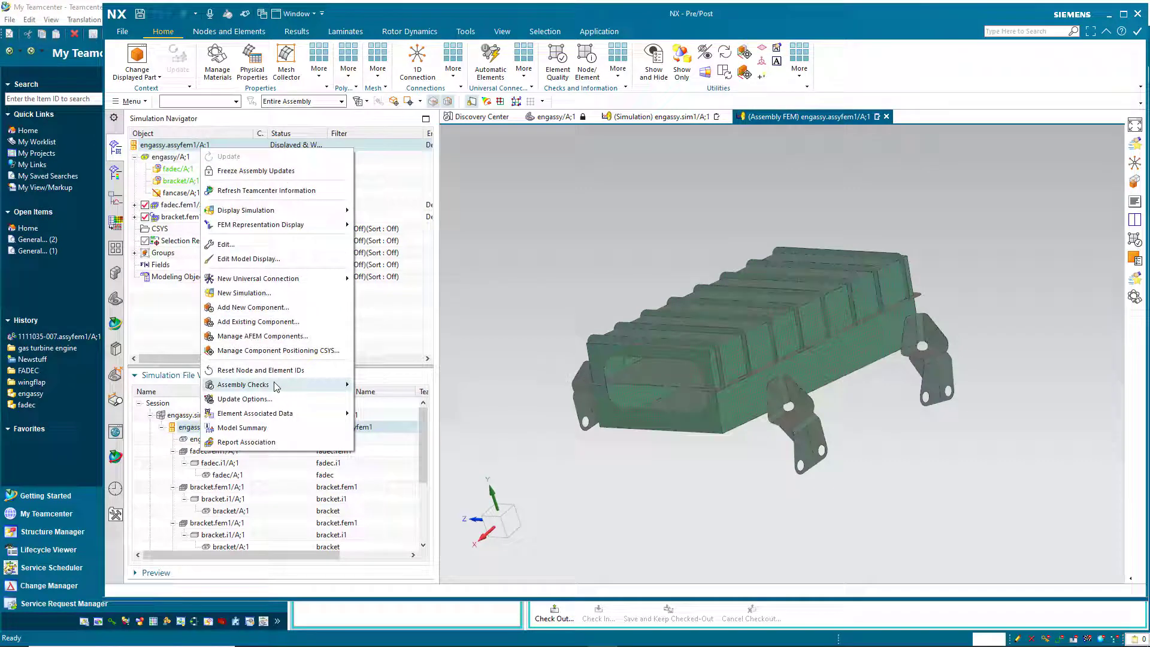
left_click(275, 386)
left_click(387, 415)
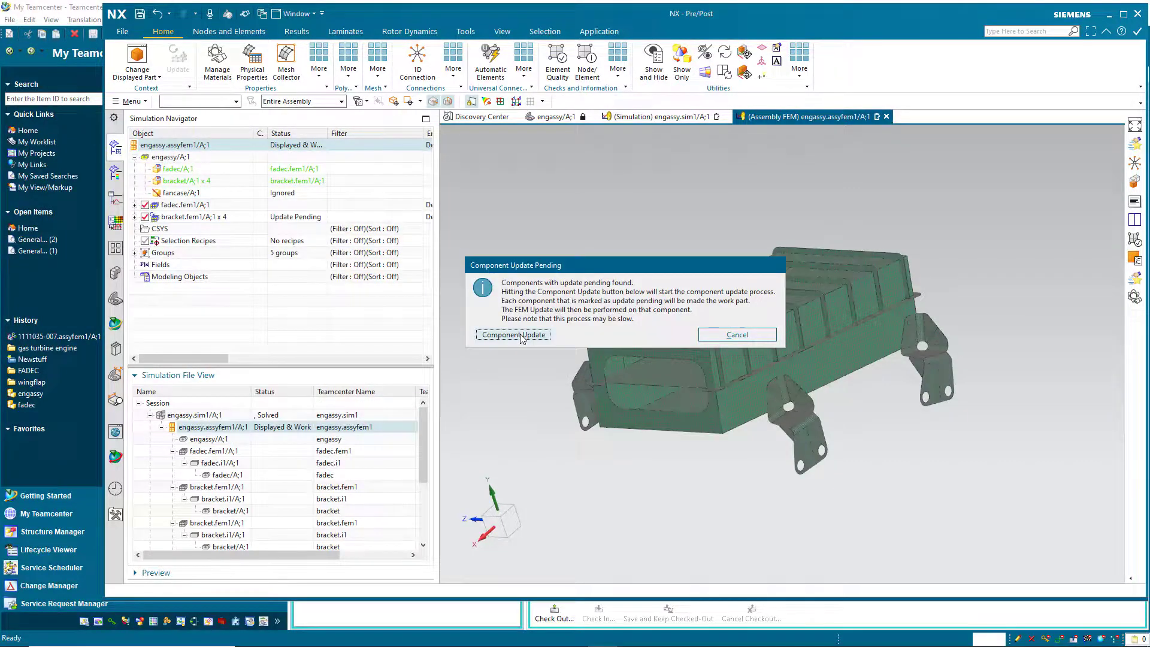
left_click(521, 335)
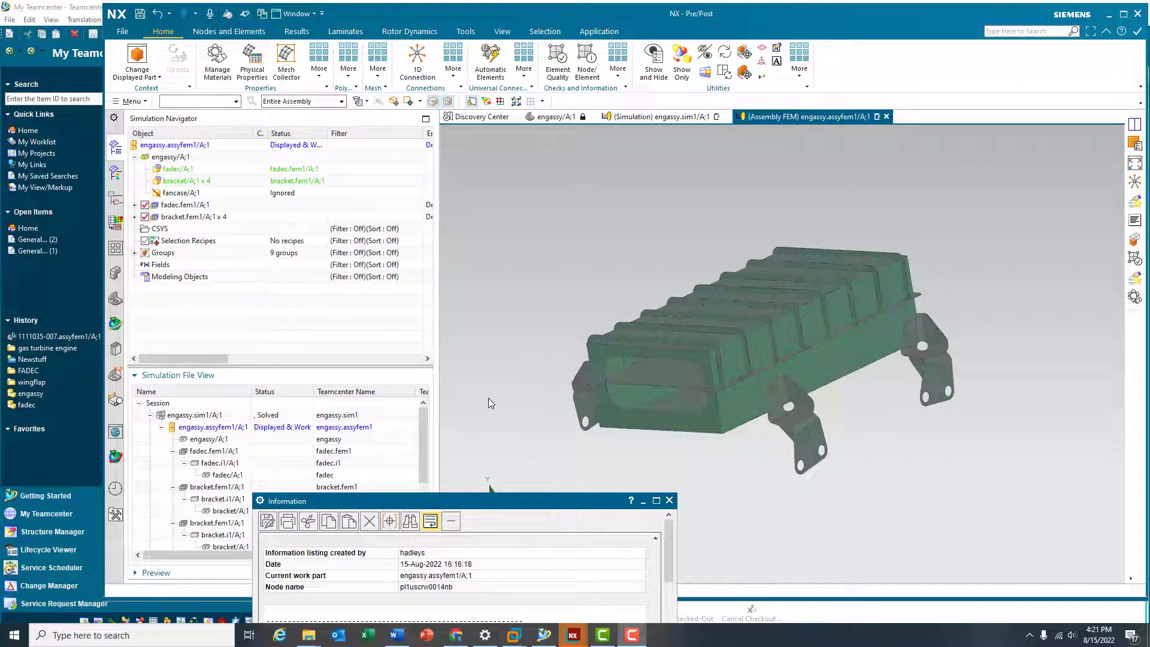
middle_click_drag(488, 398, 512, 388)
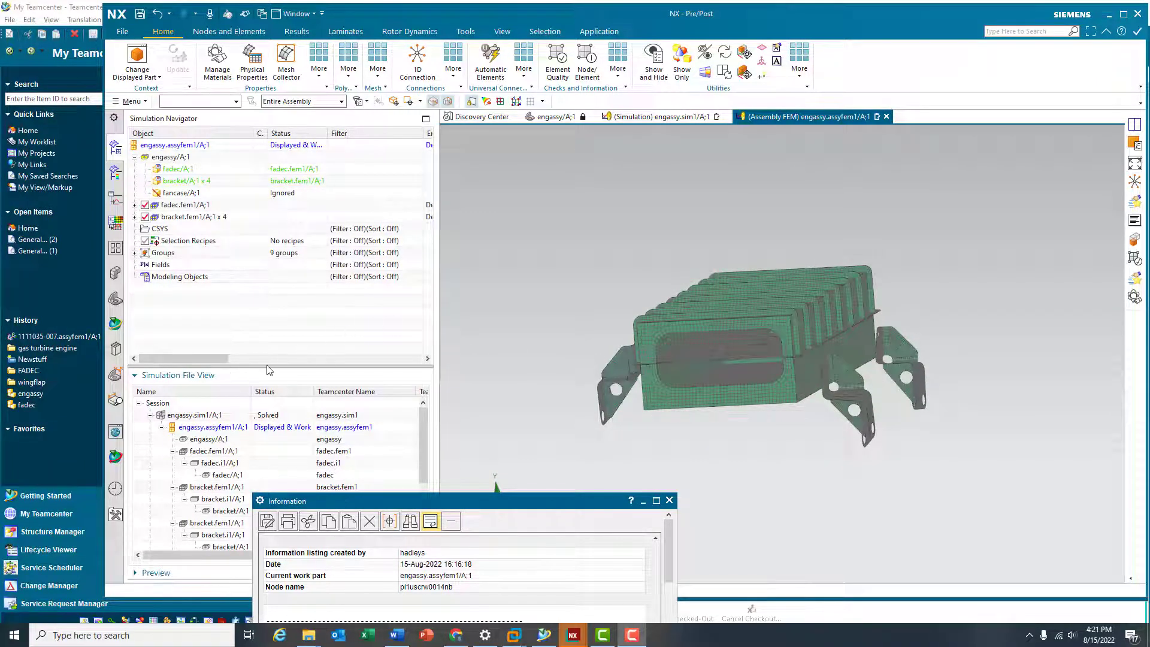
double_click(204, 414)
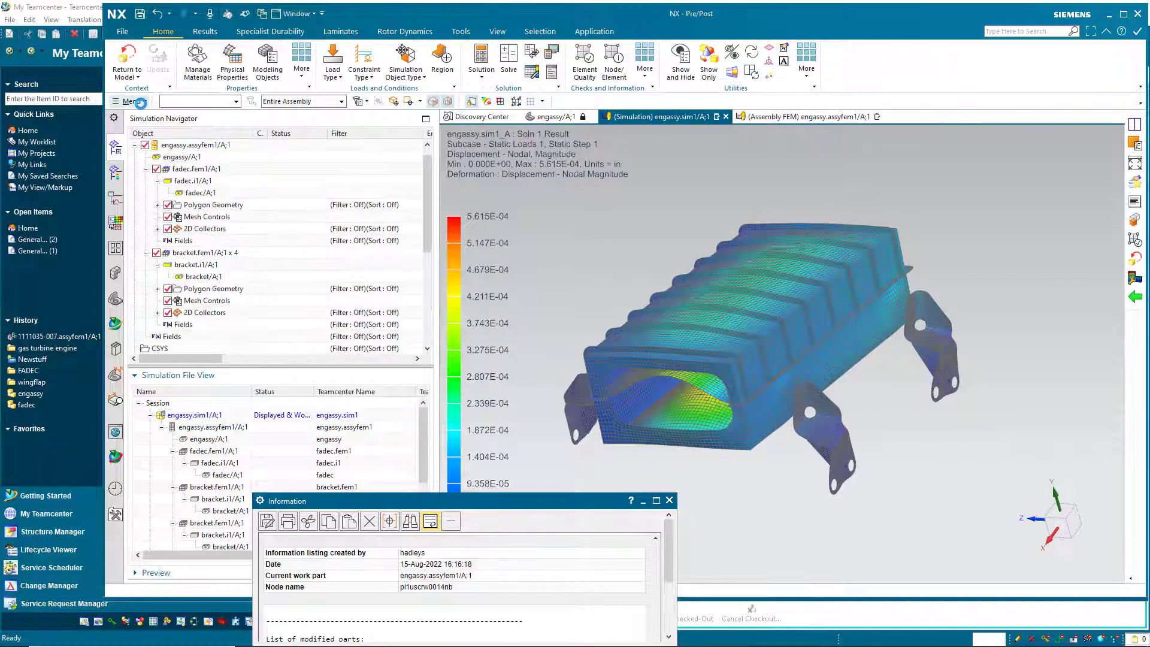
Start File > Save As with the save action kept as New Item.
left_click(140, 102)
left_click(133, 117)
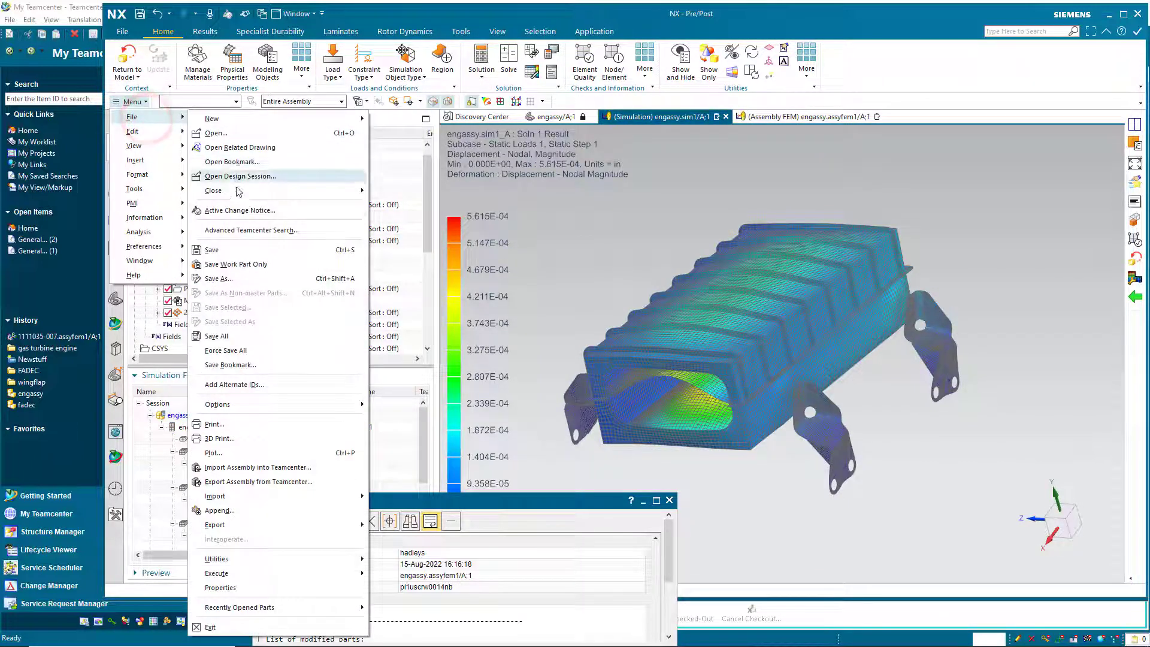
left_click(250, 278)
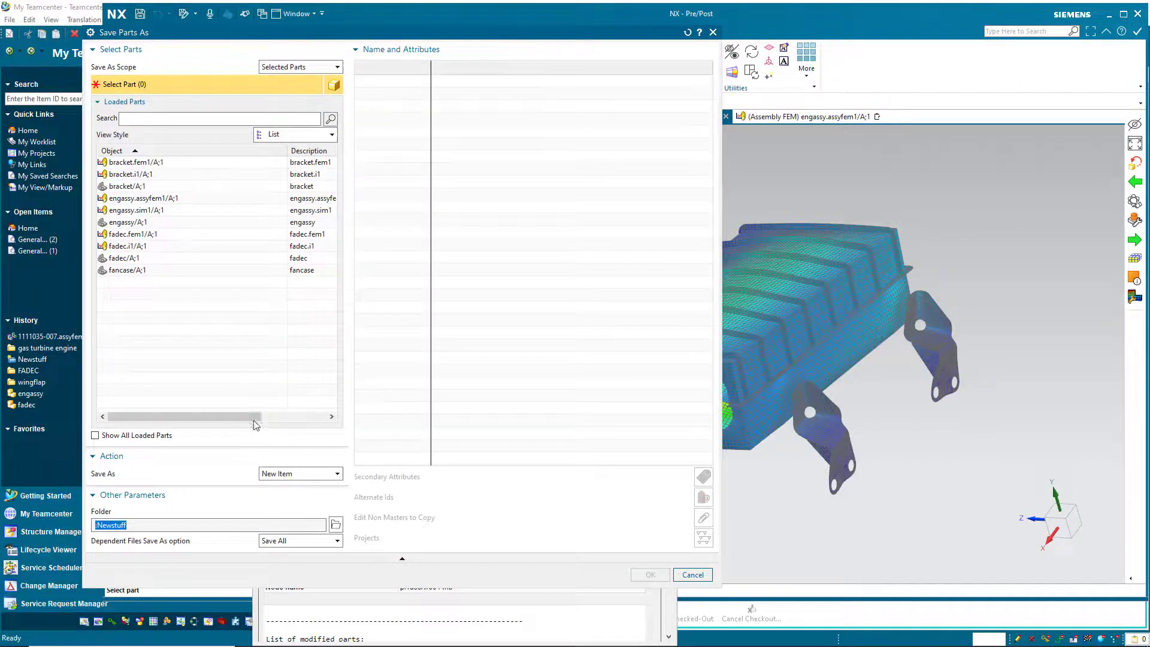
left_click(291, 475)
left_click(292, 474)
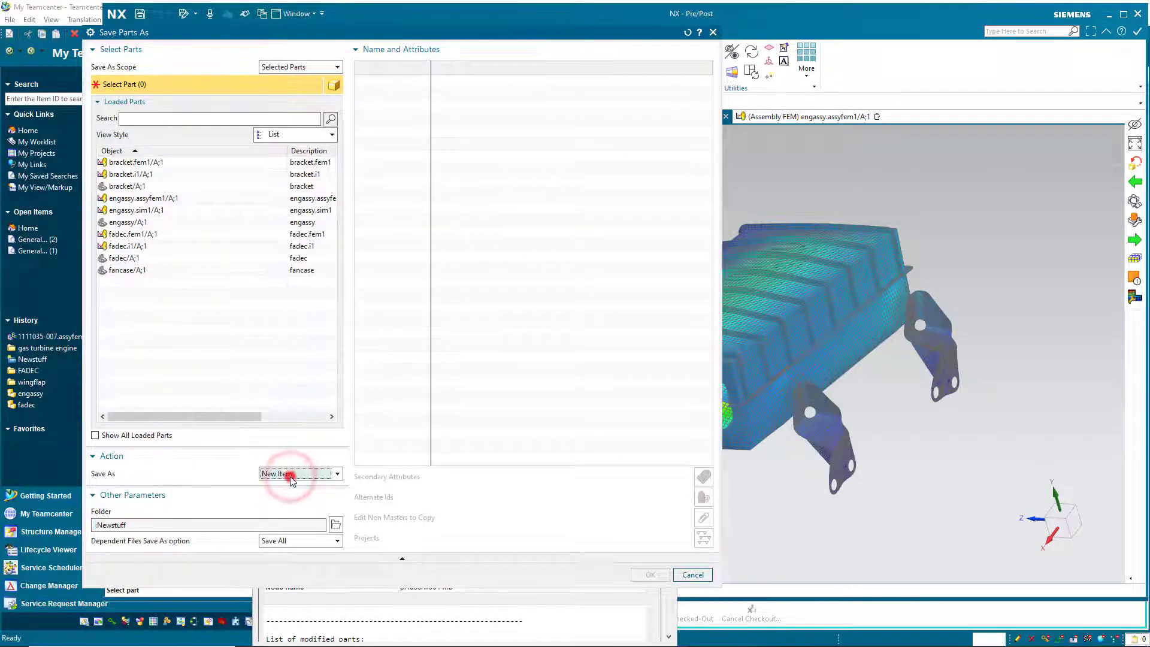
Select bracket.fem1, bracket.i1, engassy.assyfem1, engassy.sim1, fadec.fem1 and fadec.i1, and widen the dialog.
left_click(138, 161)
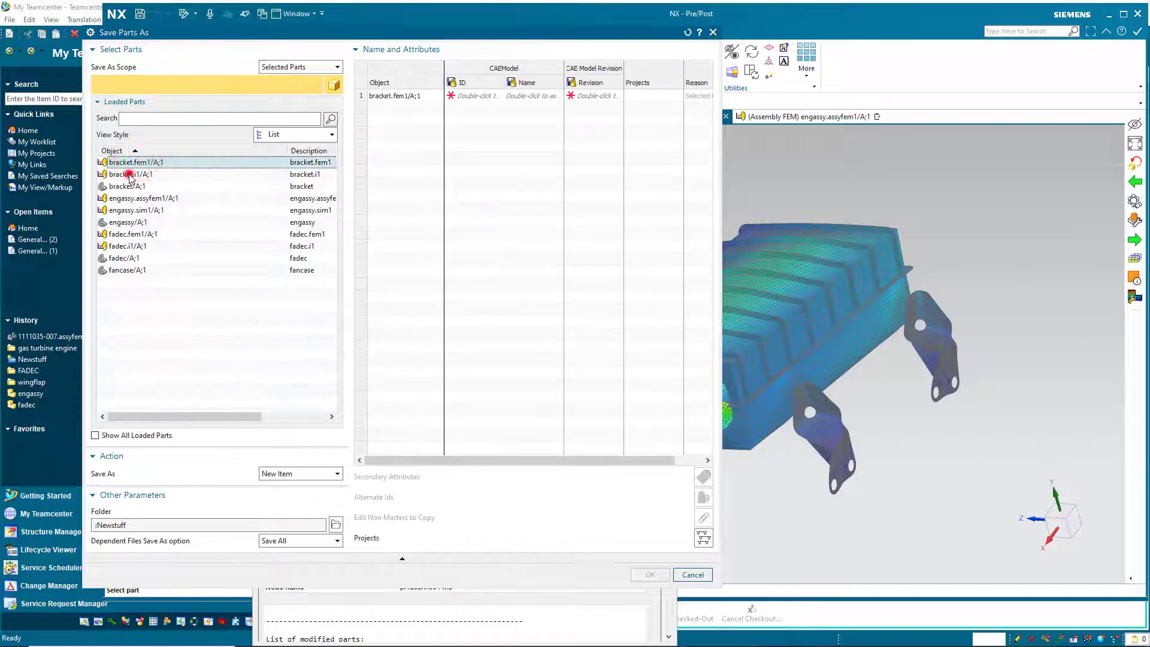
left_click(132, 174, "ctrl")
left_click(128, 197, "ctrl")
left_click(128, 210, "ctrl")
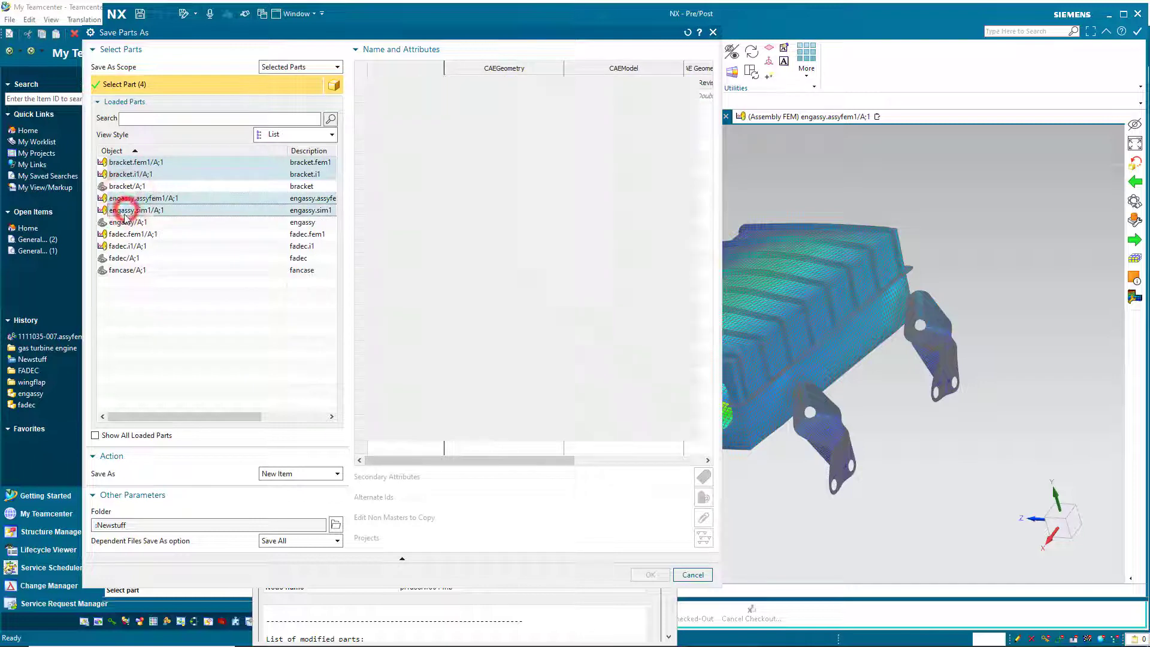
left_click(125, 234, "ctrl")
left_click(123, 247, "ctrl")
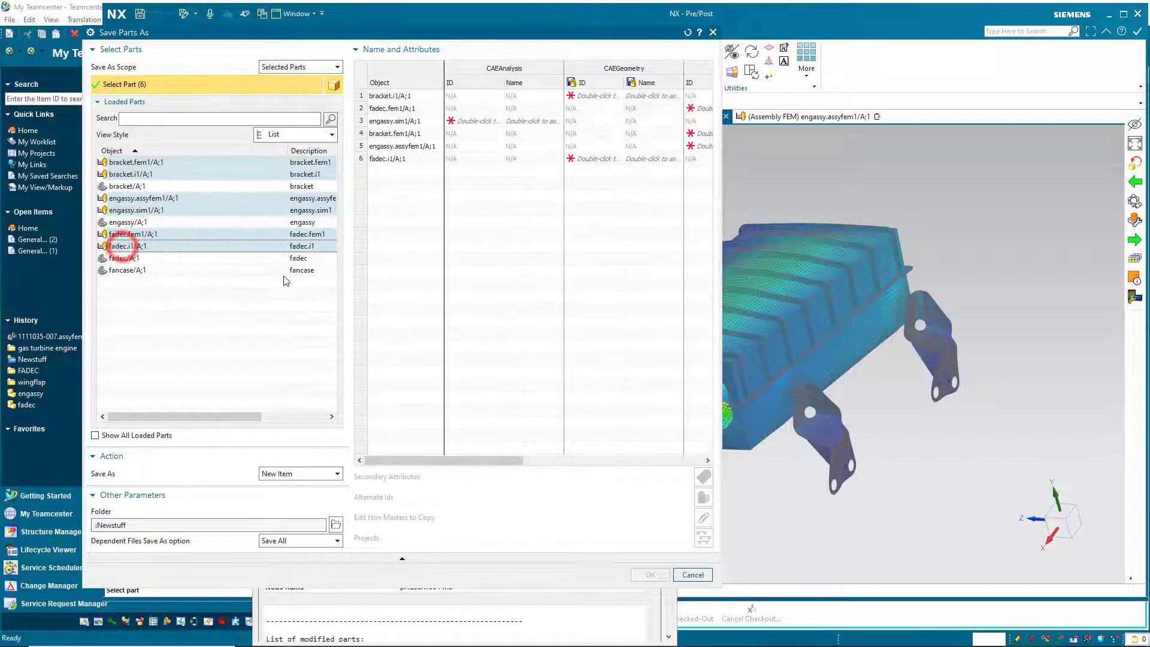
left_click_drag(721, 318, 1100, 345)
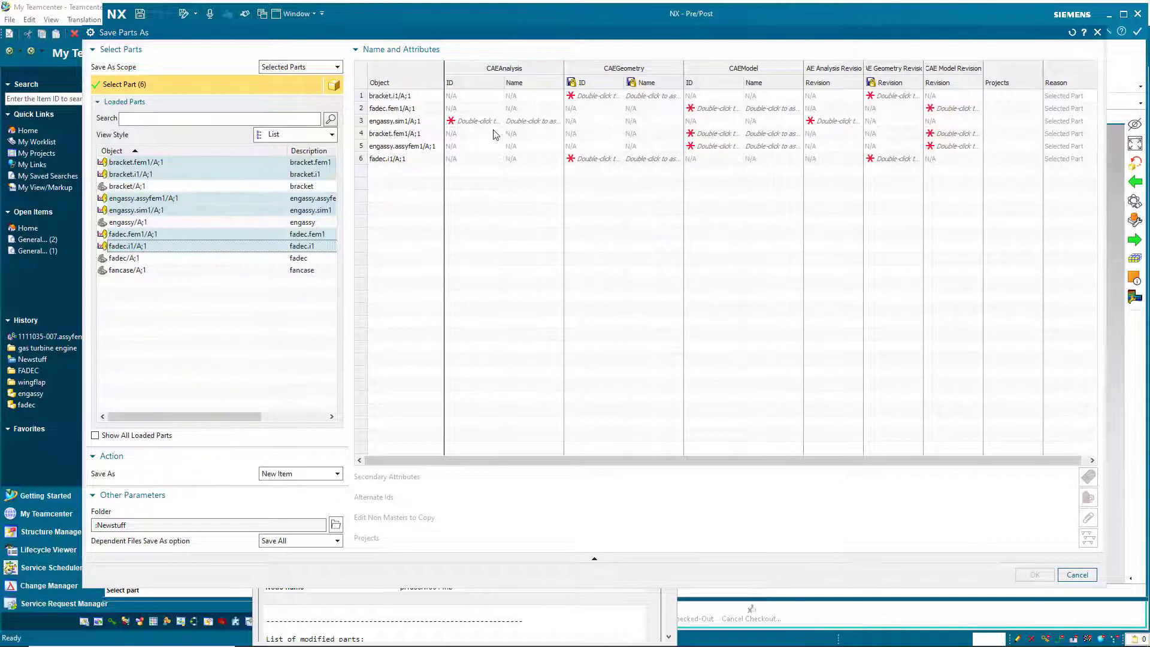
Enter new IDs engassy.sim2, bracket.i2 and fadec.i2 for the simulation and geometry parts.
double_click(476, 123)
type("engassy.sim2")
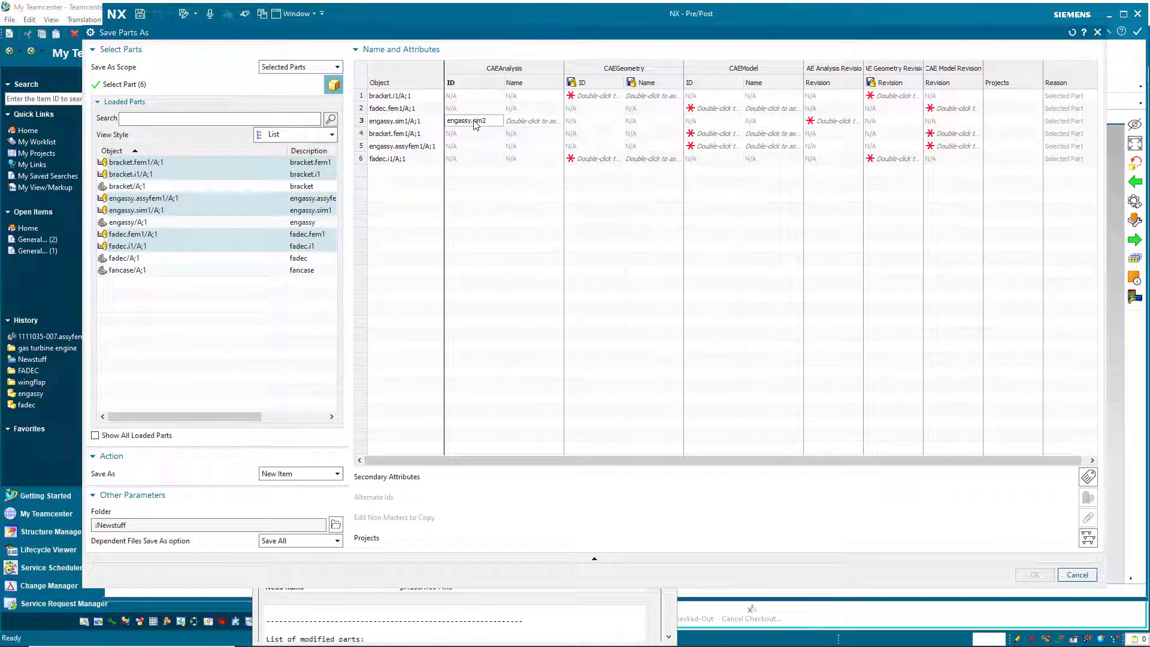
double_click(586, 96)
type("bracket.i2")
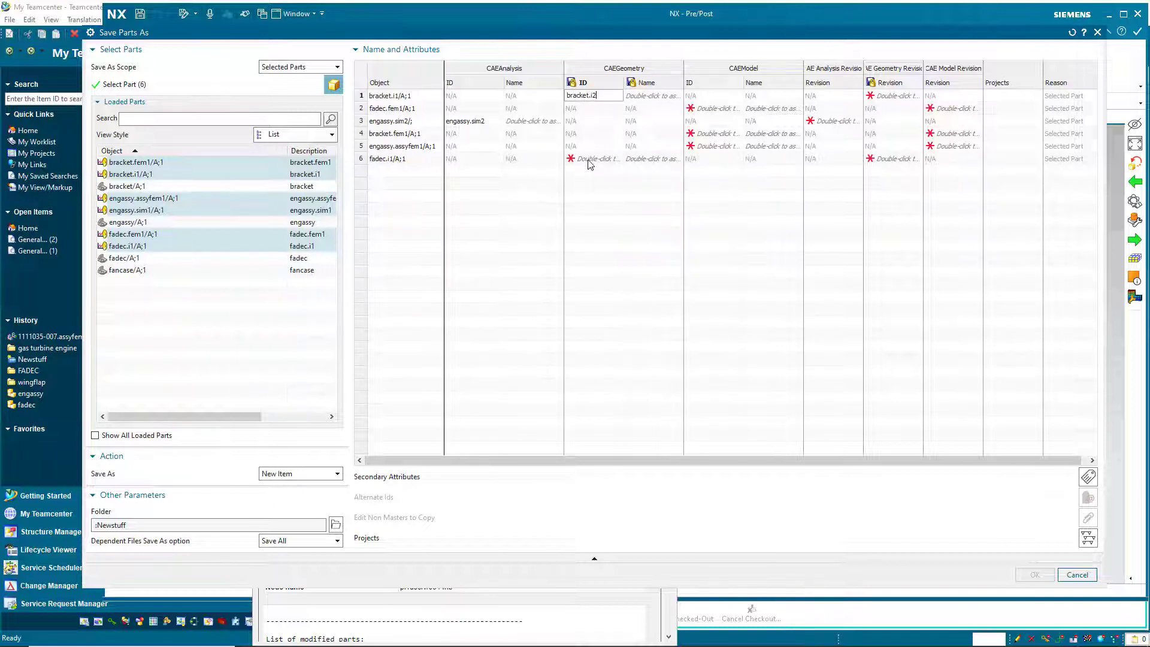
double_click(590, 161)
type("fadec.i2")
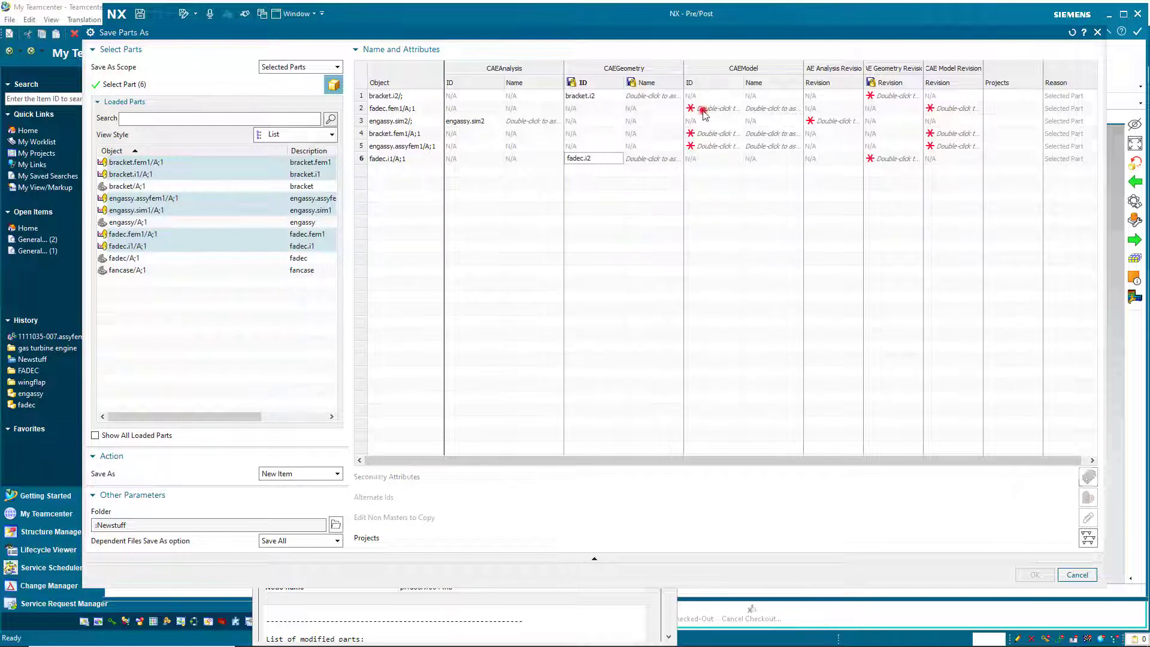
left_click(704, 110)
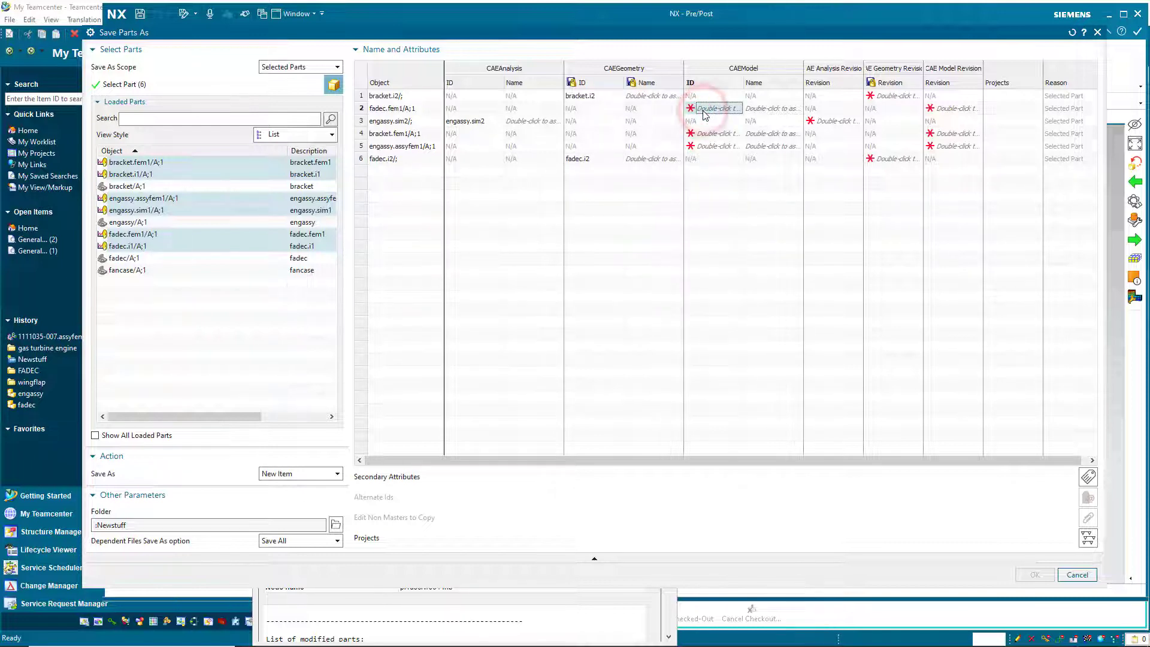
Enter new model IDs fadec.fem2, bracket.fem2 and engassy.assyfem2 for the FEMs.
double_click(705, 112)
type("fadec.fem2")
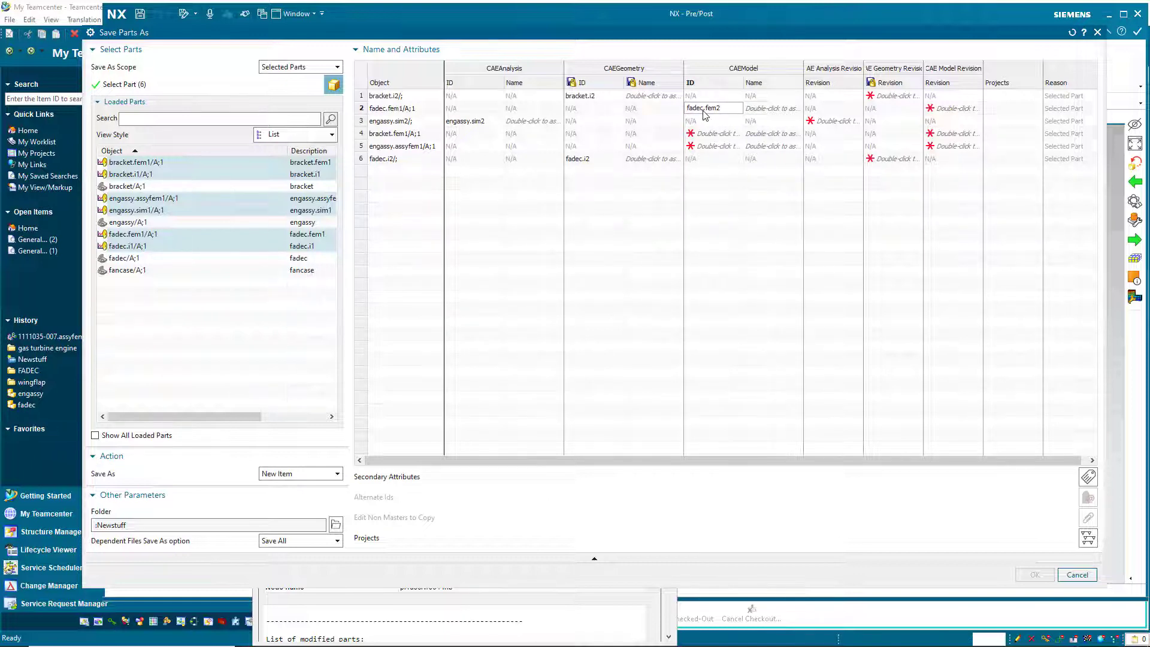
left_click(711, 134)
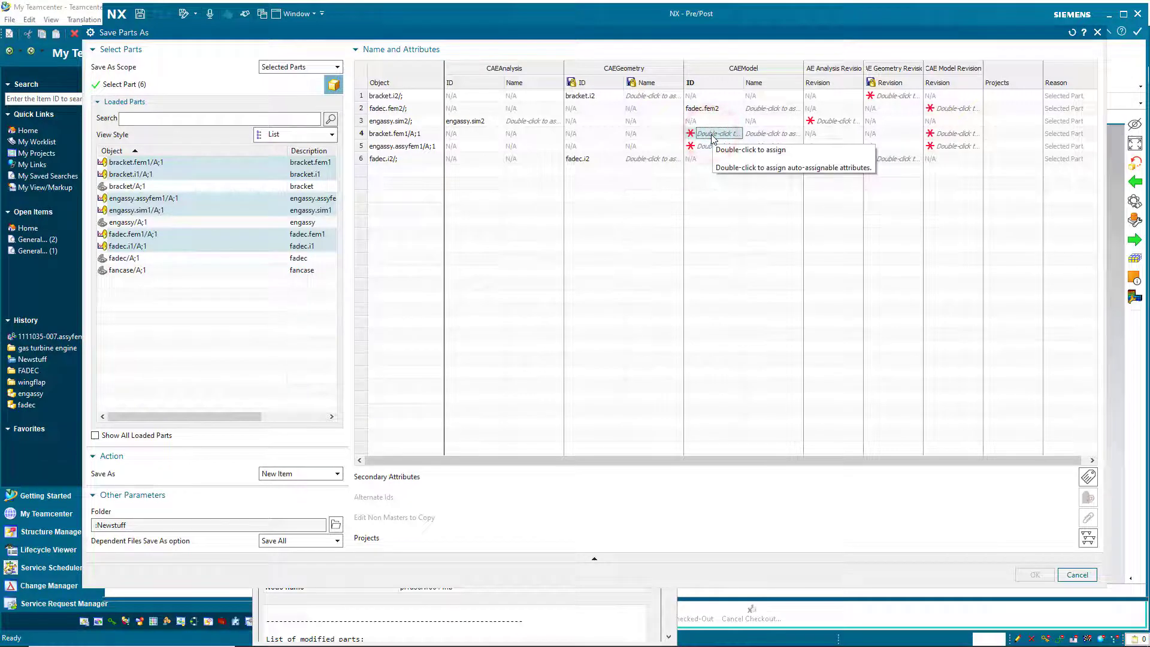
double_click(713, 134)
type("bracket.")
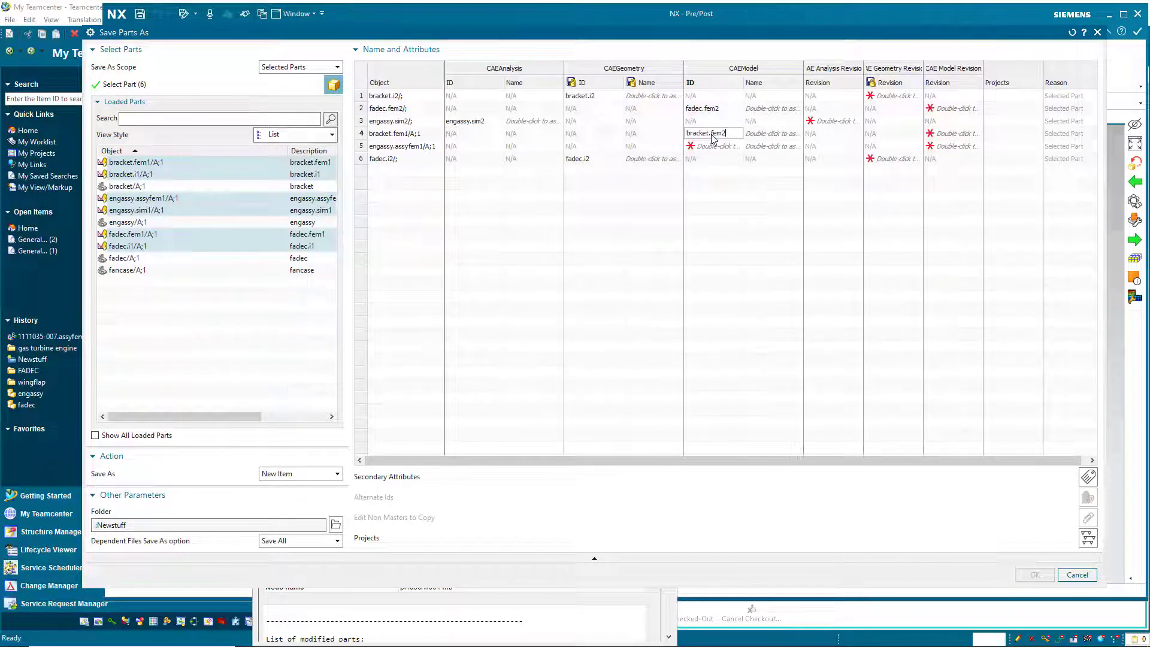
type("fem2")
left_click(719, 147)
double_click(719, 147)
type("en")
left_click(824, 121)
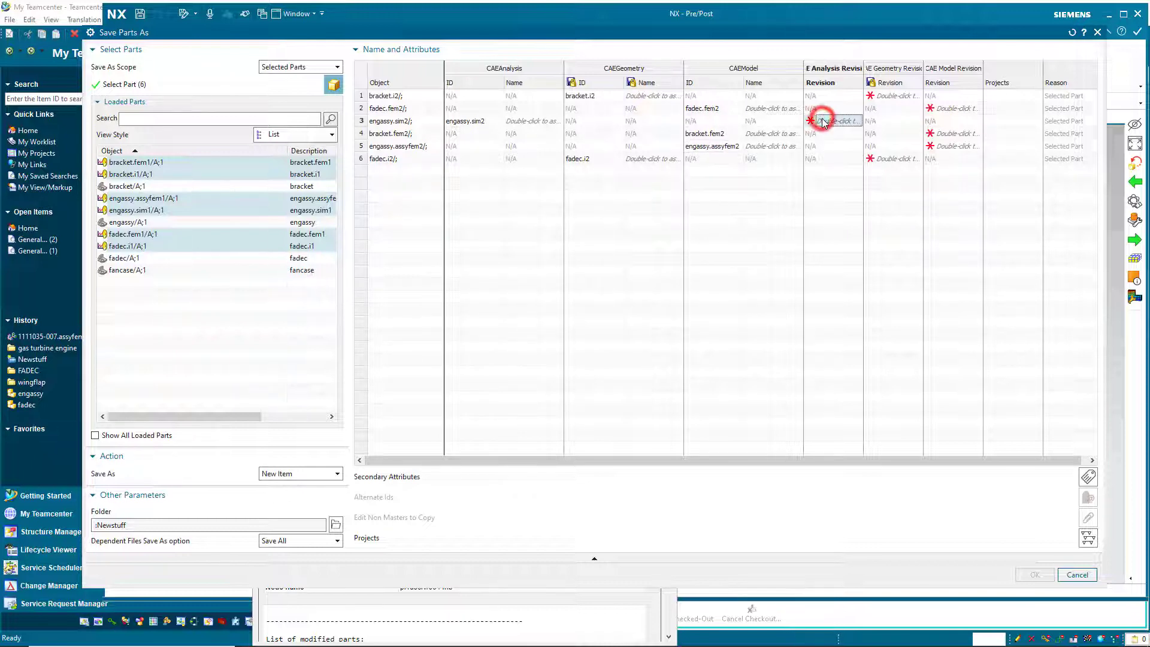
type("e")
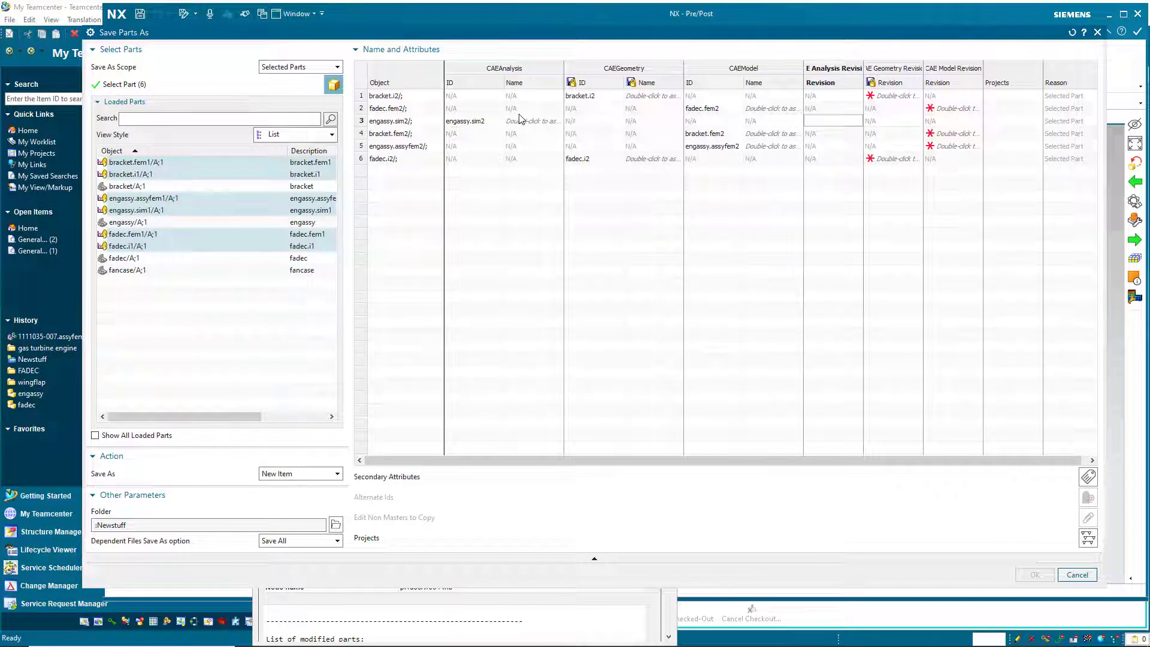
Assign names for the analysis, geometry and model columns, then save all parts as new items.
right_click(521, 88)
left_click(527, 90)
right_click(647, 84)
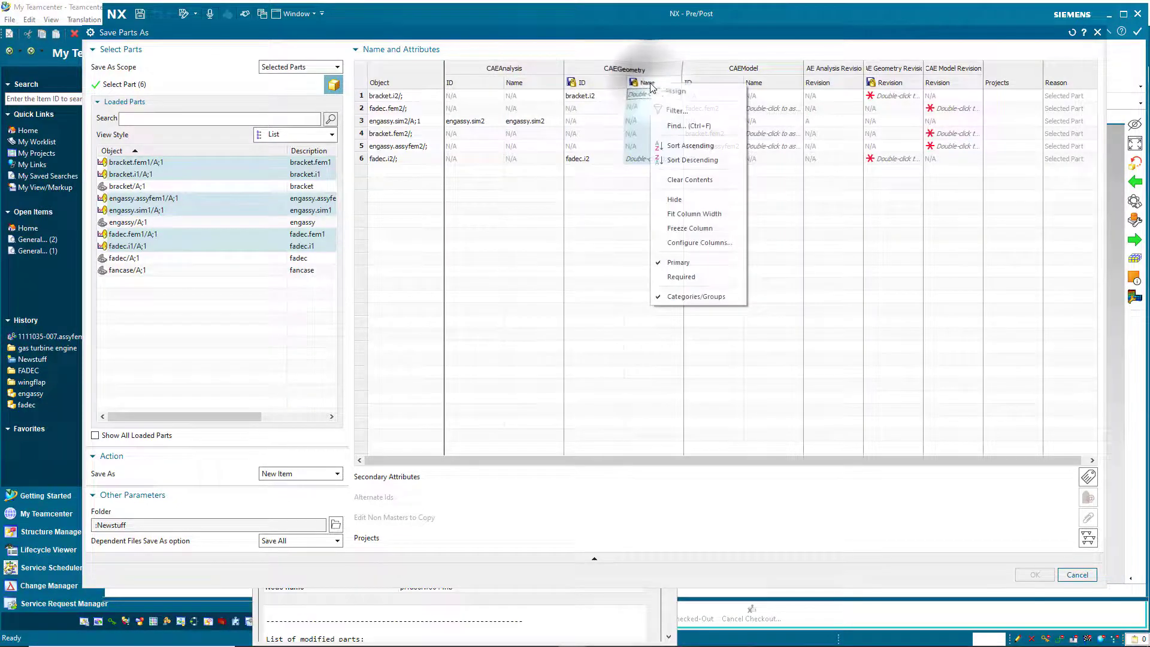
left_click(666, 93)
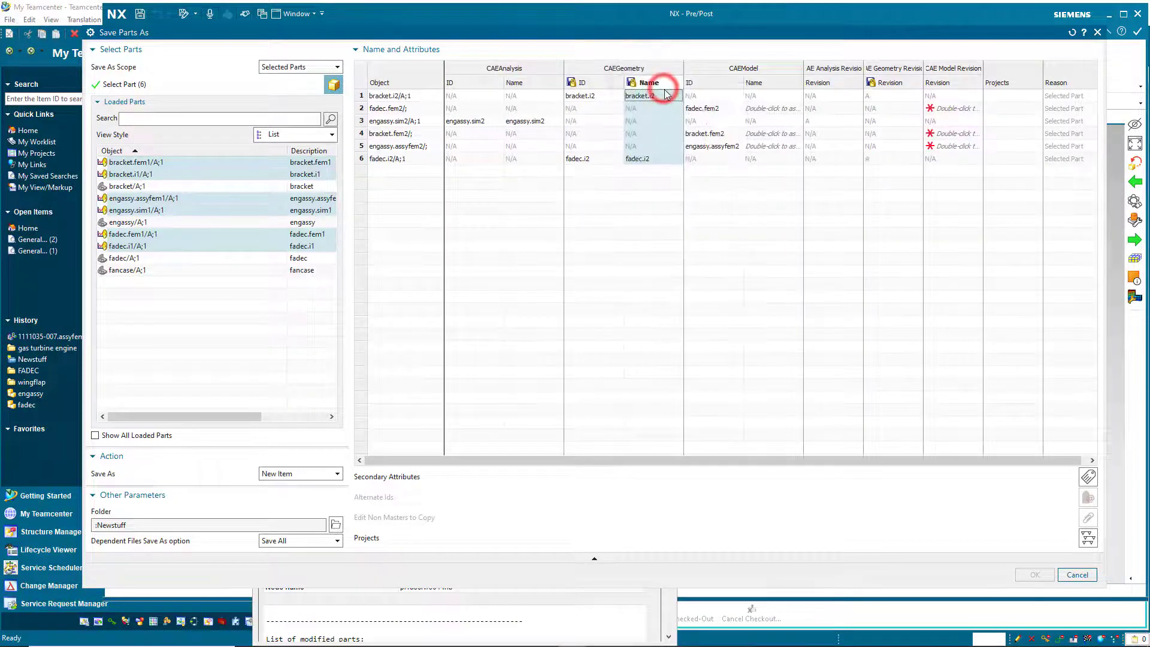
right_click(759, 84)
left_click(782, 92)
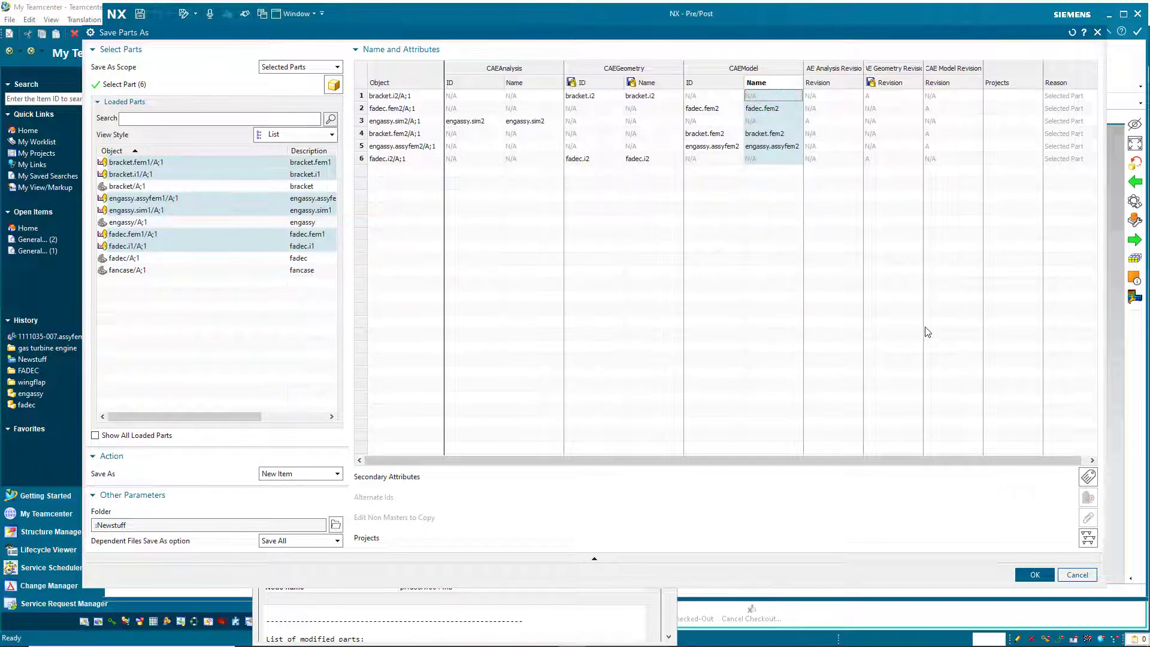
left_click(1035, 574)
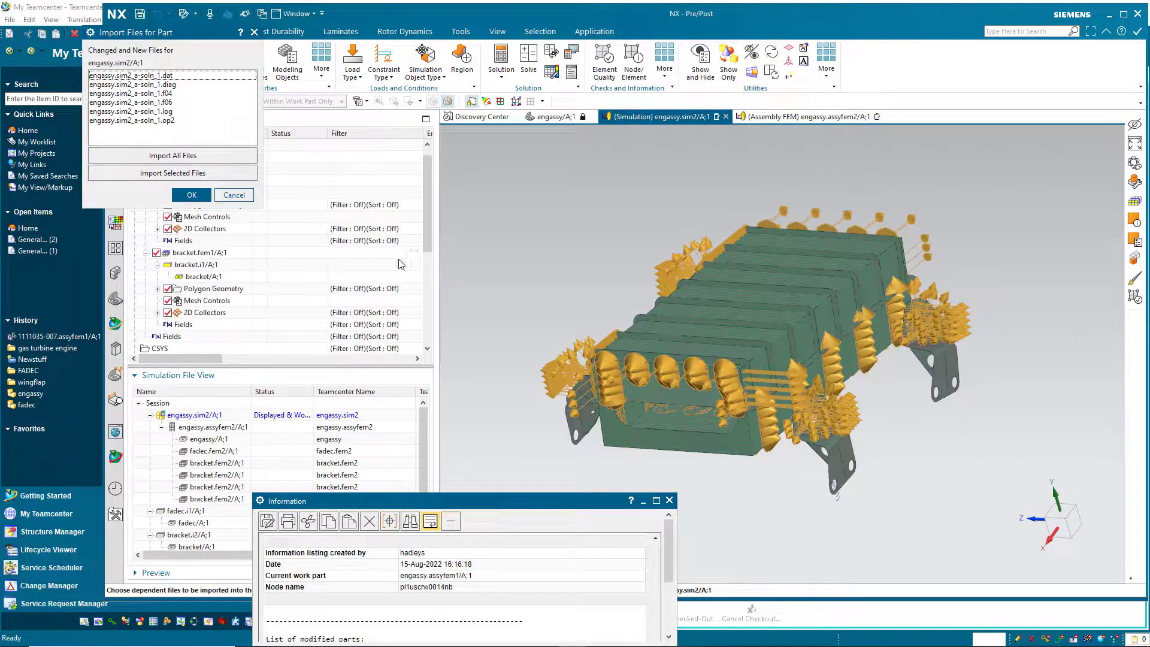
Dismiss the solver file import prompt and close the Information window.
left_click(228, 197)
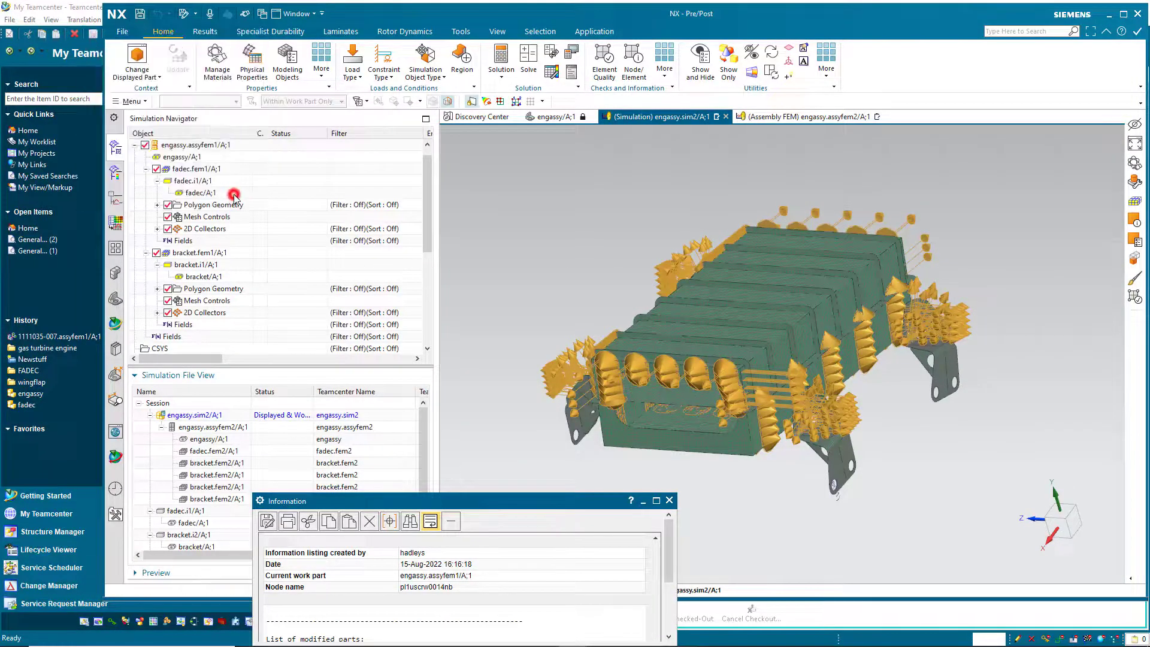
left_click(669, 501)
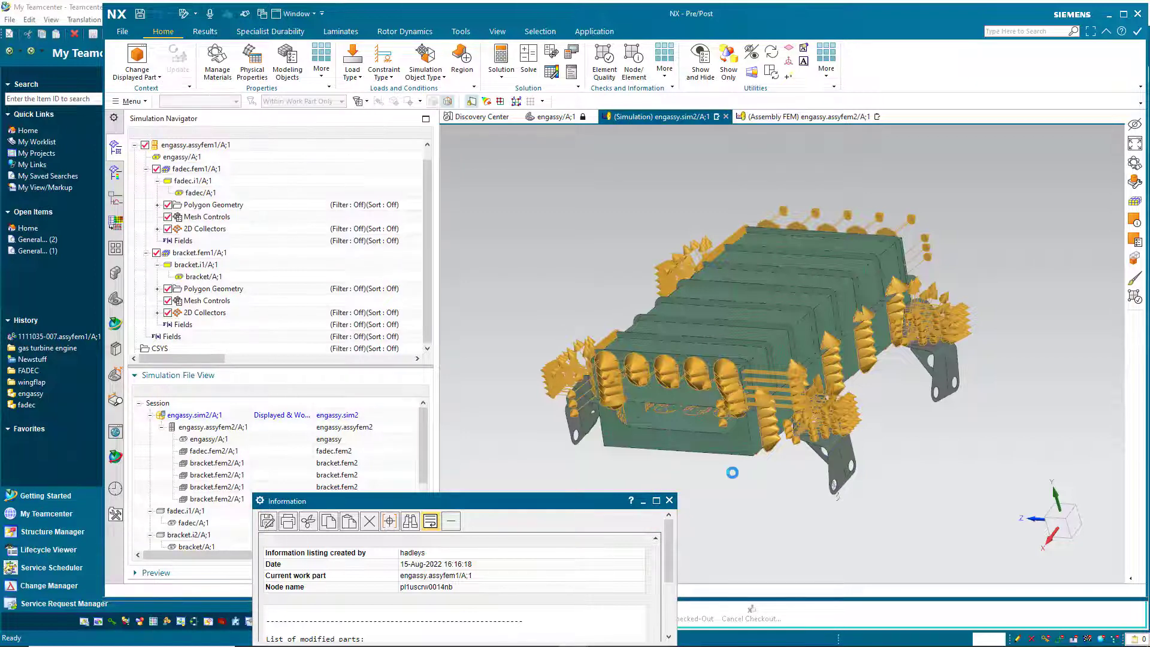
left_click(670, 501)
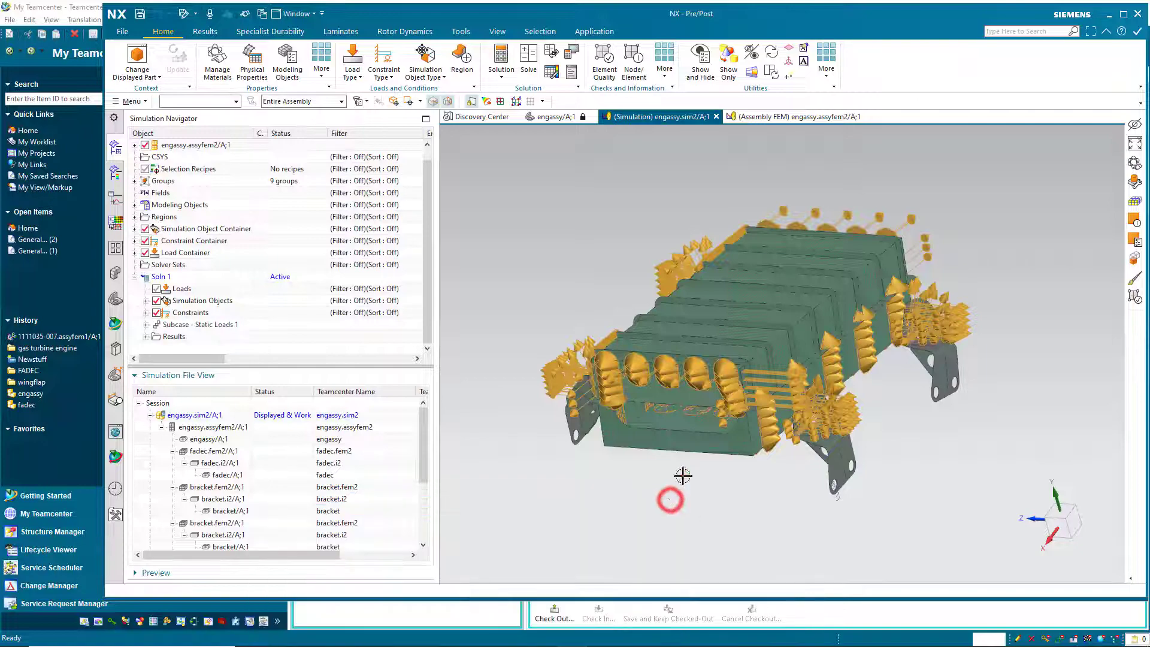
Maximize NX and close engassy.sim2 without importing its solver result files.
left_click(1124, 15)
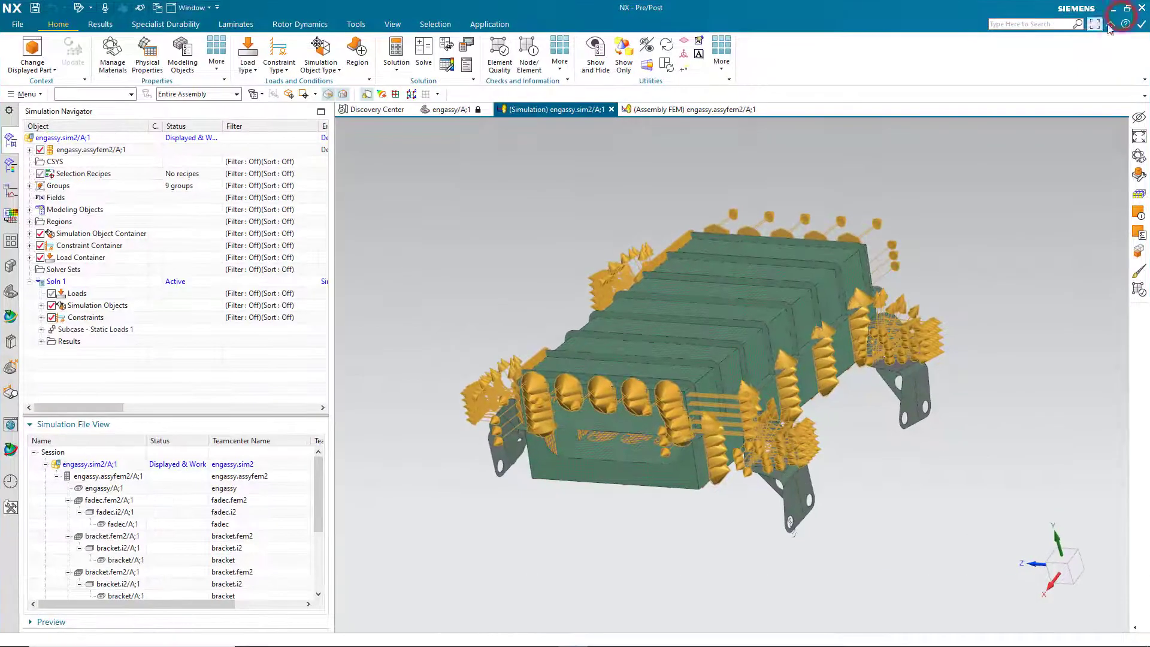
left_click(1141, 10)
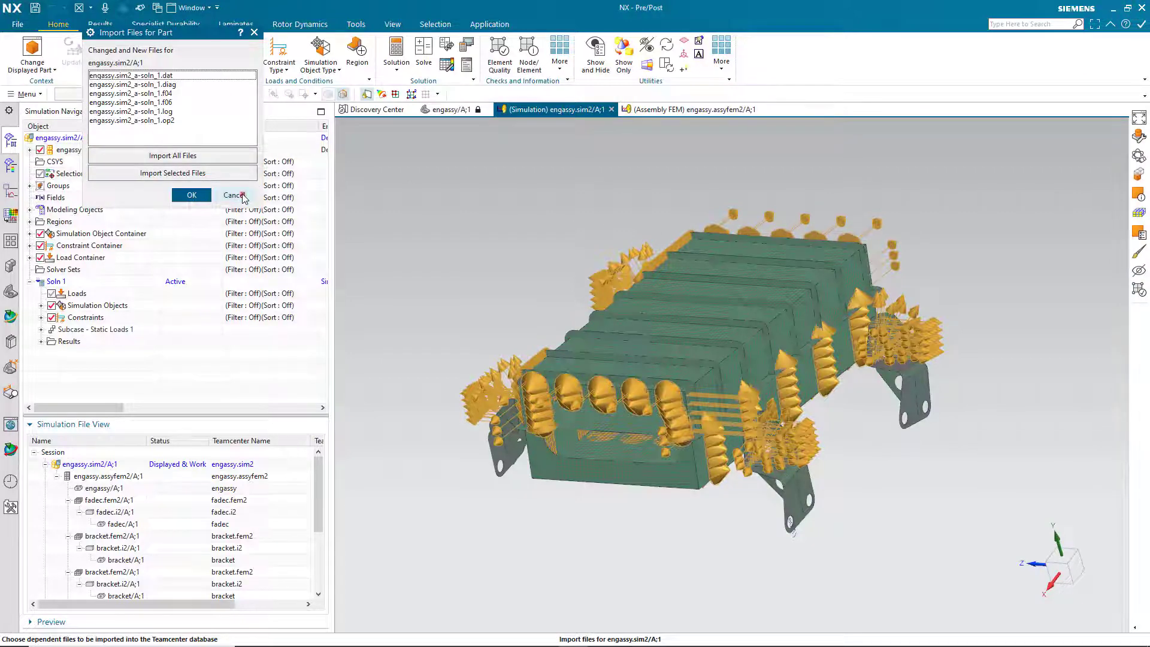
left_click(241, 195)
left_click(487, 347)
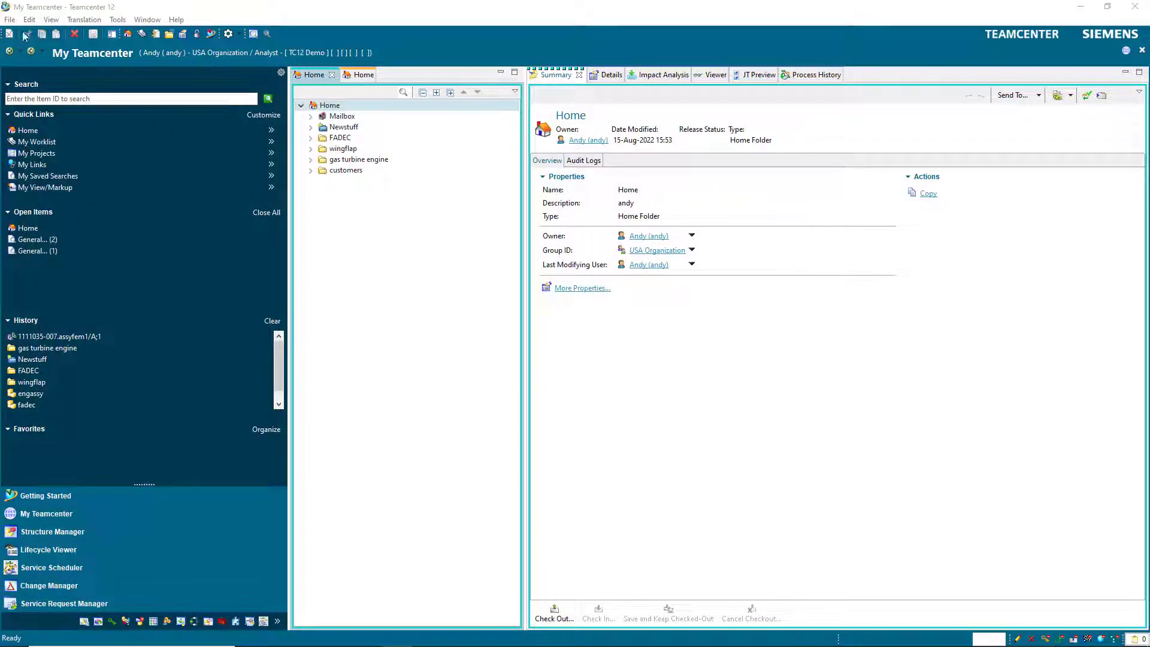
Exit Teamcenter via File > Exit and confirm.
left_click(10, 20)
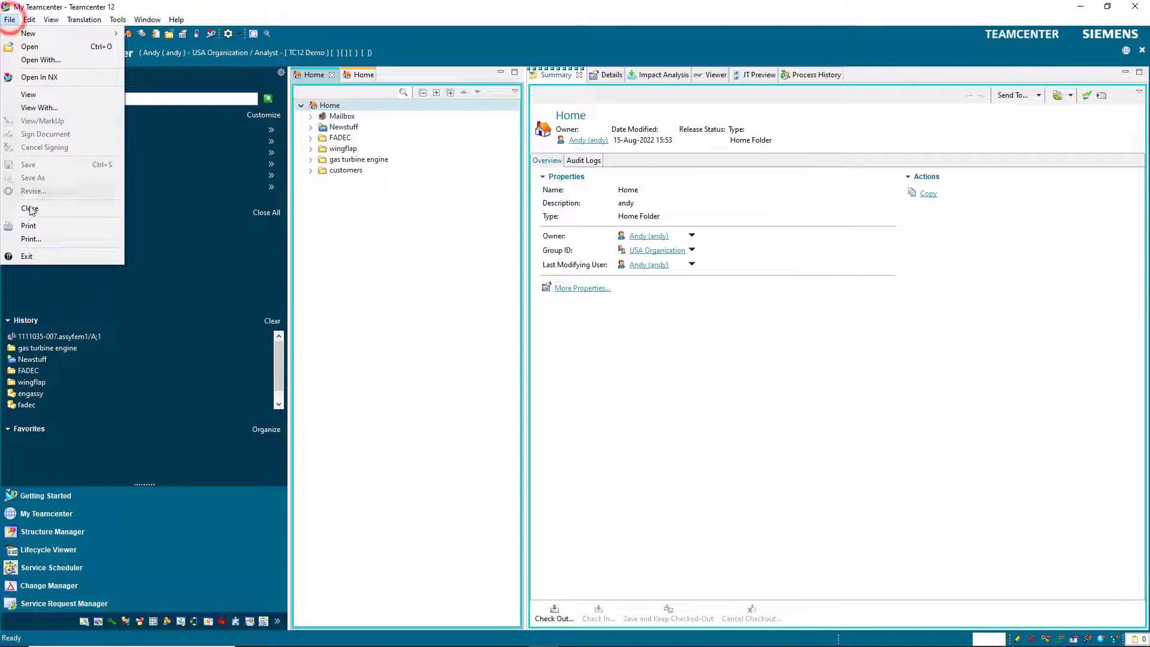
left_click(33, 256)
left_click(542, 335)
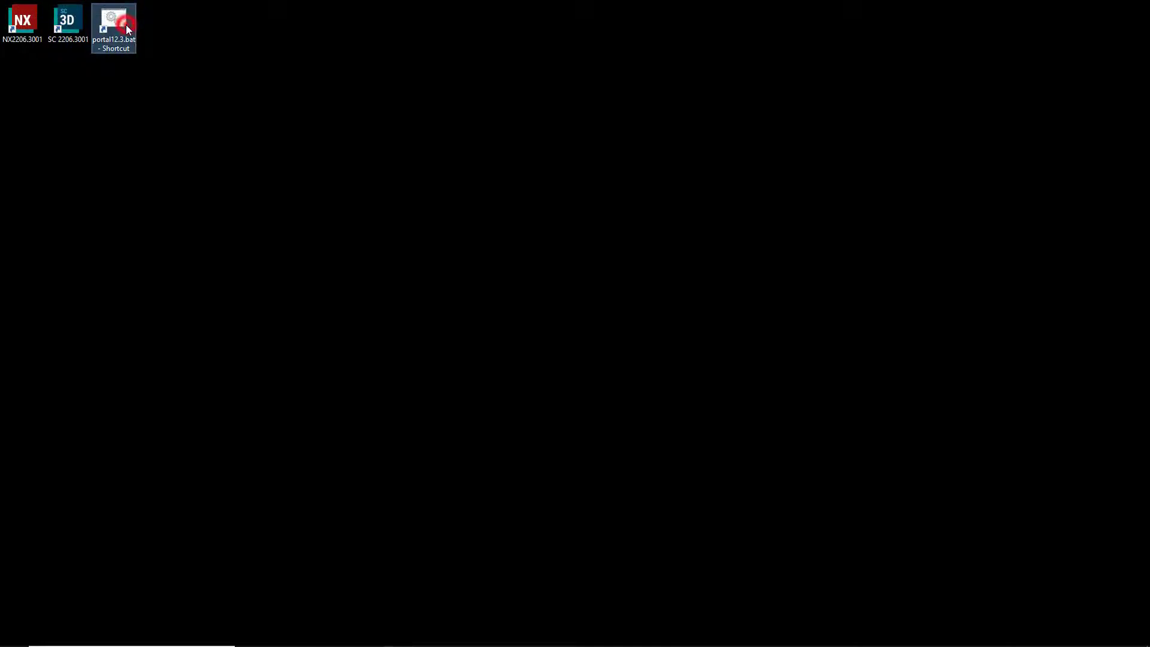
Relaunch the Teamcenter client and log in with the other user's name and password.
double_click(126, 26)
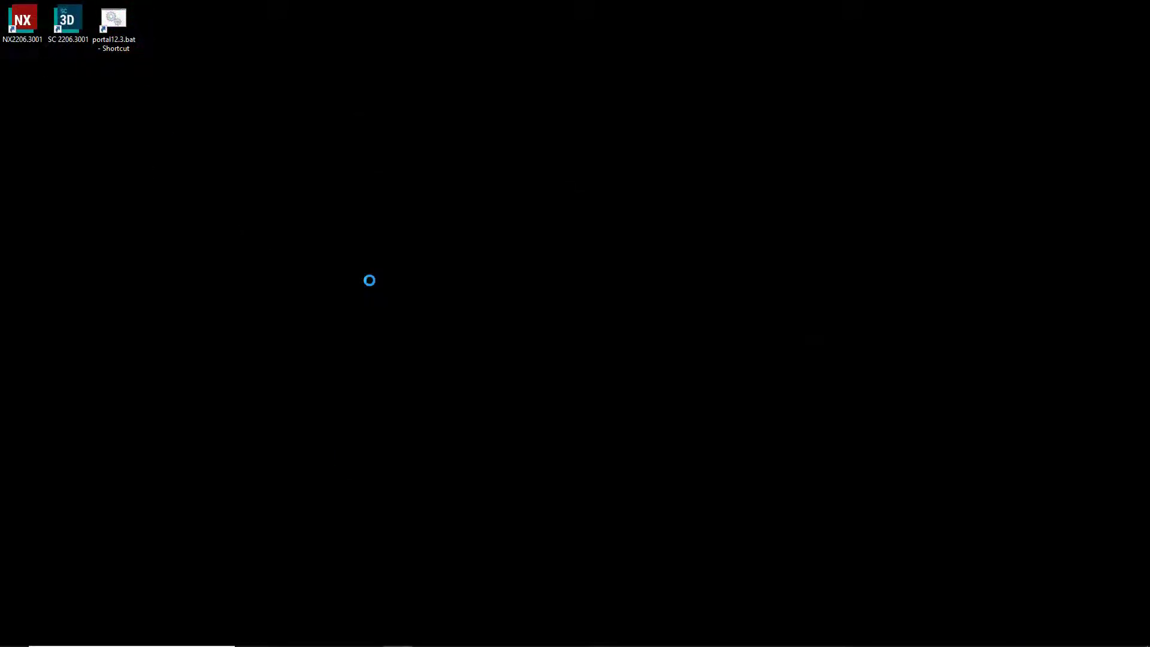
double_click(313, 232)
key("Tab")
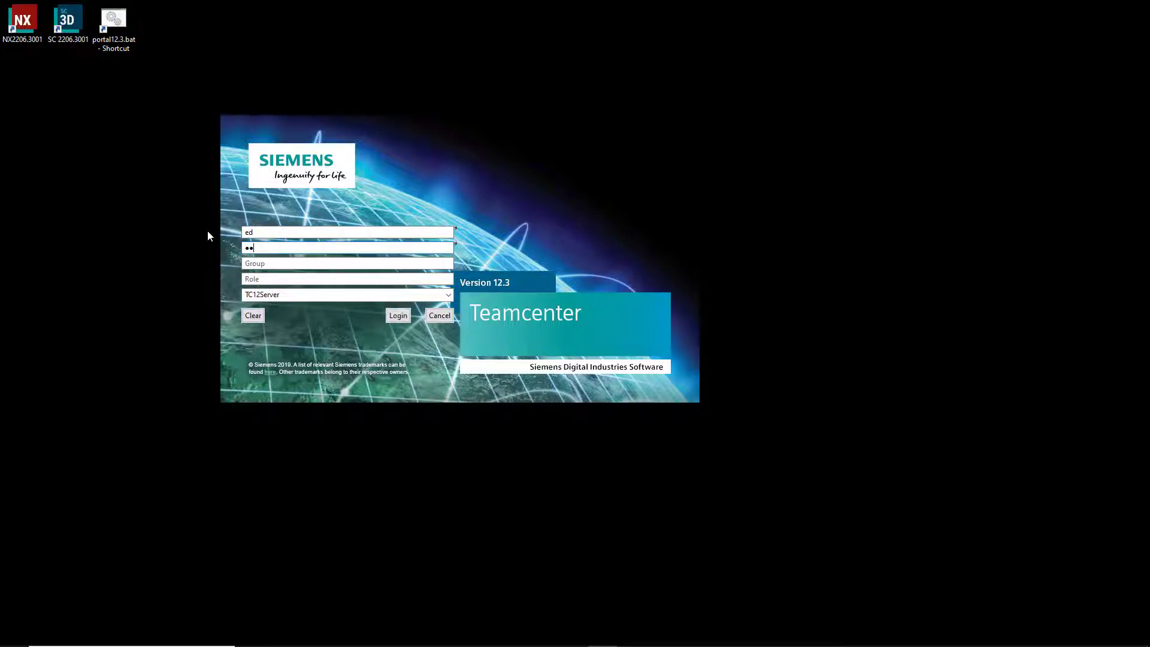
key("Return")
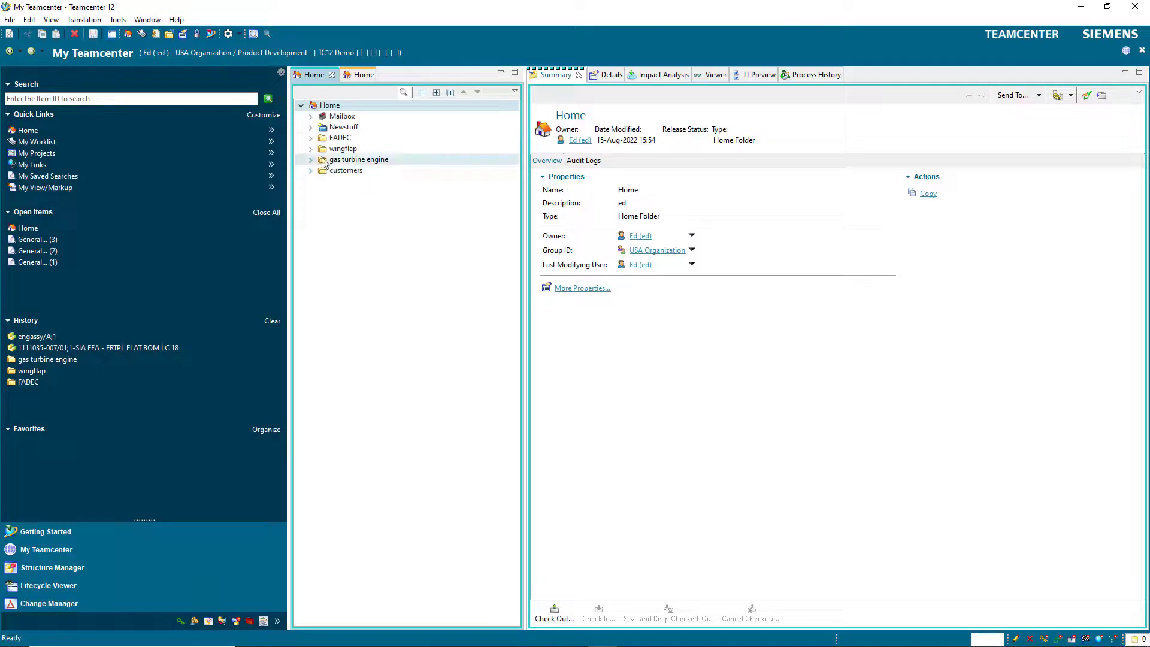
Send the engassy item from the FADEC folder to Structure Manager.
left_click(310, 137)
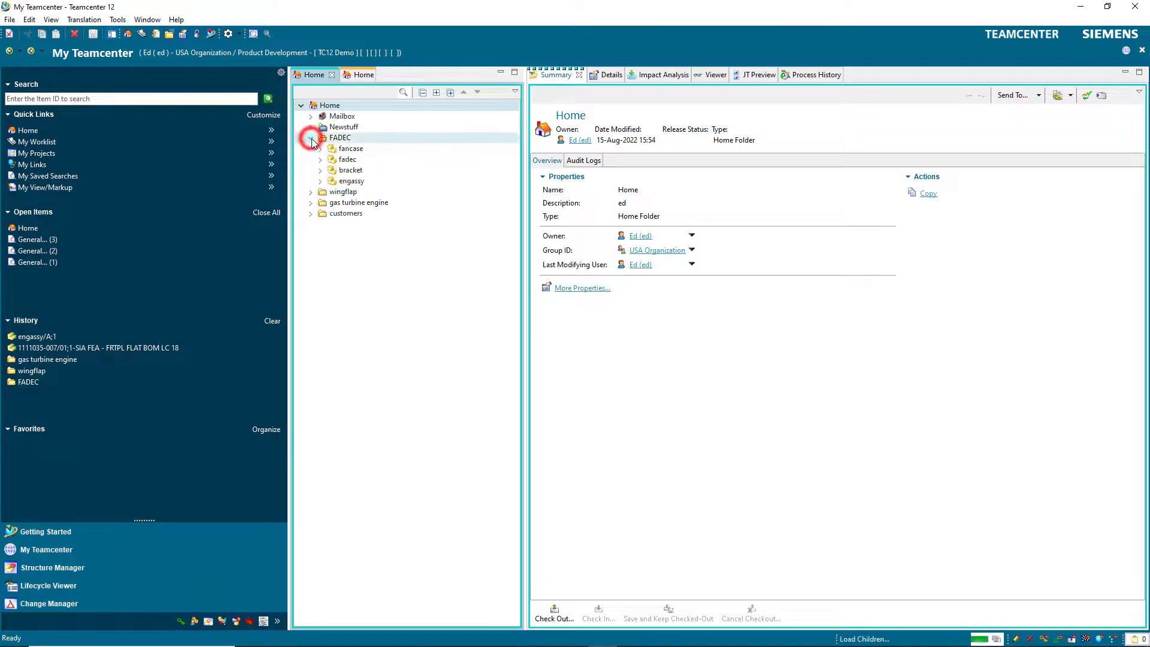
left_click(343, 180)
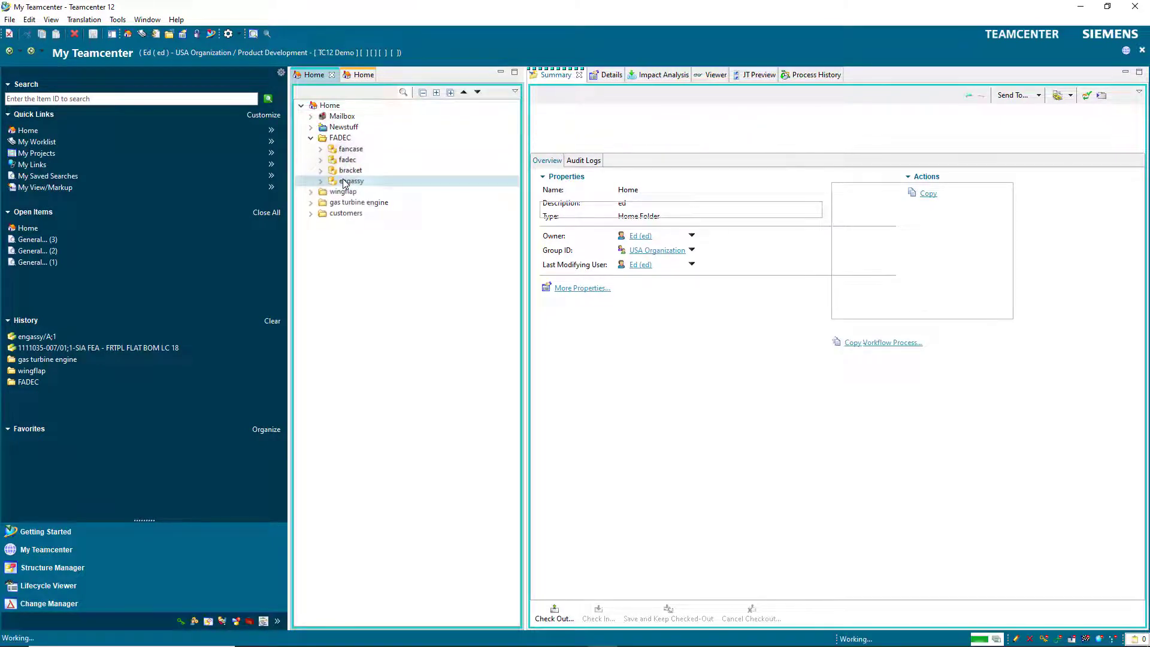
right_click(345, 183)
left_click(388, 265)
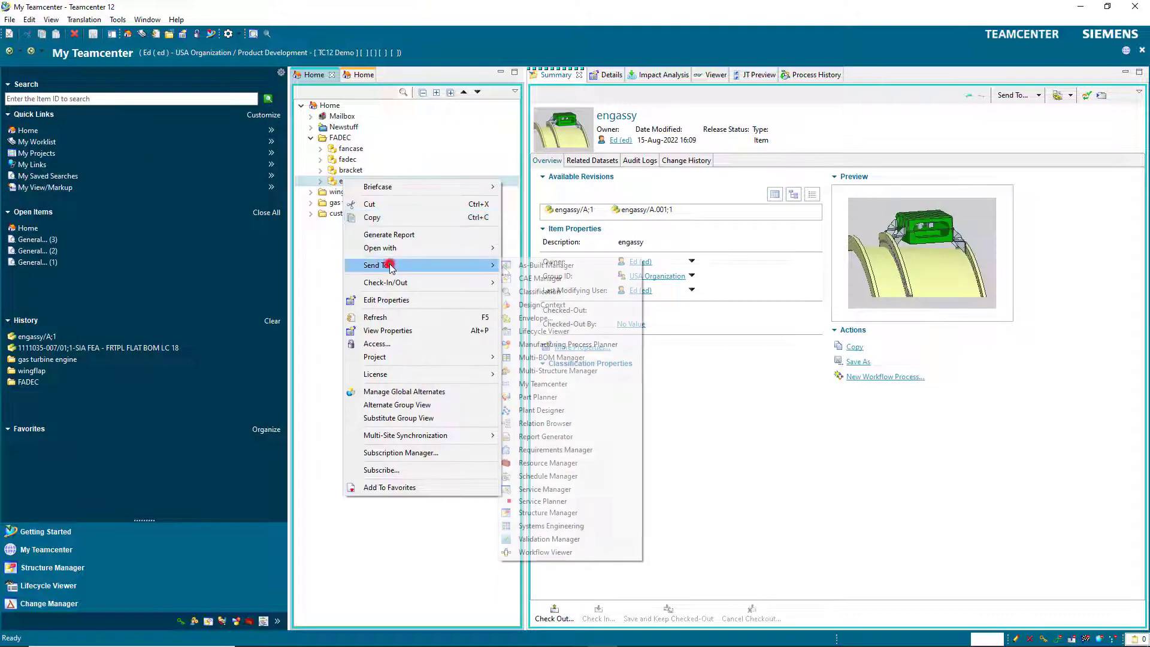
left_click(555, 513)
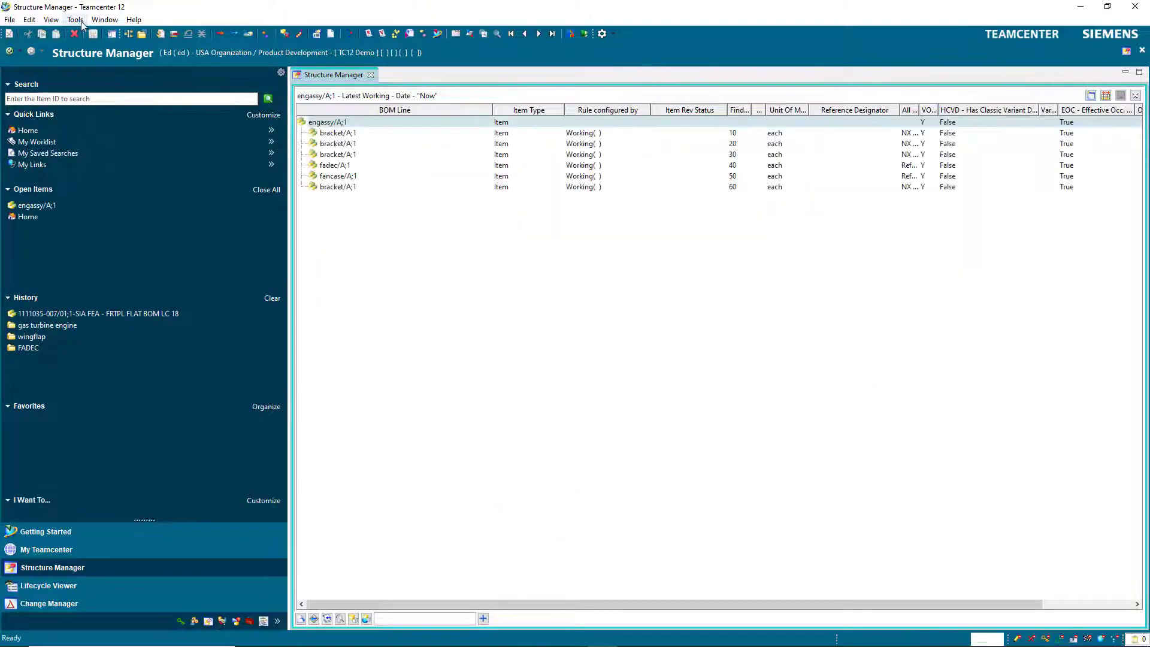
Create a baseline of engassy using the TC Default Baseline Process template.
left_click(75, 19)
left_click(122, 419)
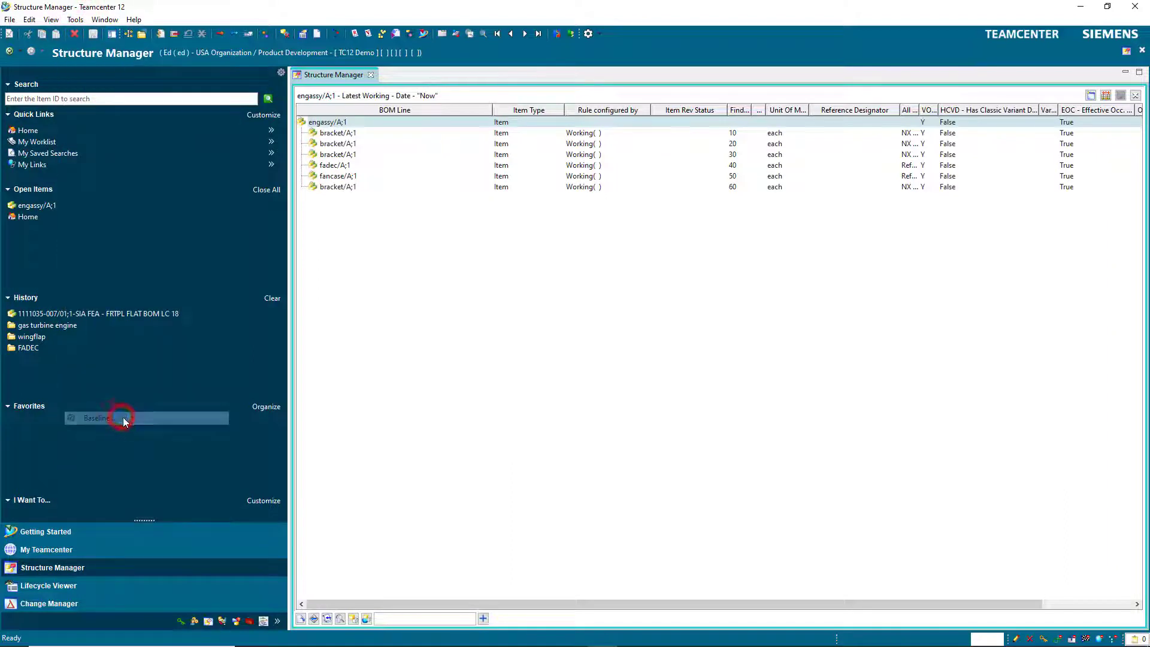
left_click(586, 297)
left_click(590, 317)
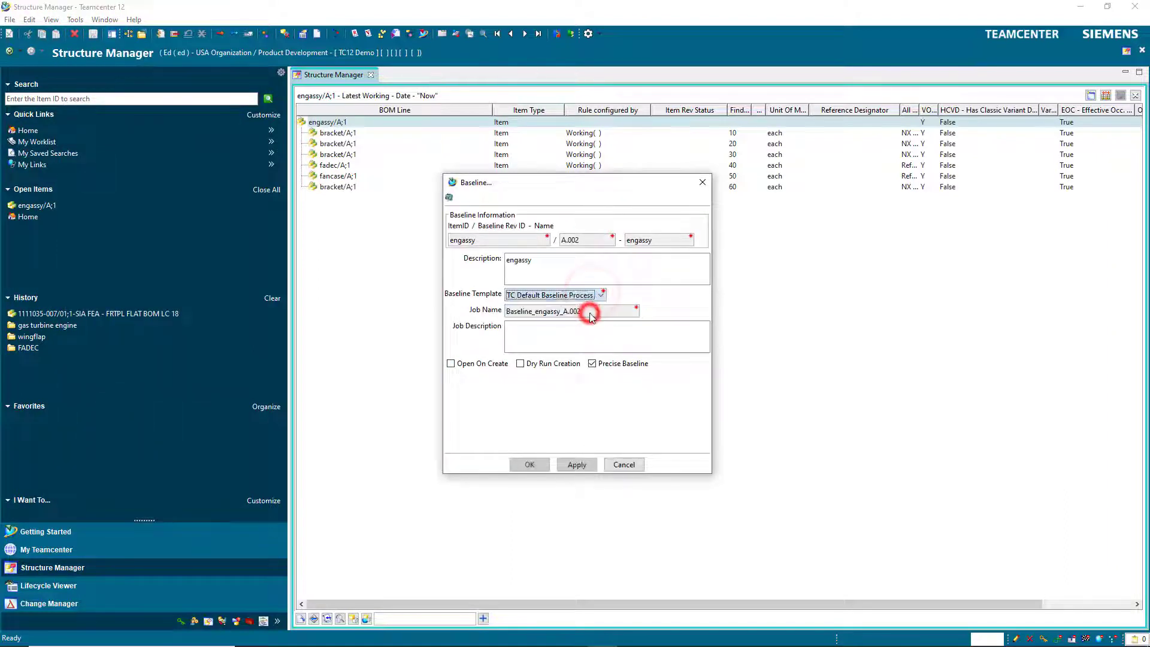
left_click(524, 465)
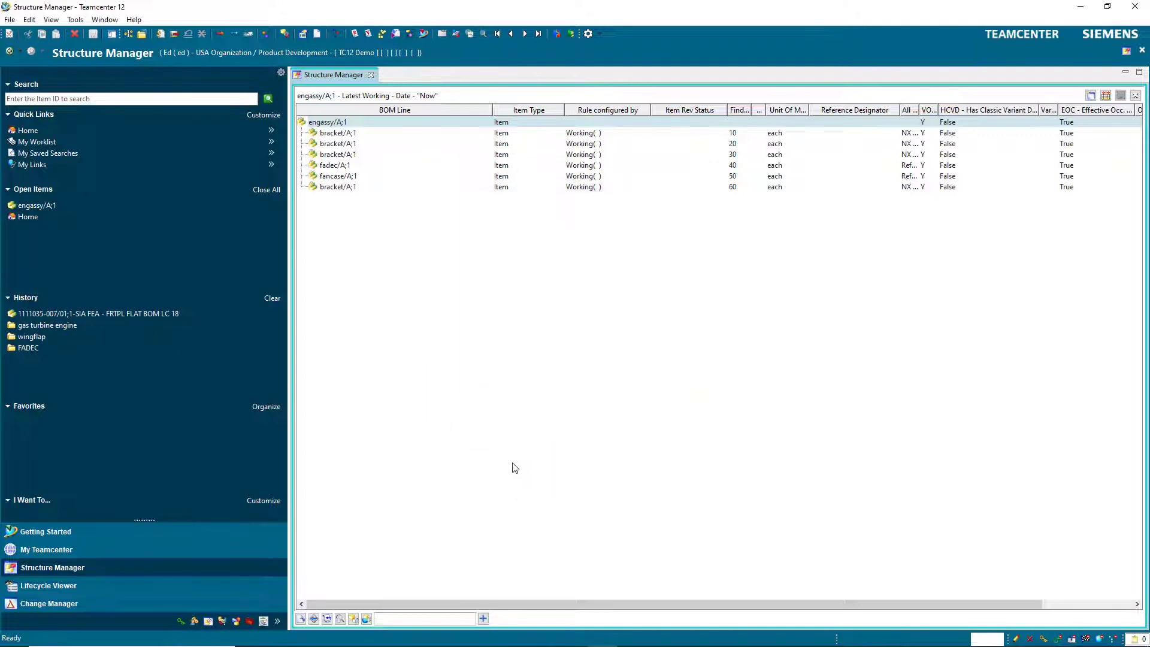
Return to My Teamcenter Home and expand engassy to show its new A.002 revision.
left_click(111, 130)
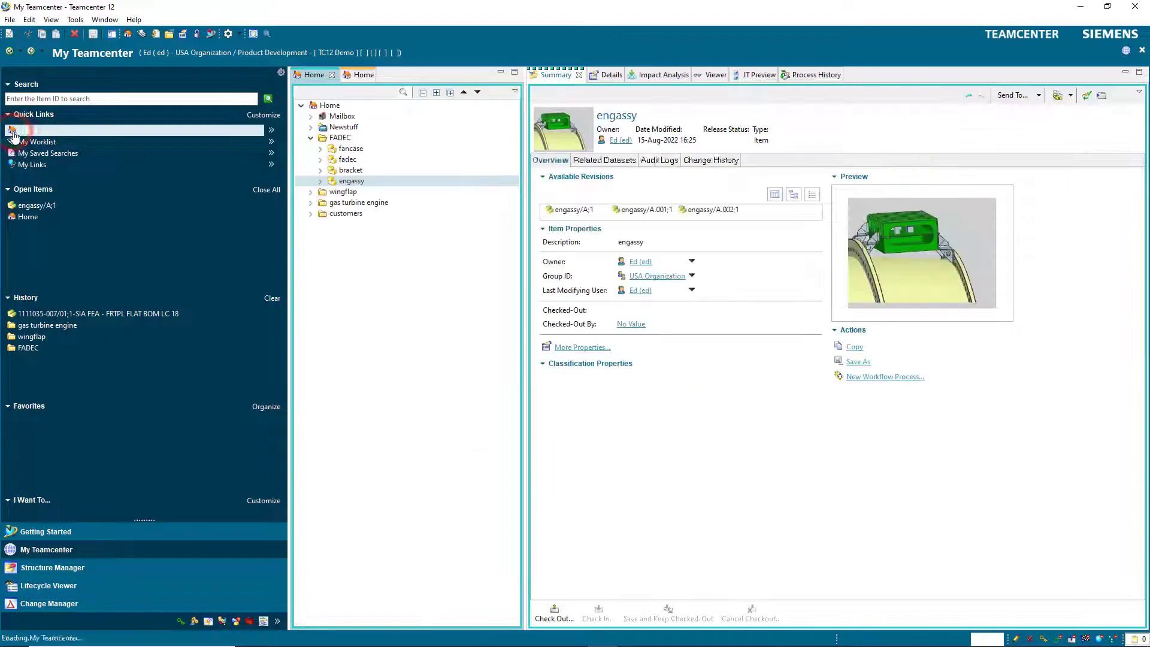
left_click(320, 181)
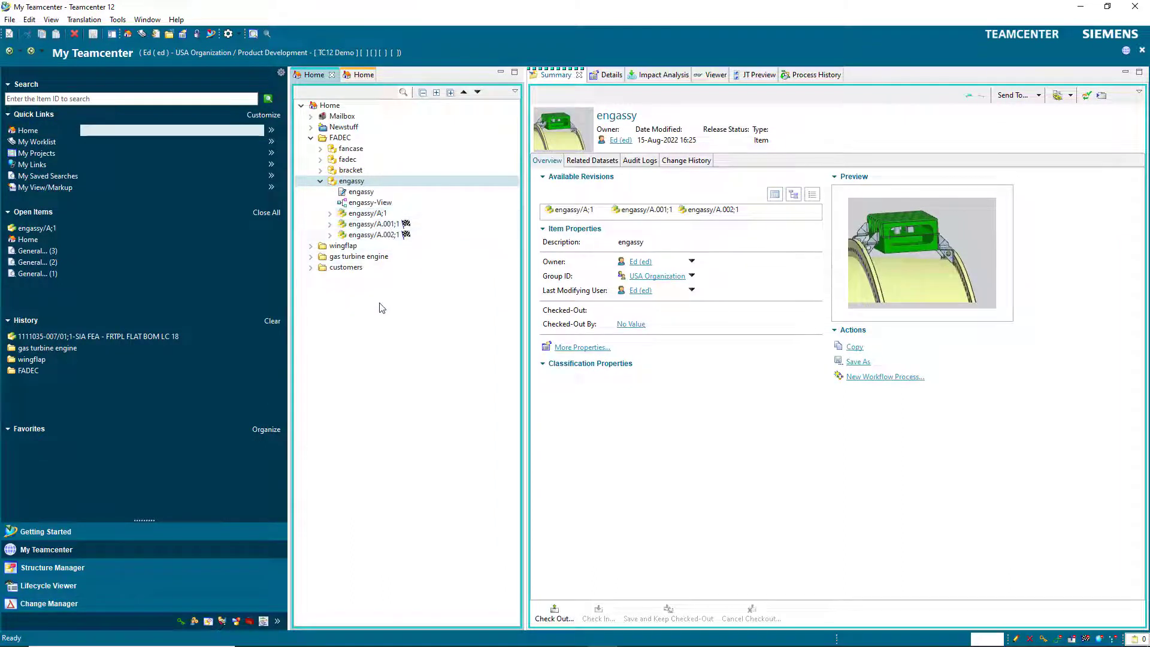
left_click(329, 105)
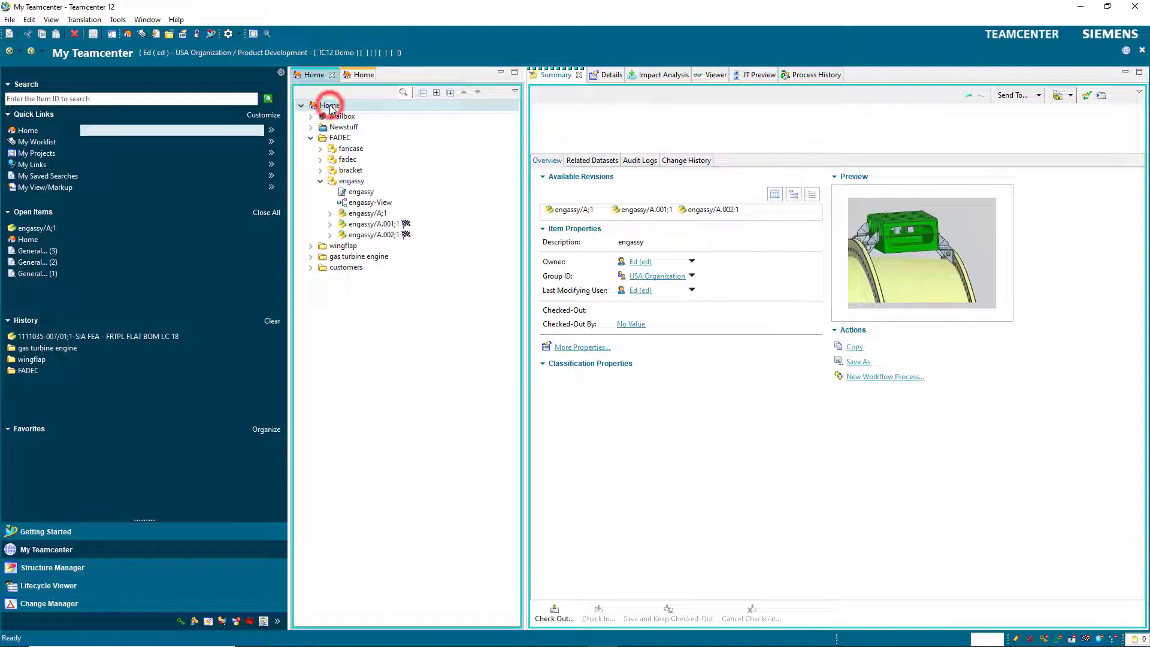
Launch NX and set the Open Part File revision rule to Precise; Working.
left_click(211, 35)
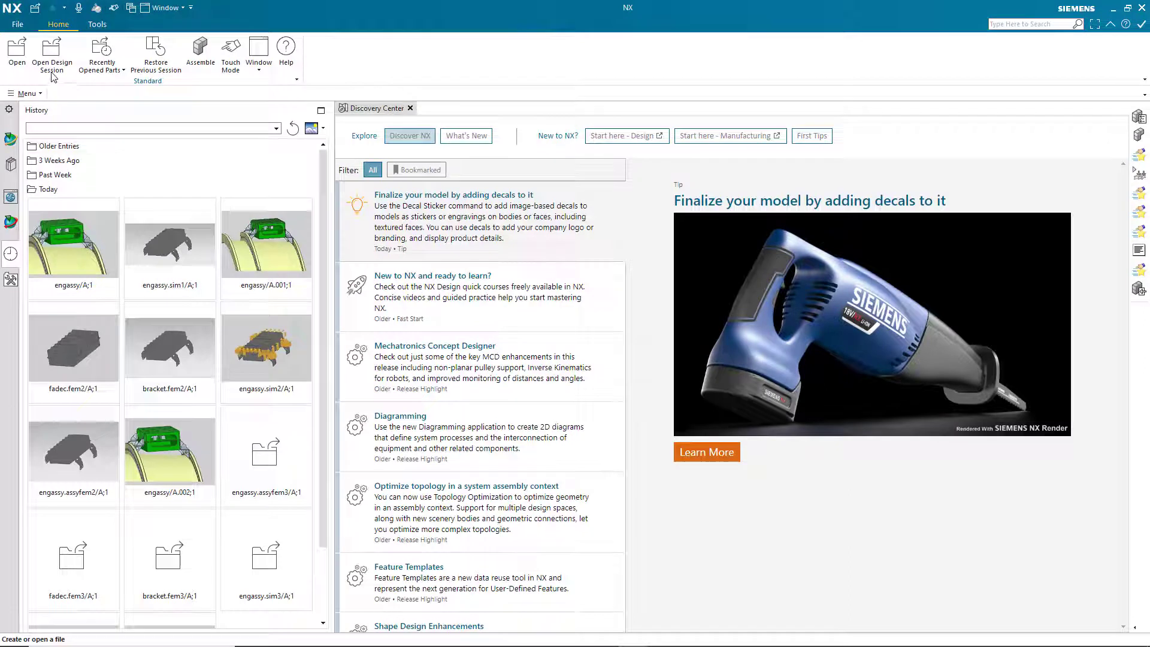
left_click(17, 51)
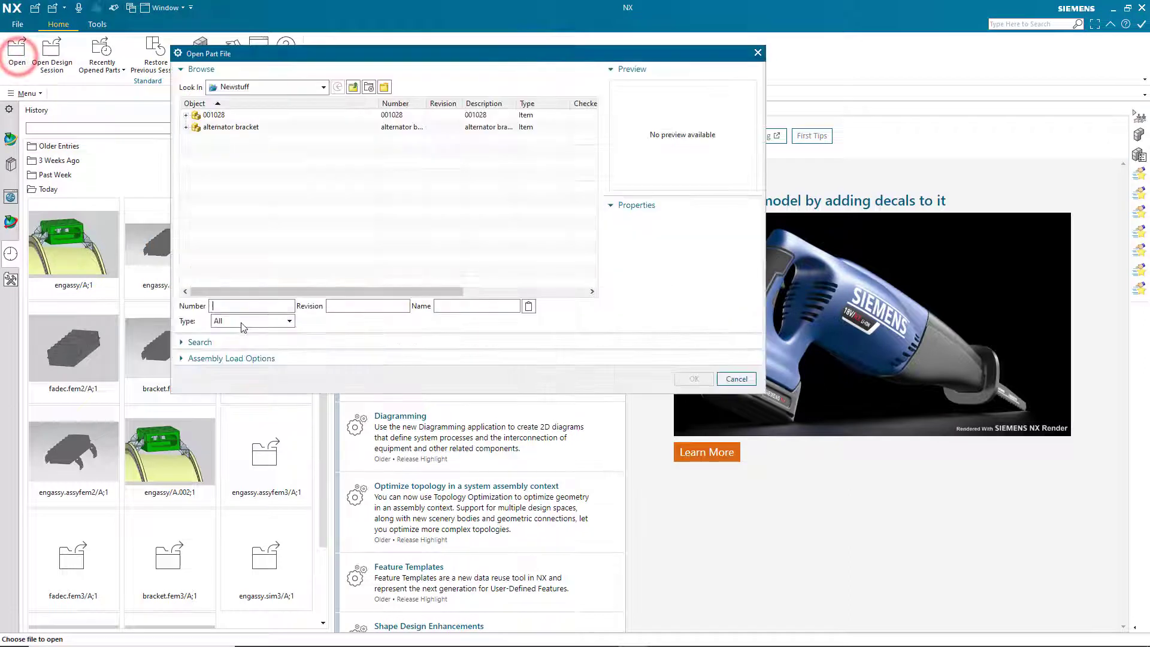
left_click(340, 359)
left_click(362, 377)
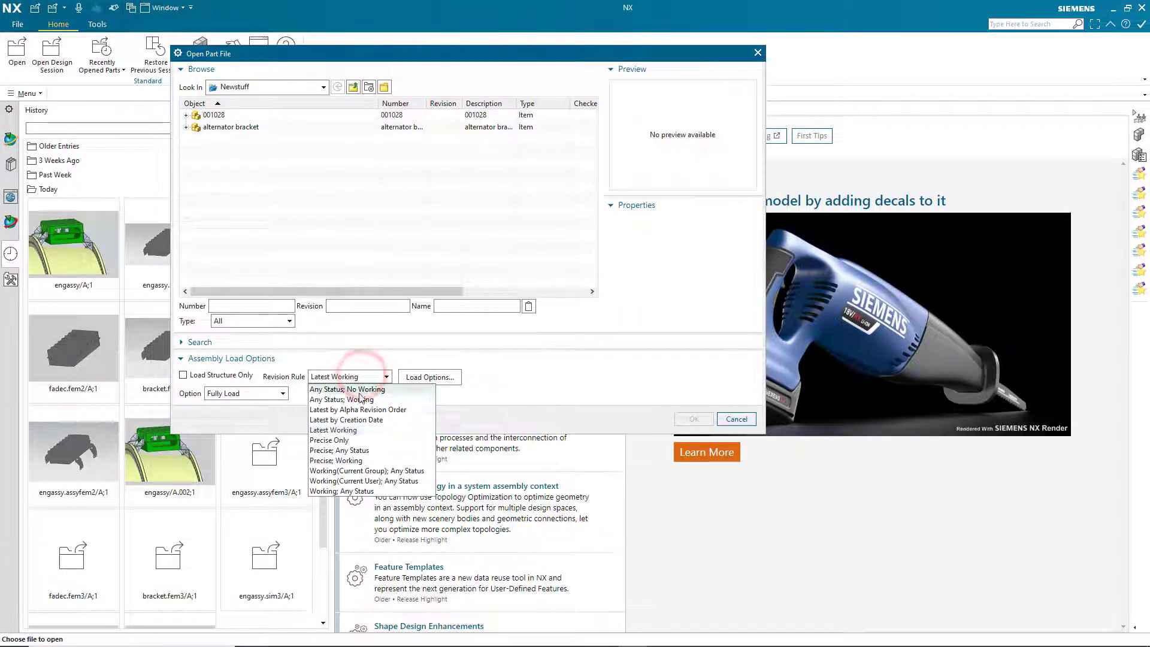
left_click(359, 460)
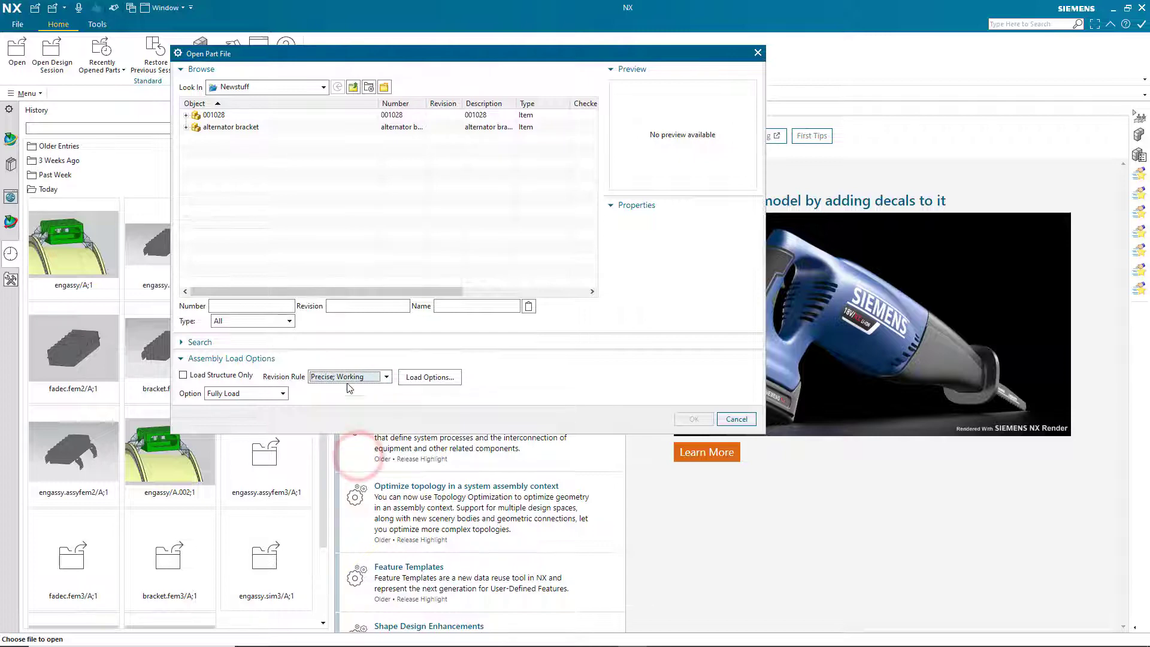
Browse up into the FADEC folder and open the engassy assembly.
left_click(355, 88)
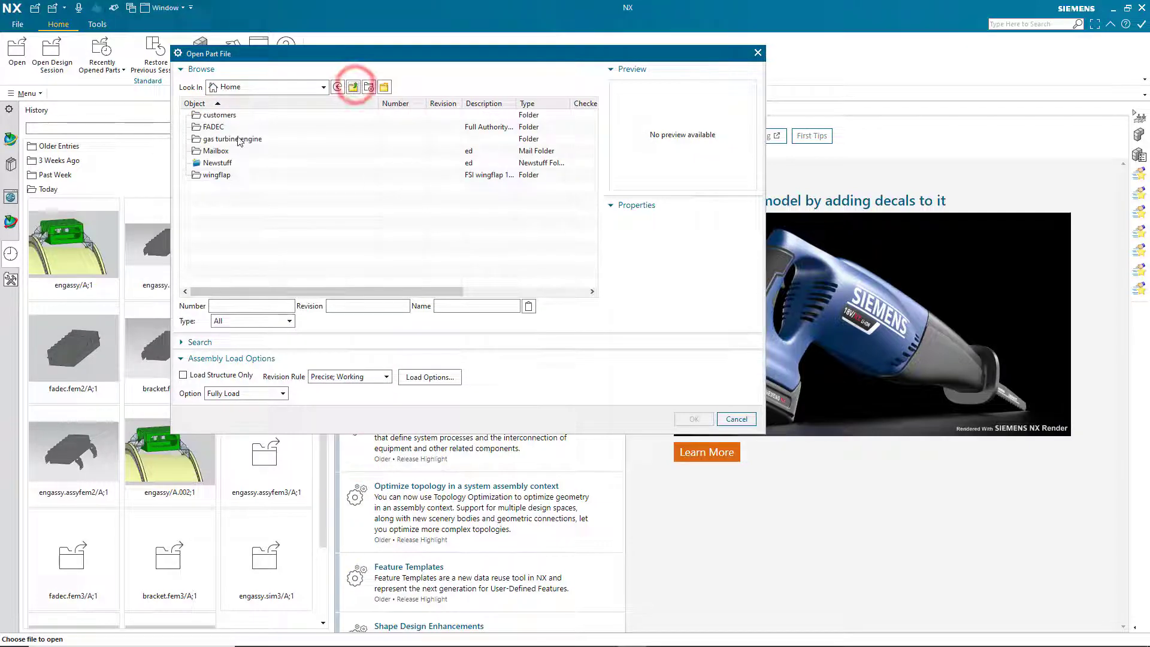
left_click(222, 127)
double_click(222, 127)
left_click(214, 127)
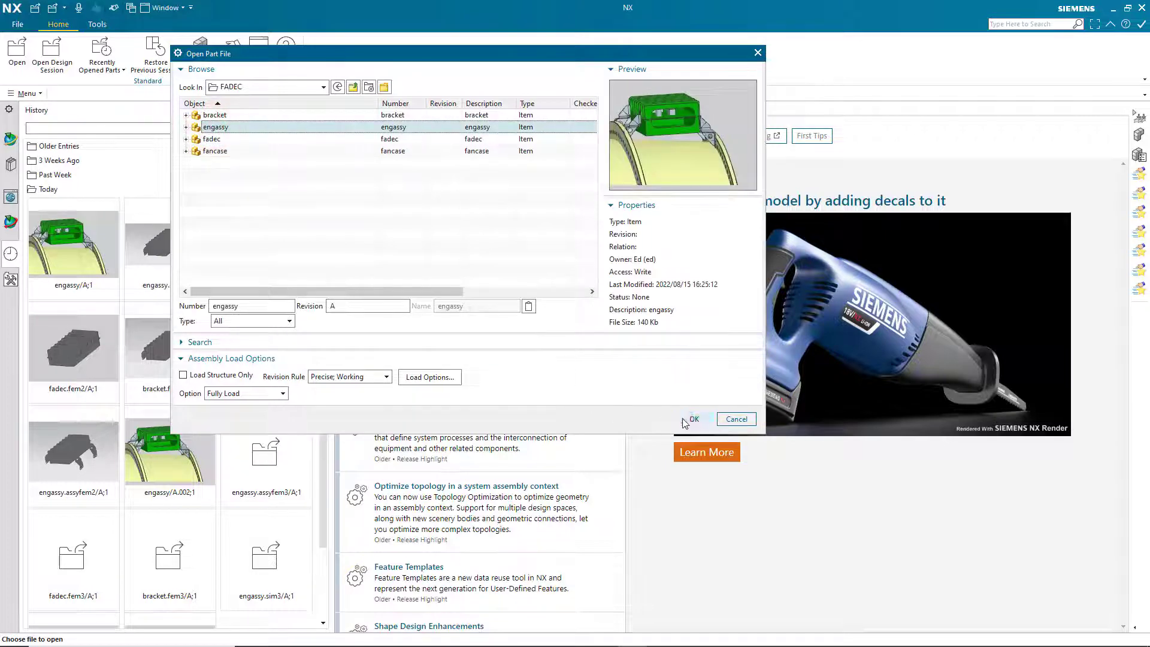
left_click(686, 420)
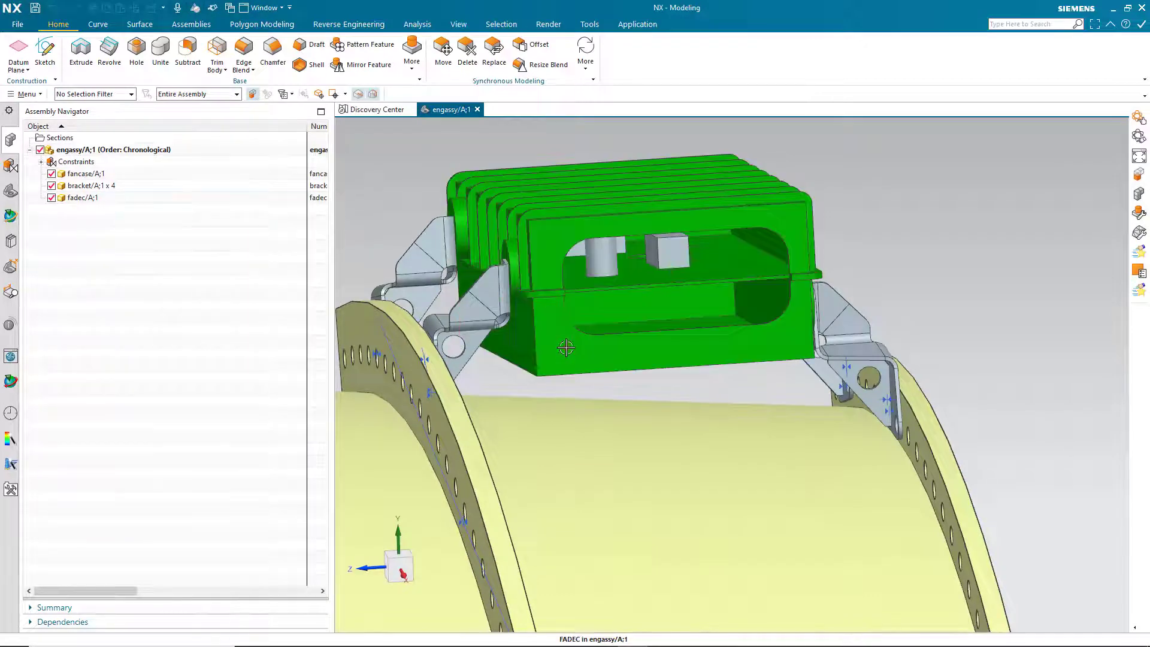
Make fadec the work part, add a 0.75 in through hole on its front face, then restore engassy as work part.
left_click(552, 344)
left_click(607, 327)
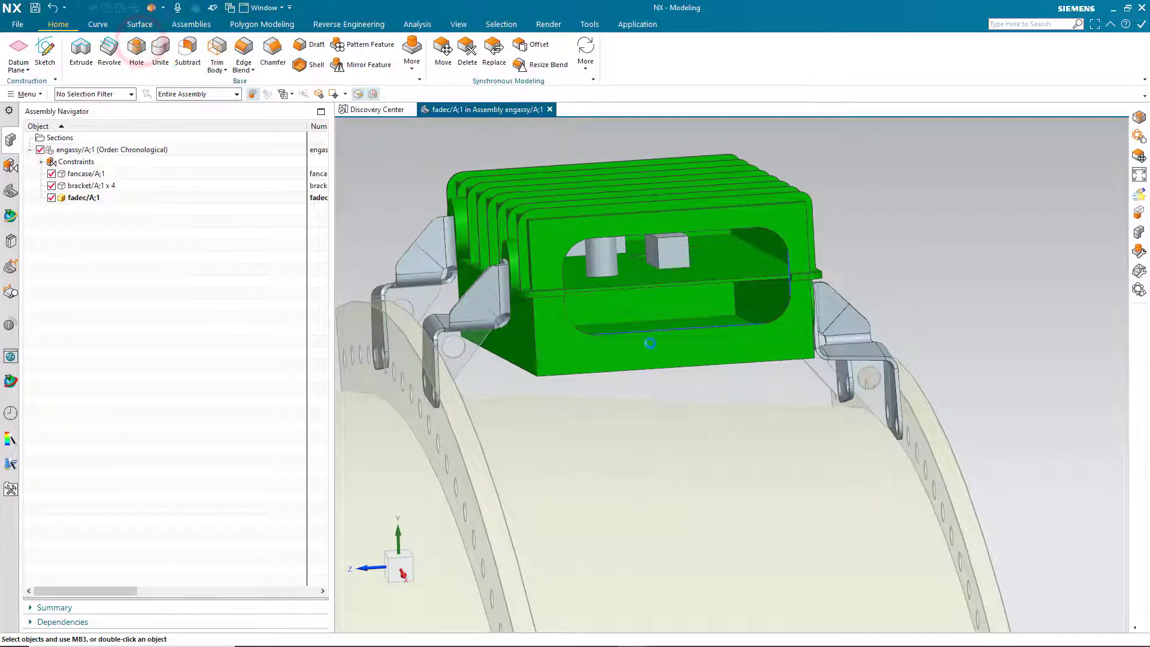
key("h")
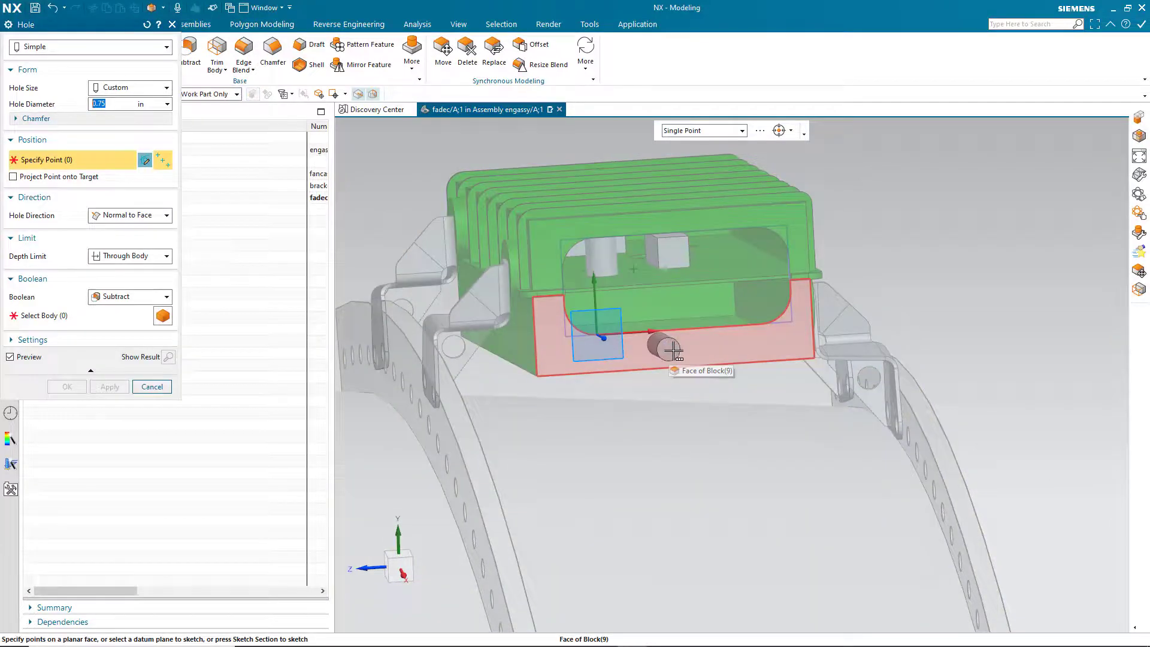
left_click(674, 351)
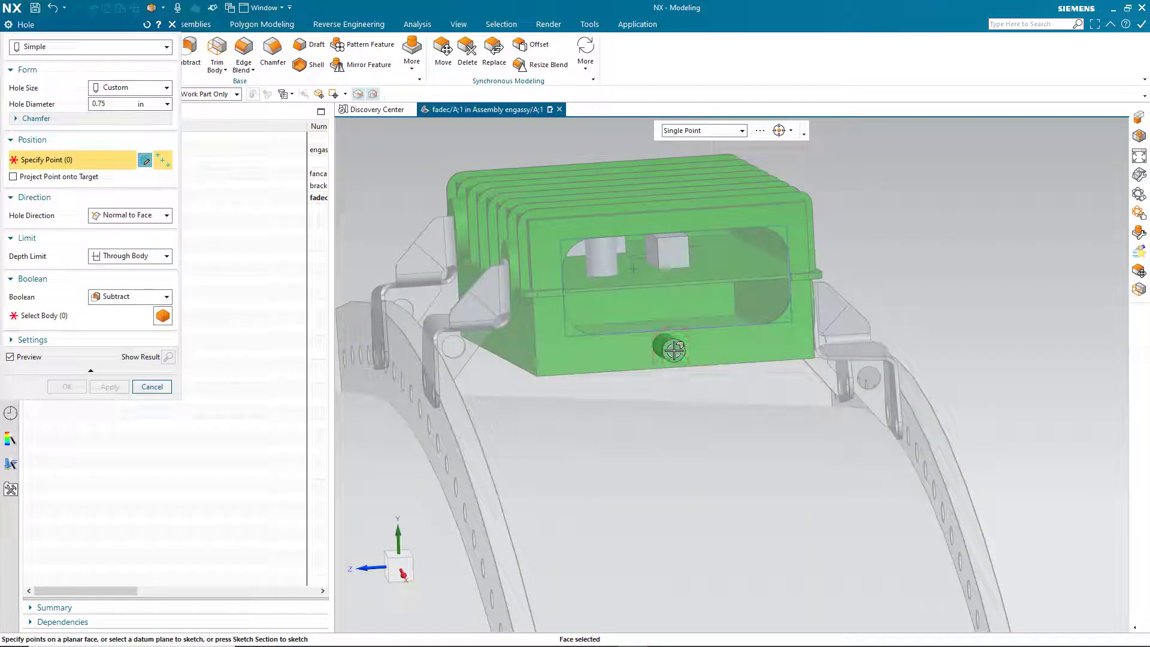
scroll(674, 351, "up", 5)
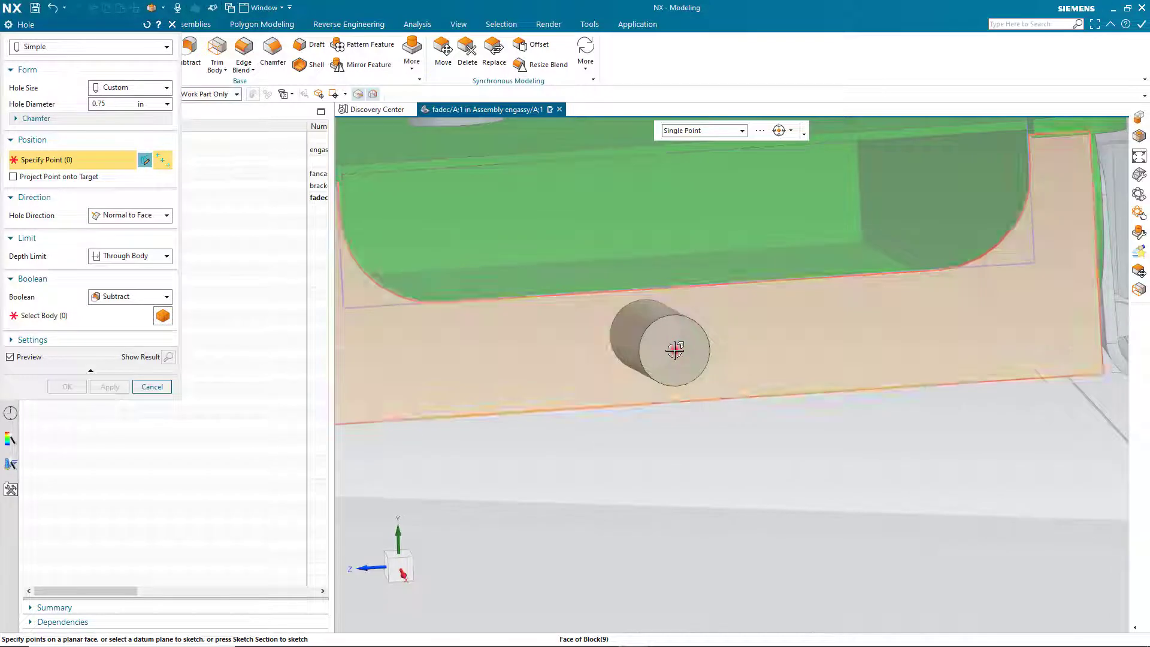
left_click(675, 351)
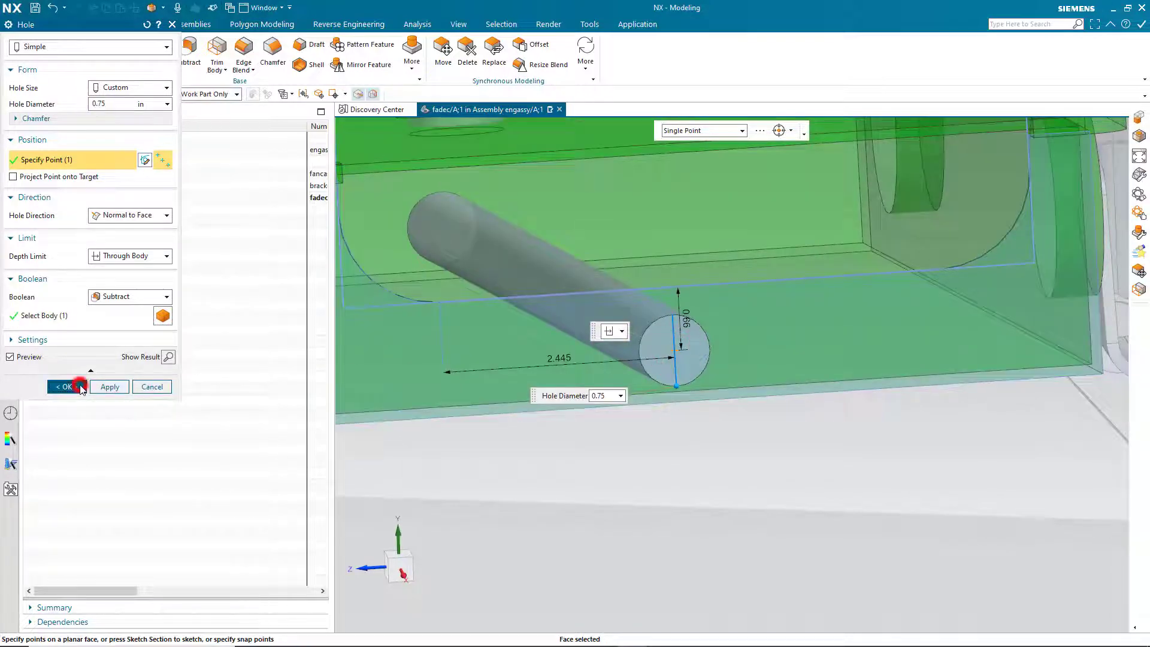
left_click(81, 388)
scroll(659, 419, "down", 5)
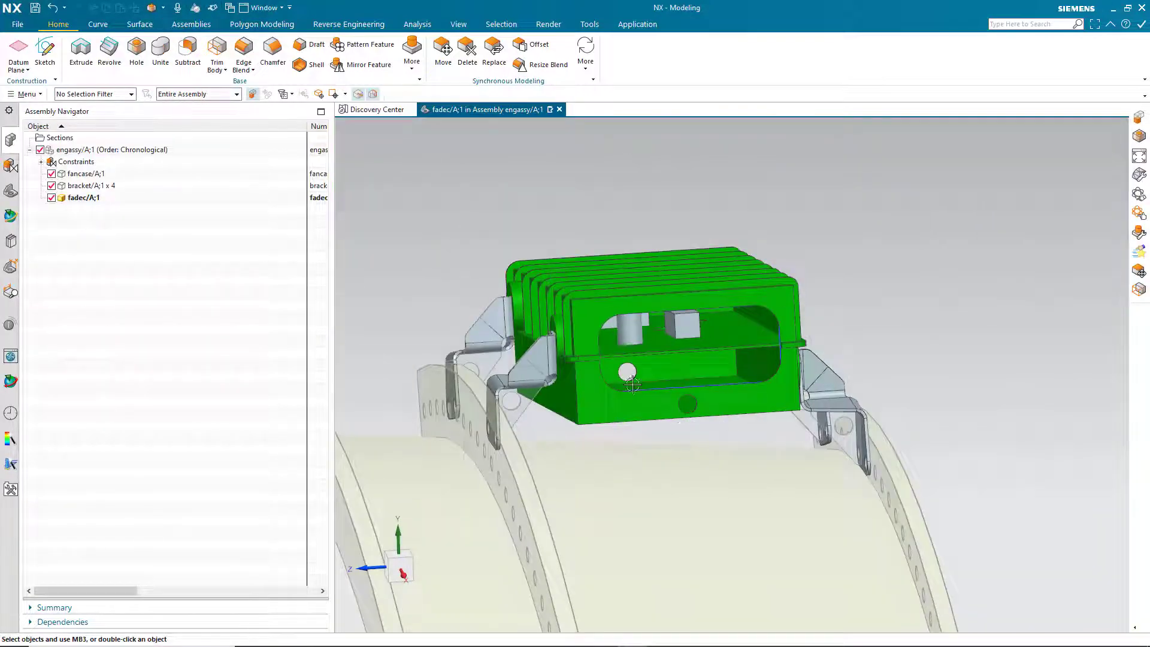
double_click(82, 149)
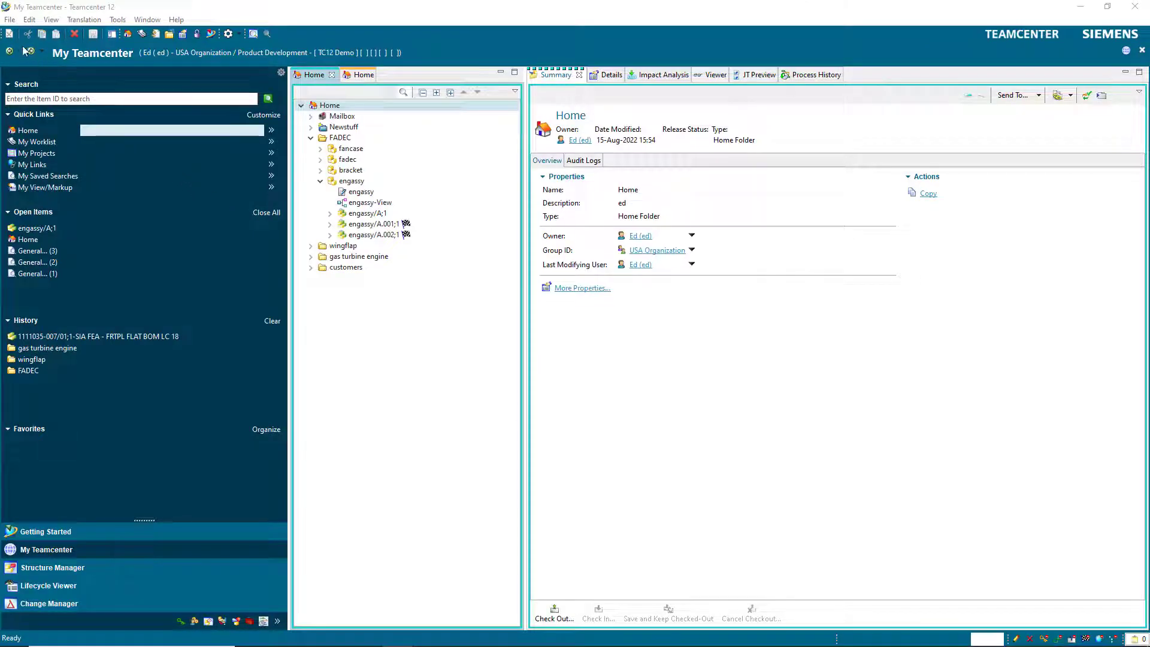
Exit Teamcenter via File > Exit and confirm.
left_click(10, 19)
left_click(27, 256)
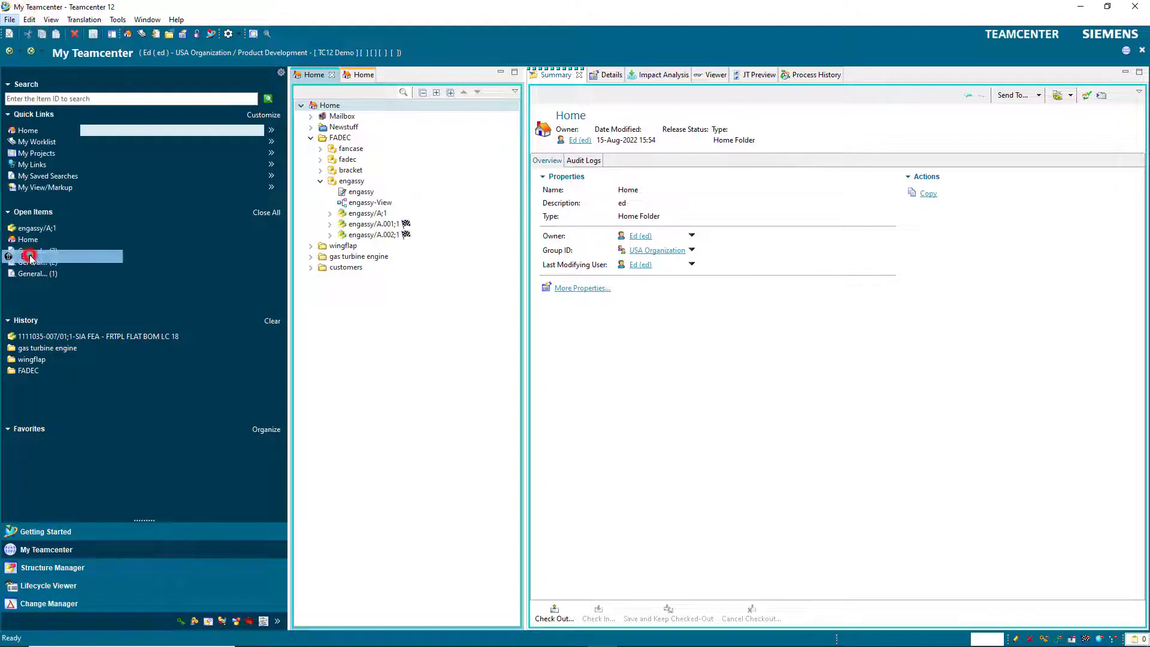
left_click(545, 335)
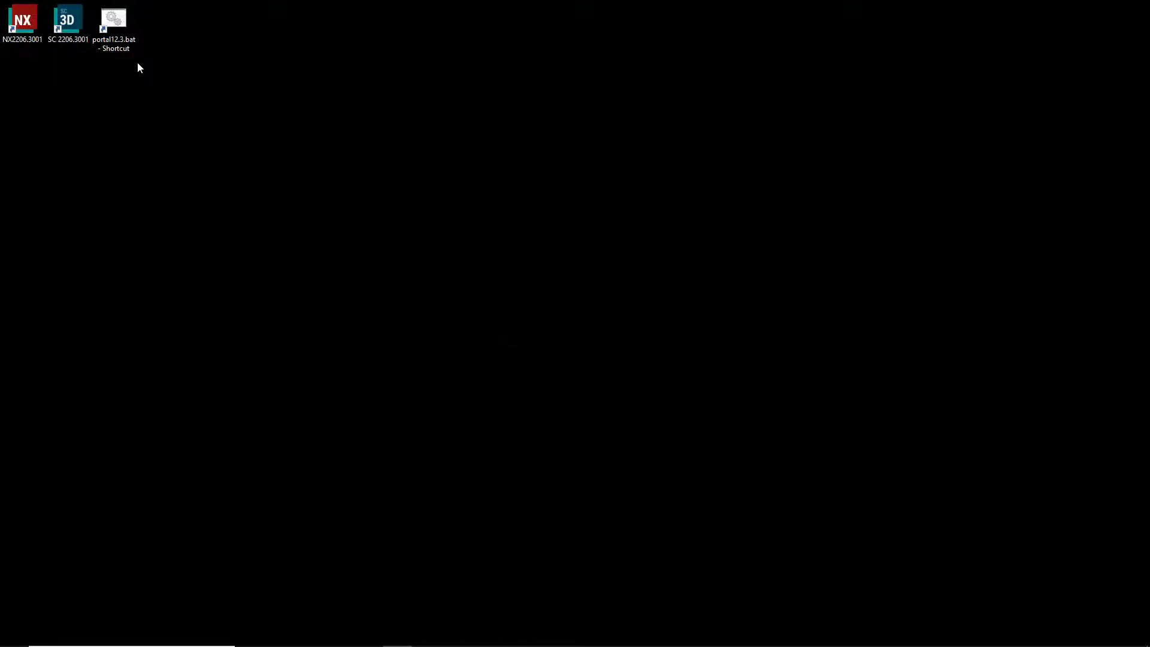
Relaunch portal12.3.bat, log in as the other user, and start NX.
double_click(123, 38)
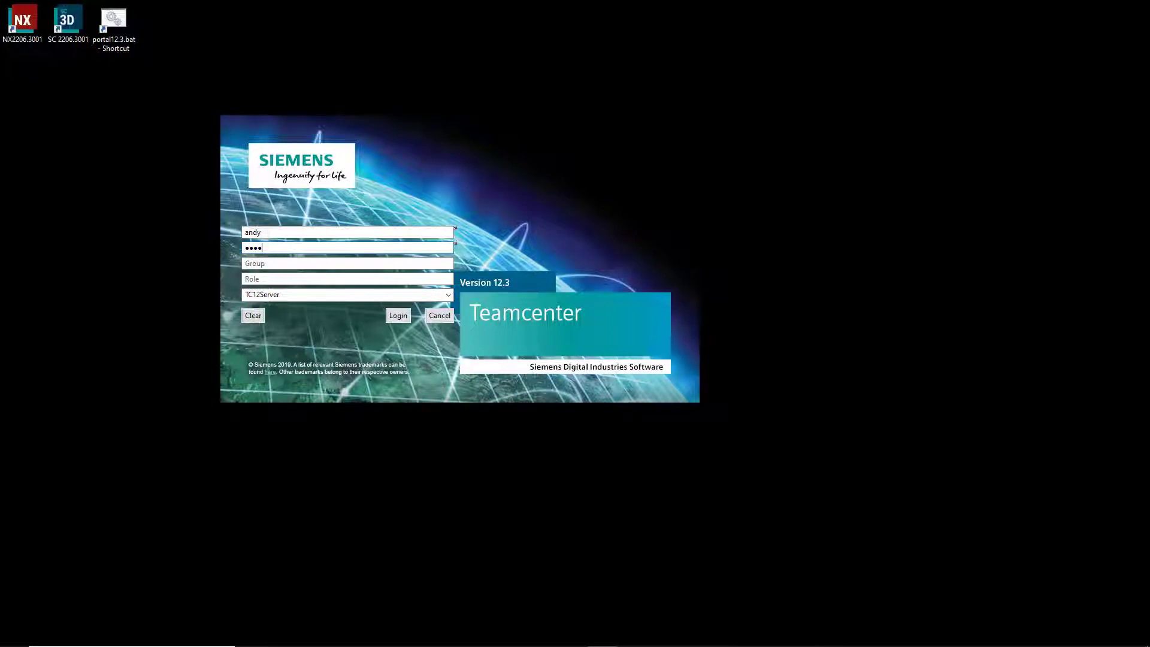
key("Return")
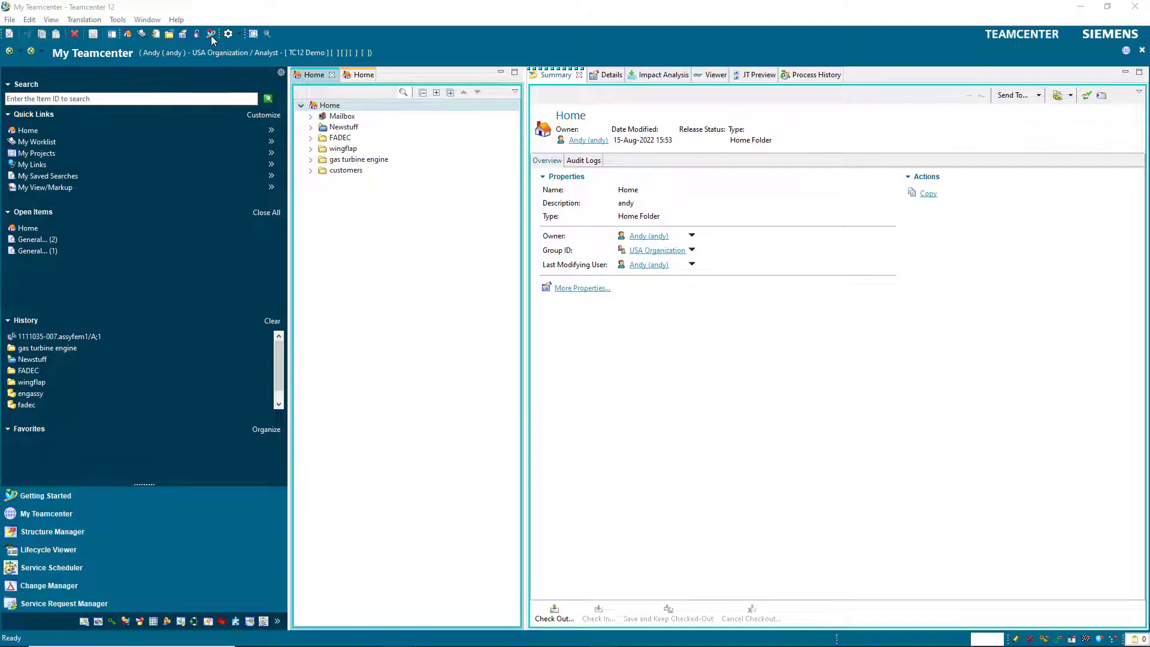
left_click(211, 34)
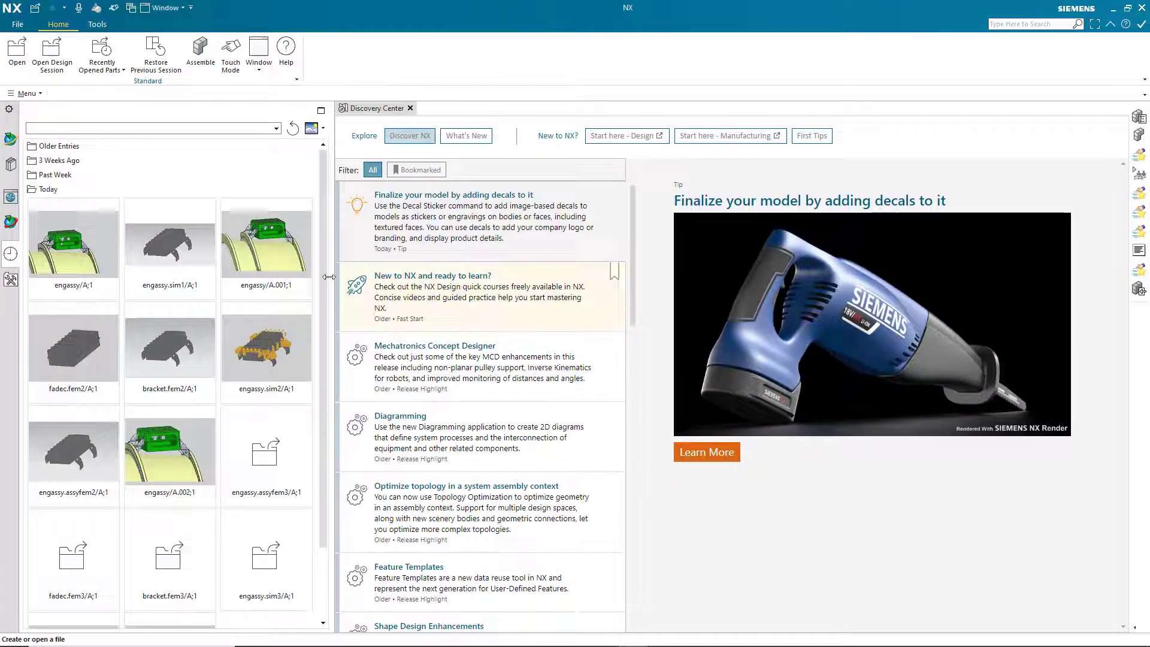
In Open Part File, set the assembly revision rule to Precise; Working.
left_click(17, 51)
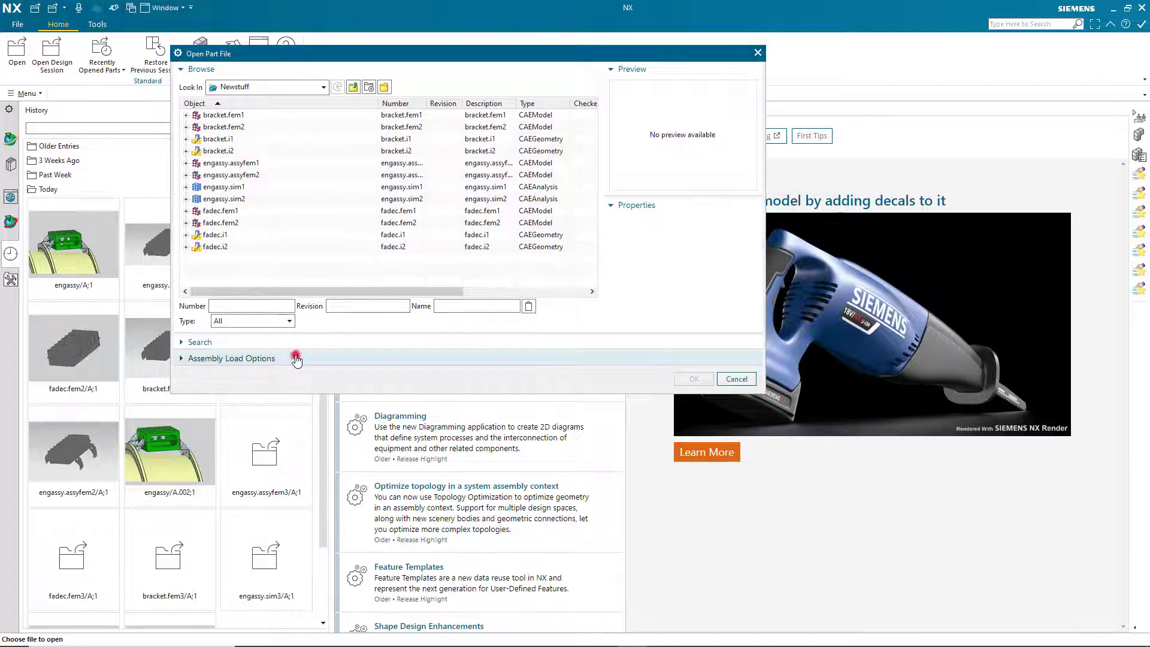
left_click(297, 354)
left_click(337, 376)
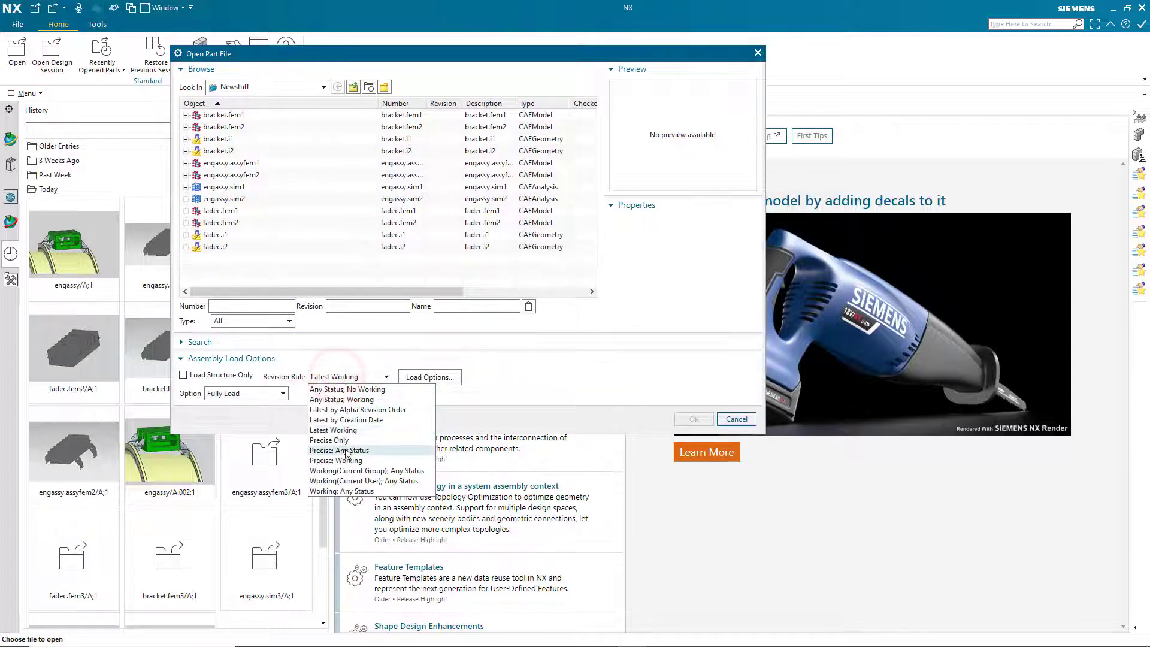
left_click(346, 458)
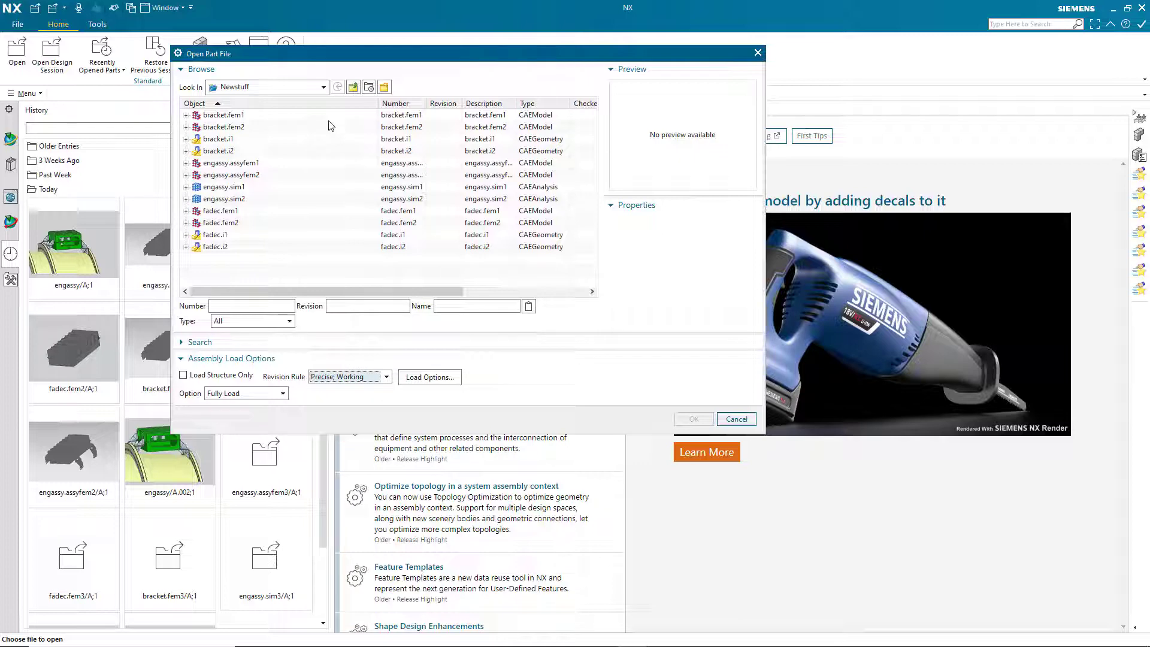
Browse up into the FADEC folder and open the engassy assembly.
left_click(354, 88)
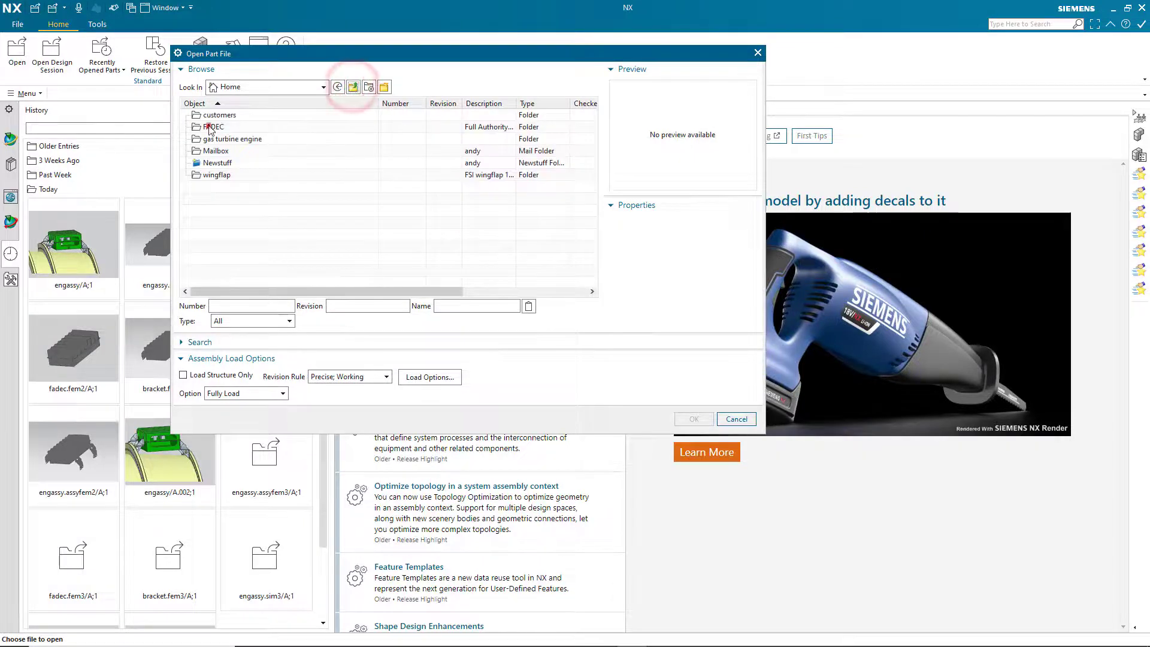
double_click(212, 127)
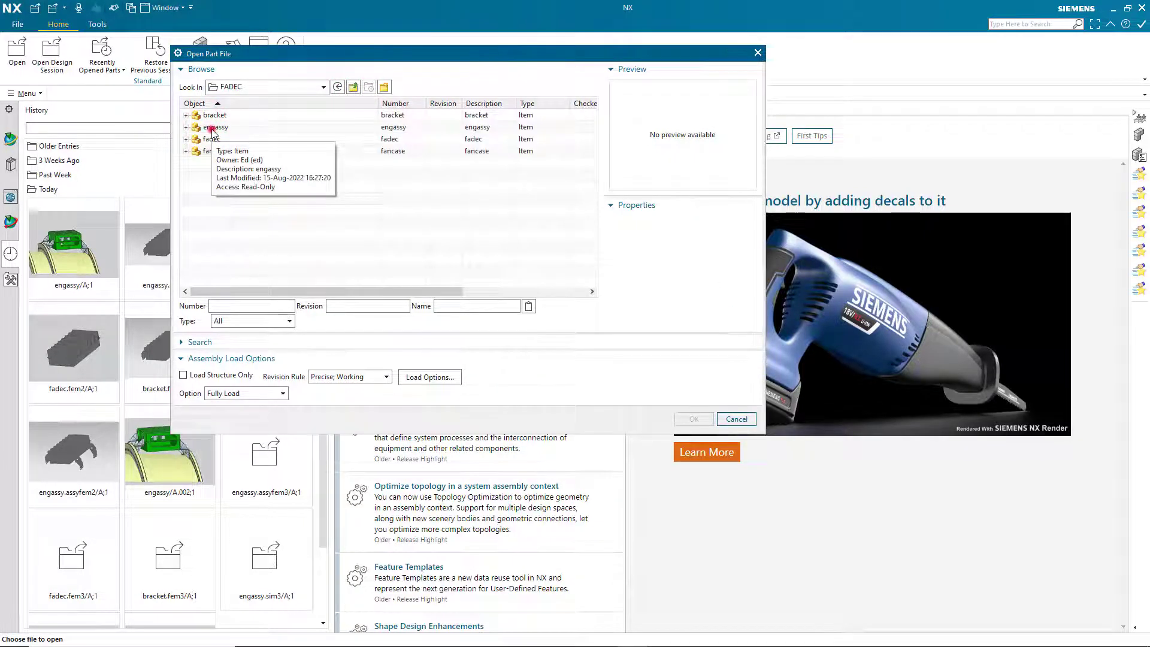
left_click(213, 129)
left_click(693, 419)
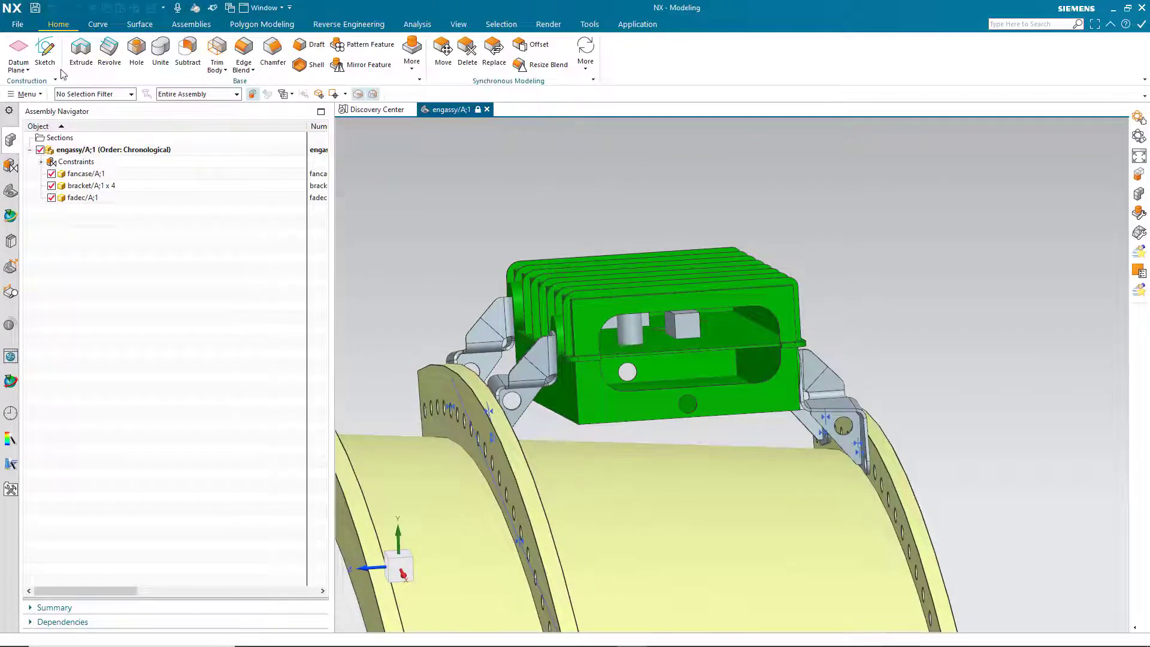
Open engassy.sim2 from the Newstuff folder one level up.
left_click(17, 24)
left_click(31, 64)
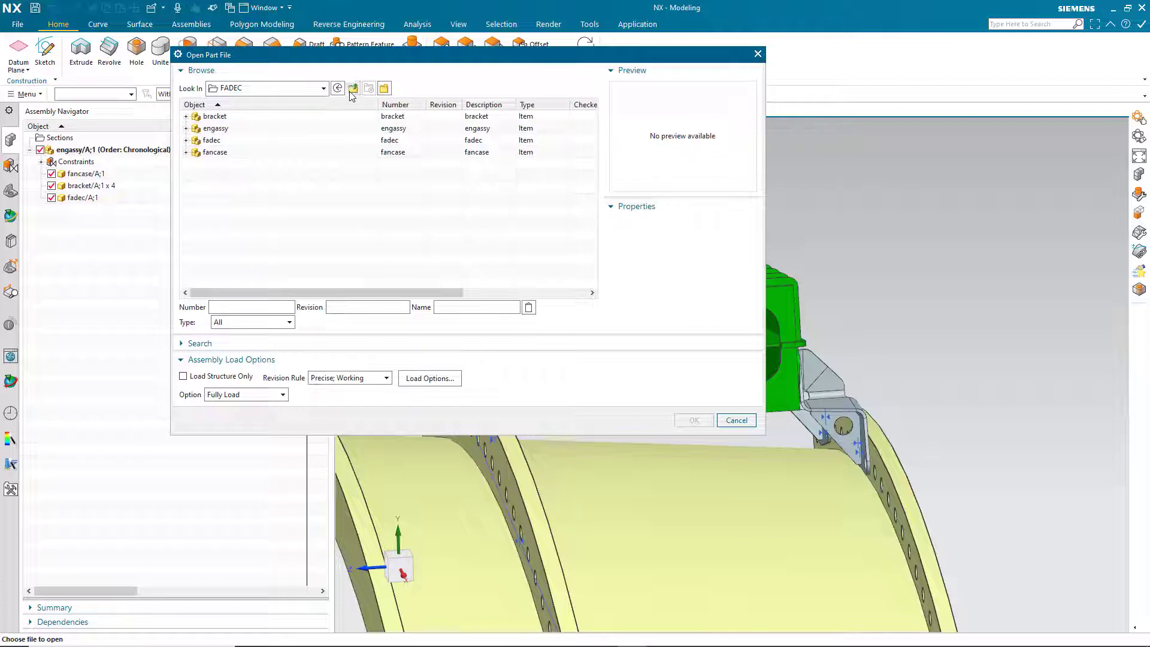
left_click(353, 89)
double_click(217, 161)
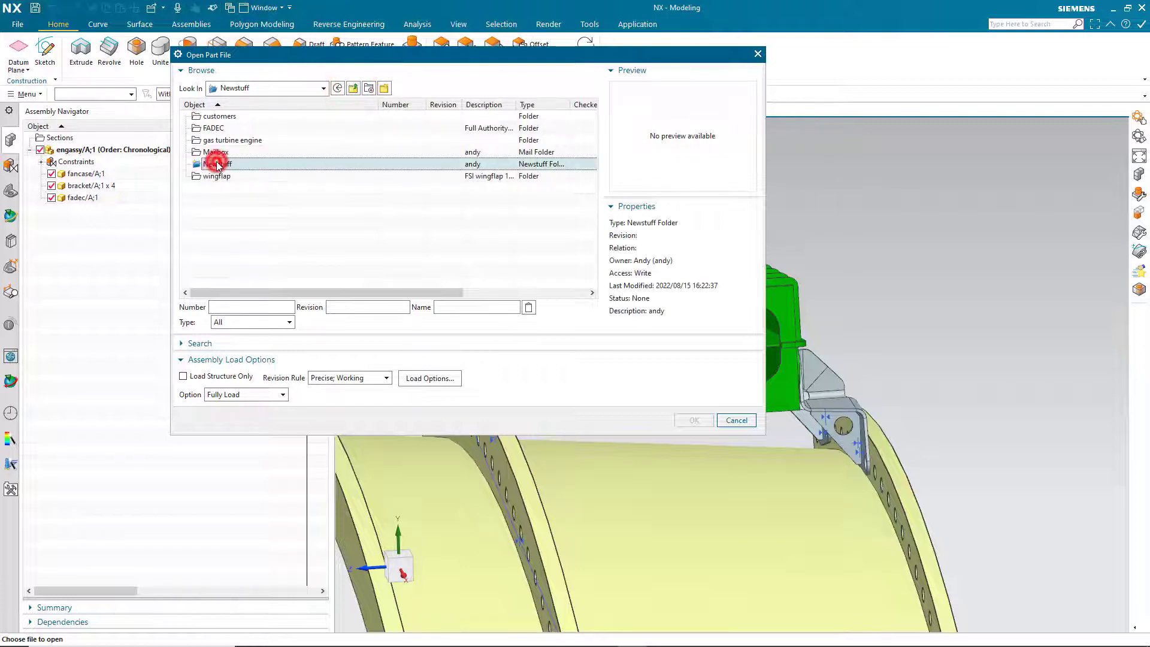
left_click(234, 201)
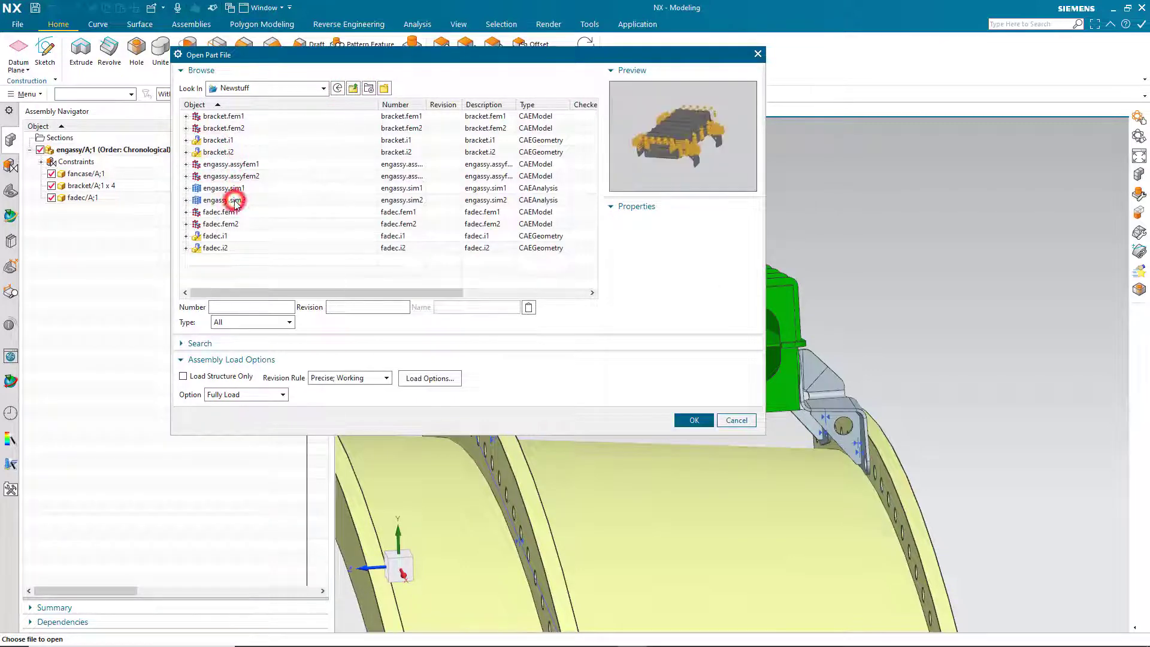
left_click(694, 421)
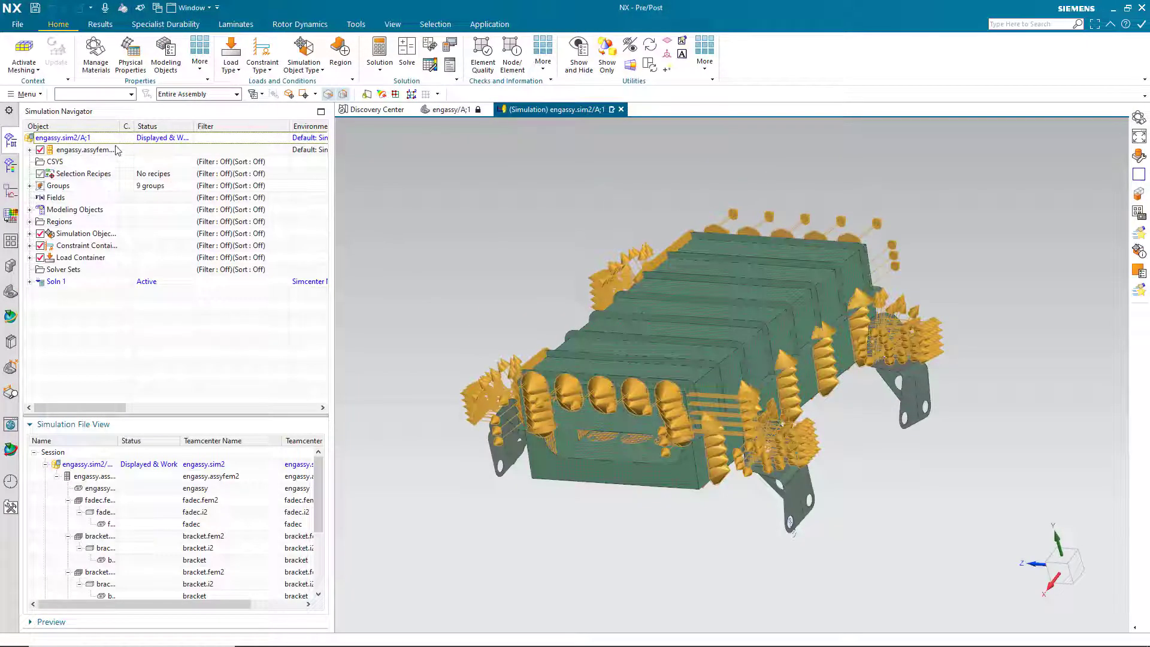
Expand the fadec and bracket FEM2 and i2 nodes, then display engassy.assyfem2 as work part.
left_click(30, 151)
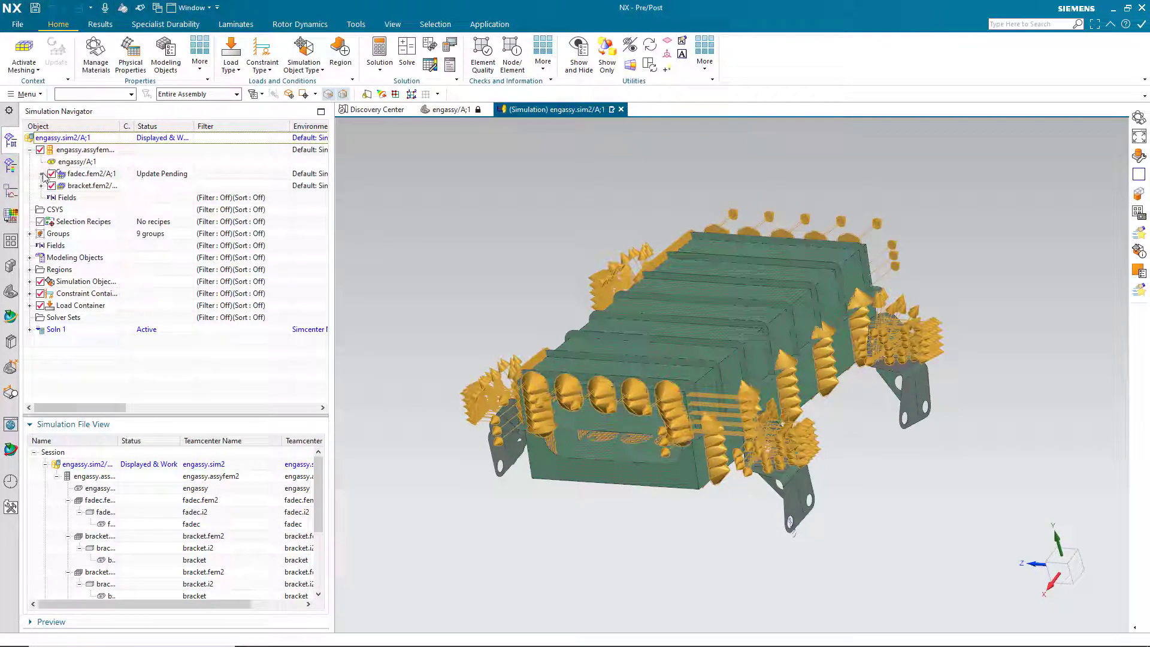
left_click(42, 174)
left_click(53, 186)
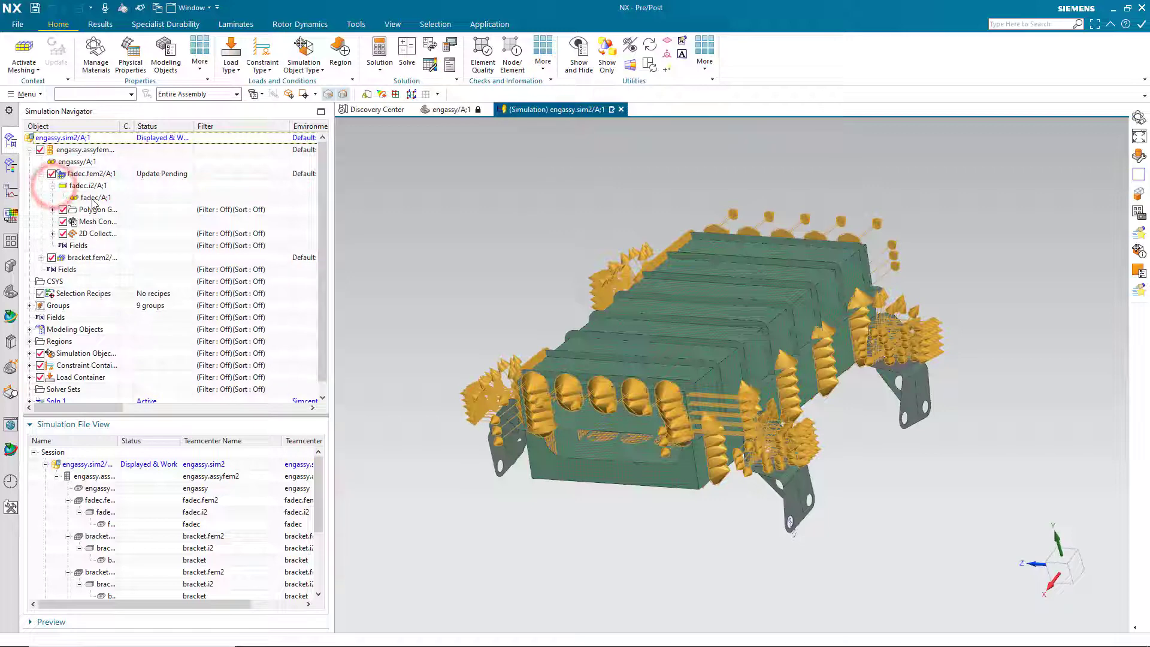
left_click(41, 258)
left_click(53, 270)
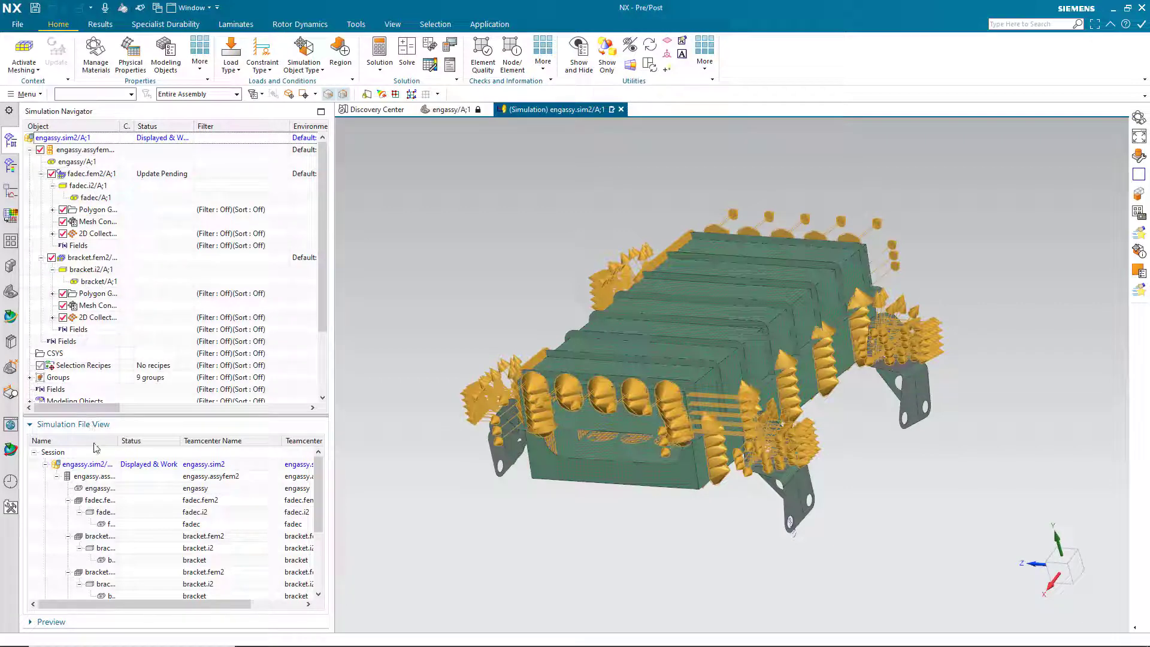
left_click_drag(118, 441, 146, 441)
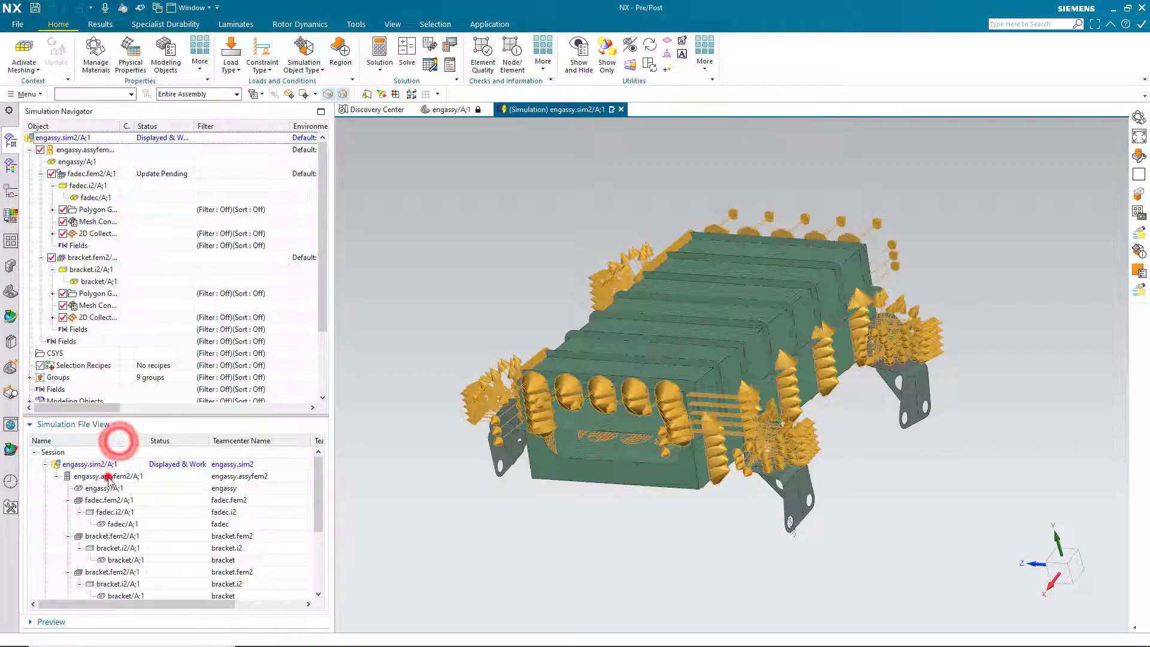
double_click(106, 477)
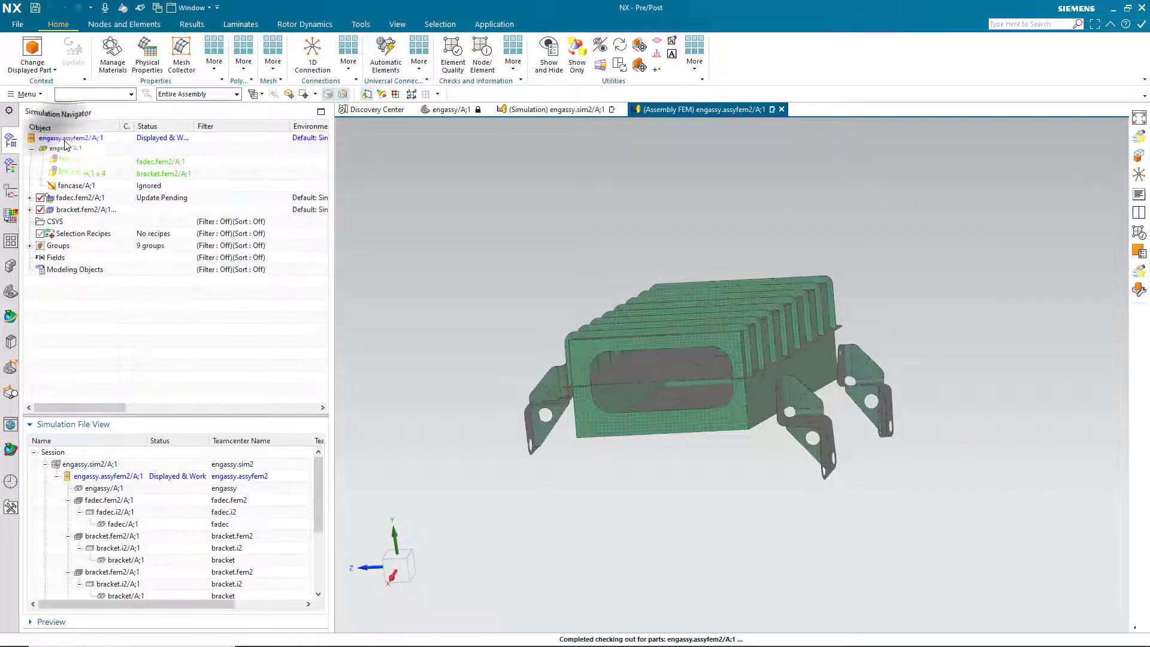
Run Component Update on engassy.assyfem2's update-pending components via Assembly Checks, then bring up the save options.
right_click(66, 140)
left_click(114, 378)
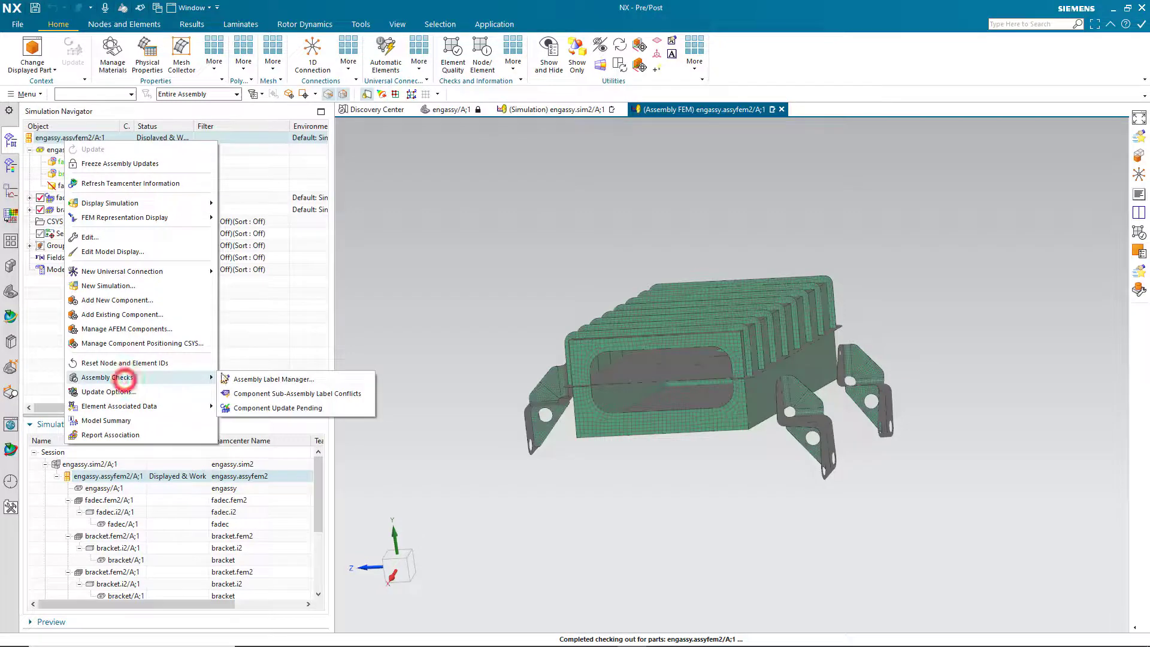
left_click(256, 409)
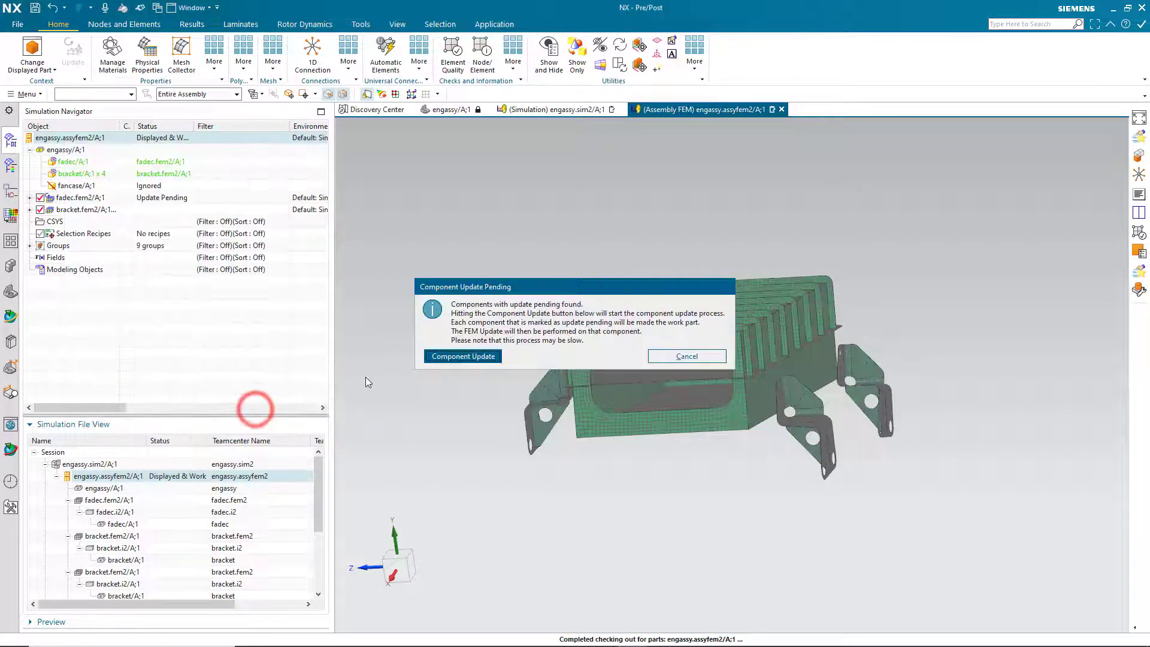
left_click(462, 354)
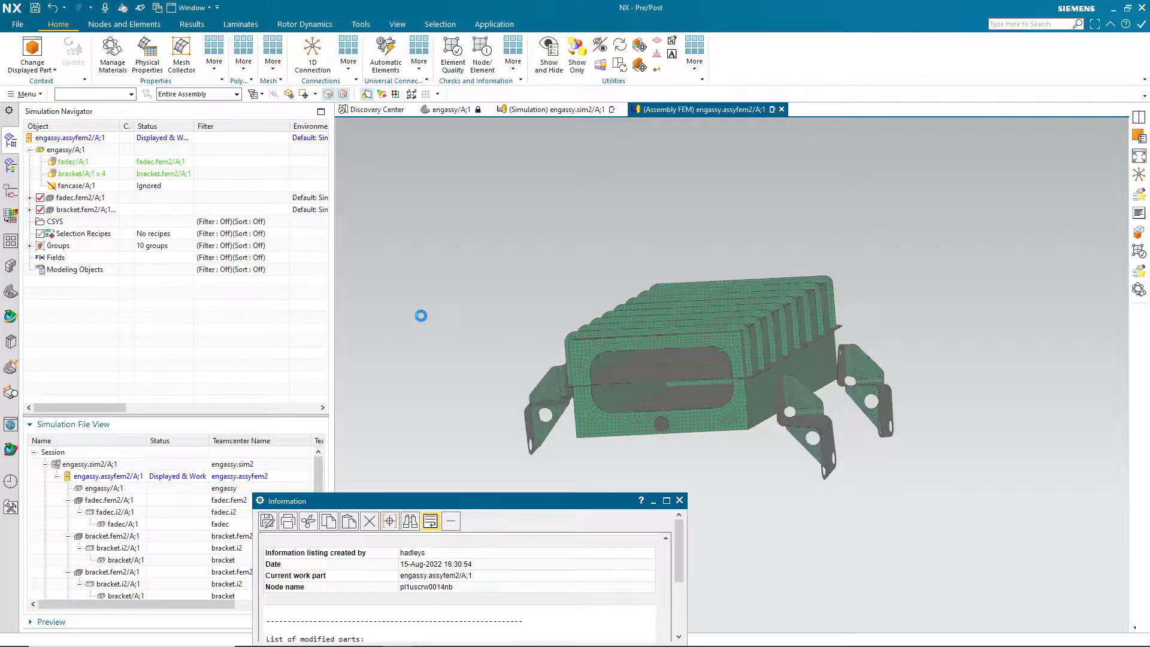
left_click(18, 24)
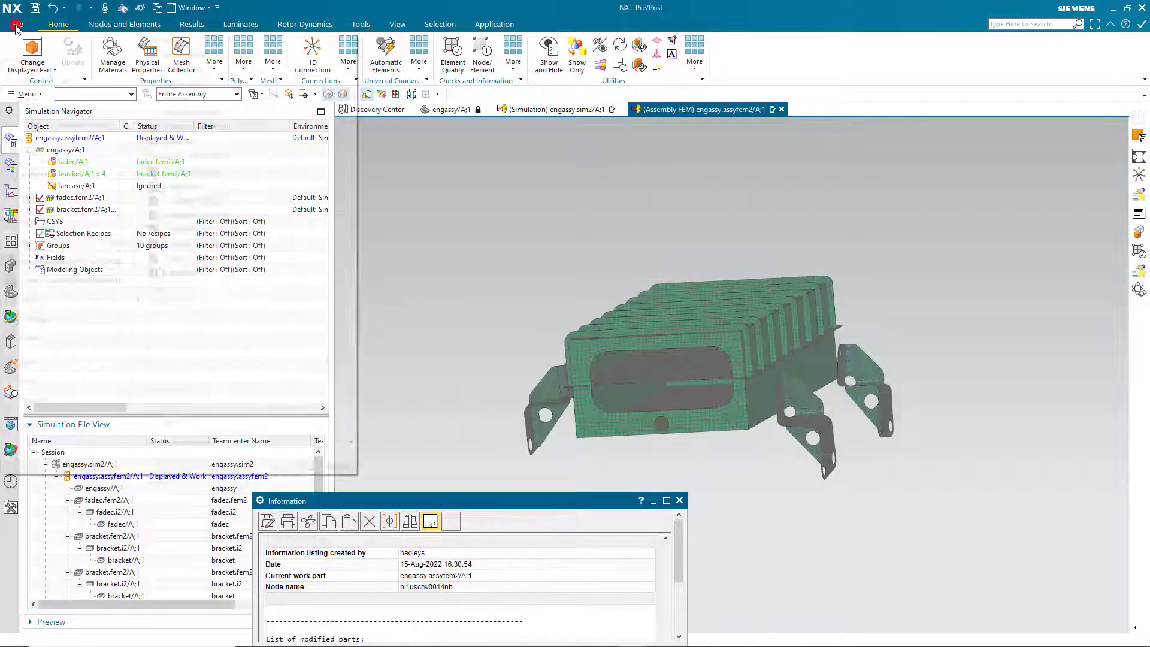
left_click(60, 147)
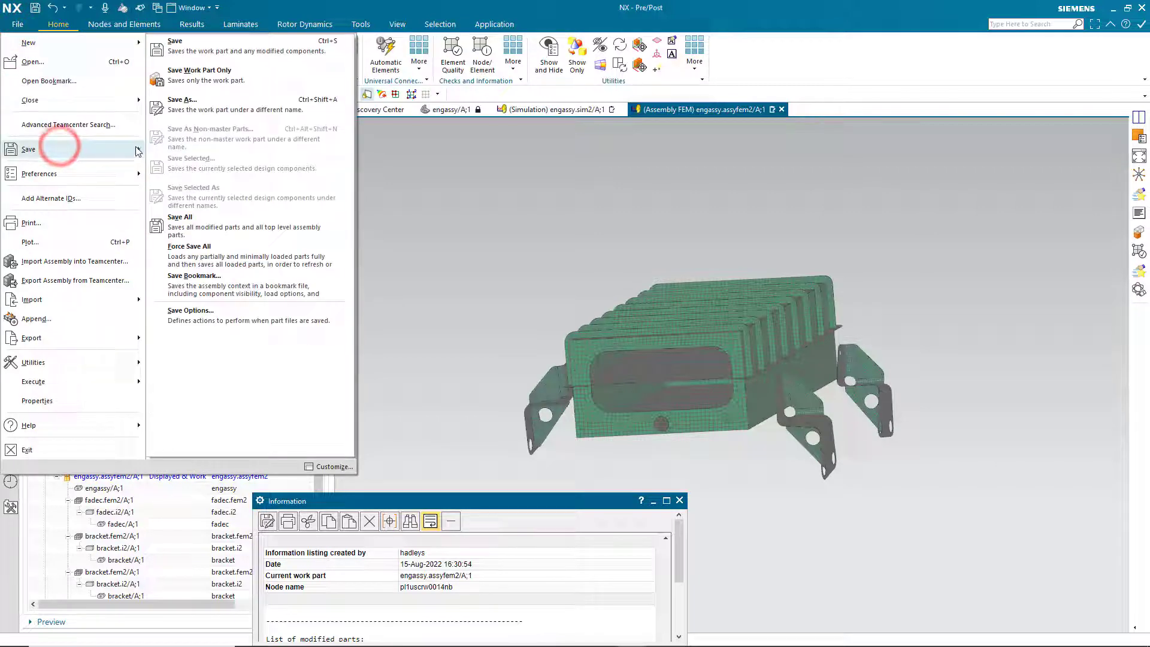
Select bracket, fadec and engassy.assyfem2 parts in Save Parts As, then cancel without saving.
left_click(189, 107)
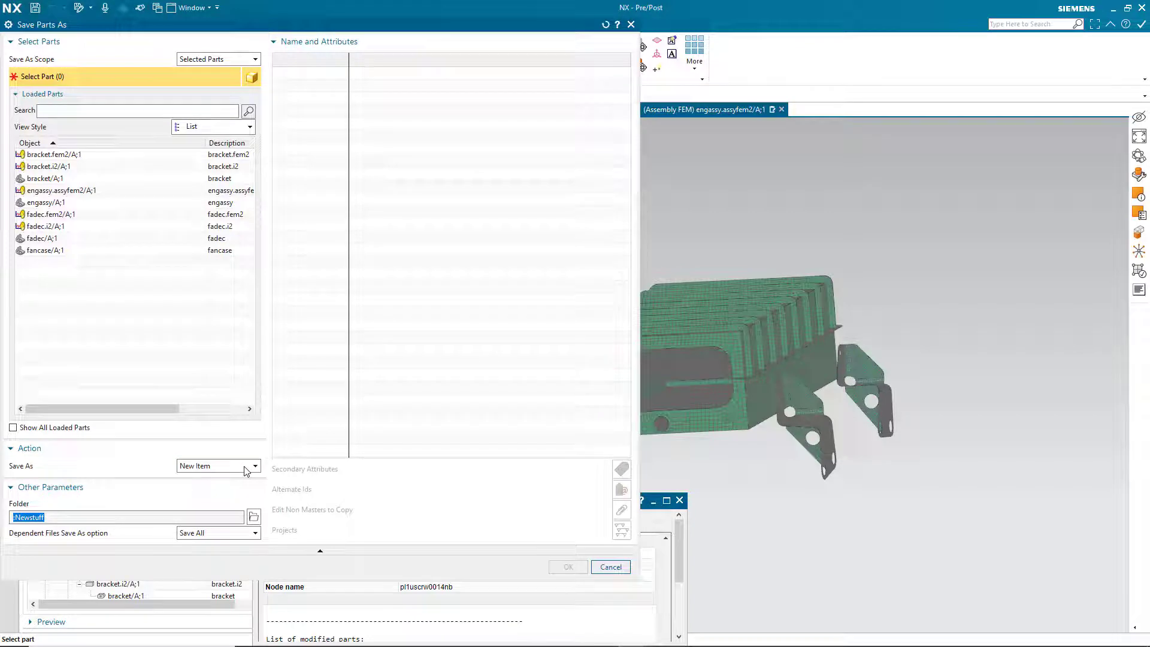
left_click(71, 156)
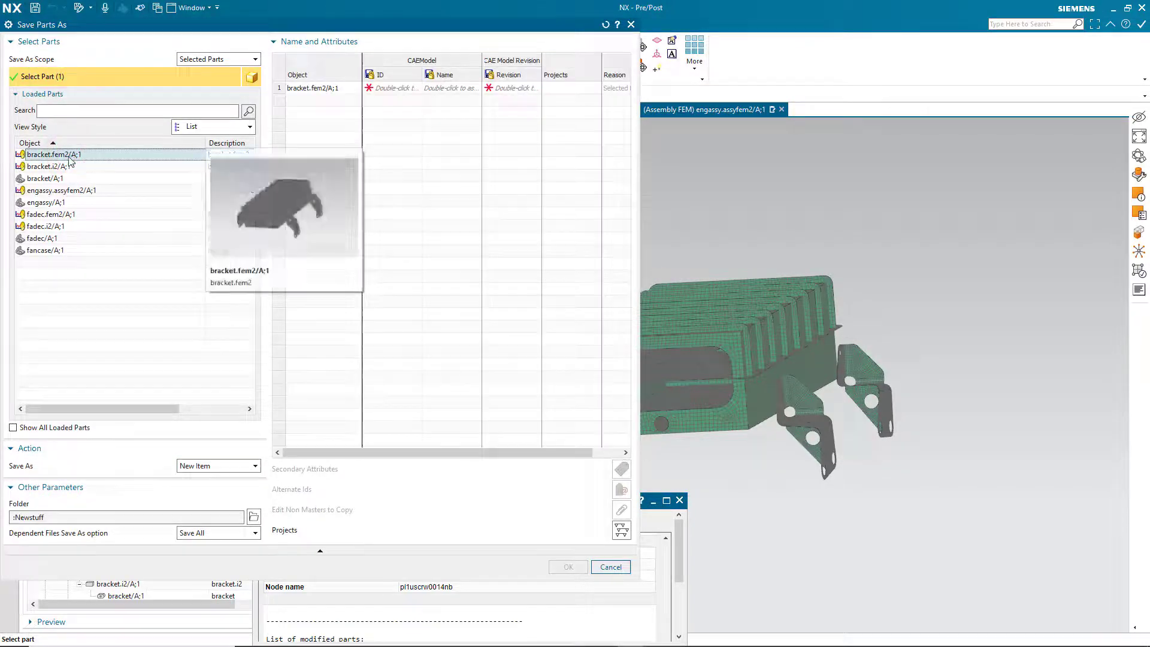
left_click(69, 166, "ctrl")
left_click(59, 190, "ctrl")
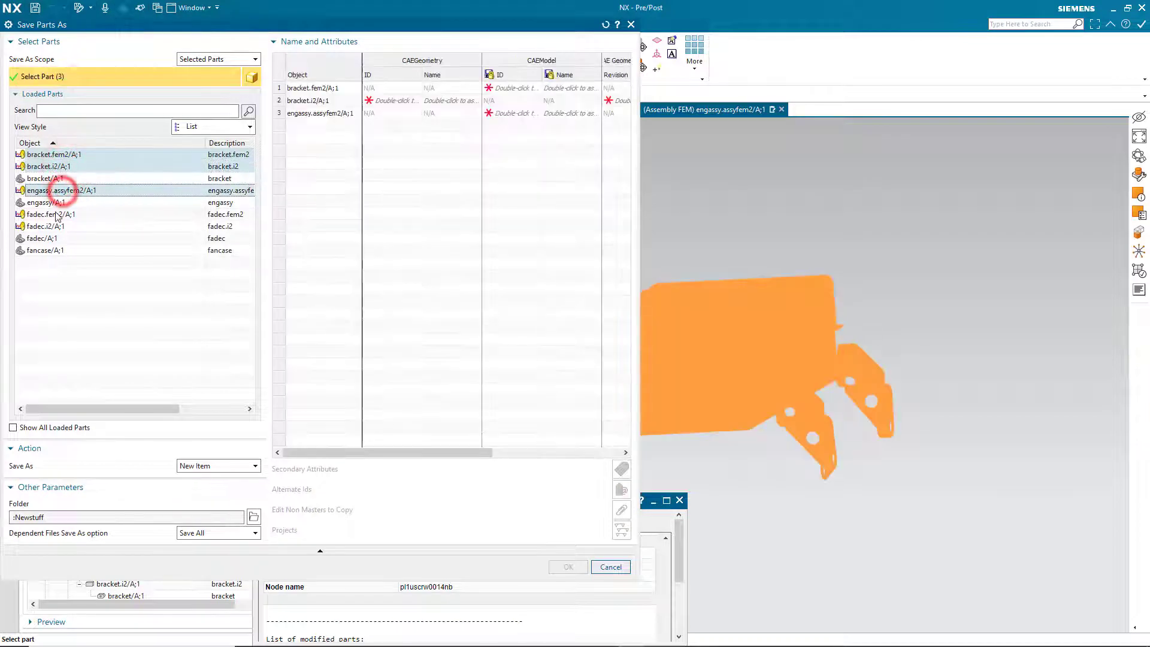
left_click(57, 215, "ctrl")
left_click(52, 227, "ctrl")
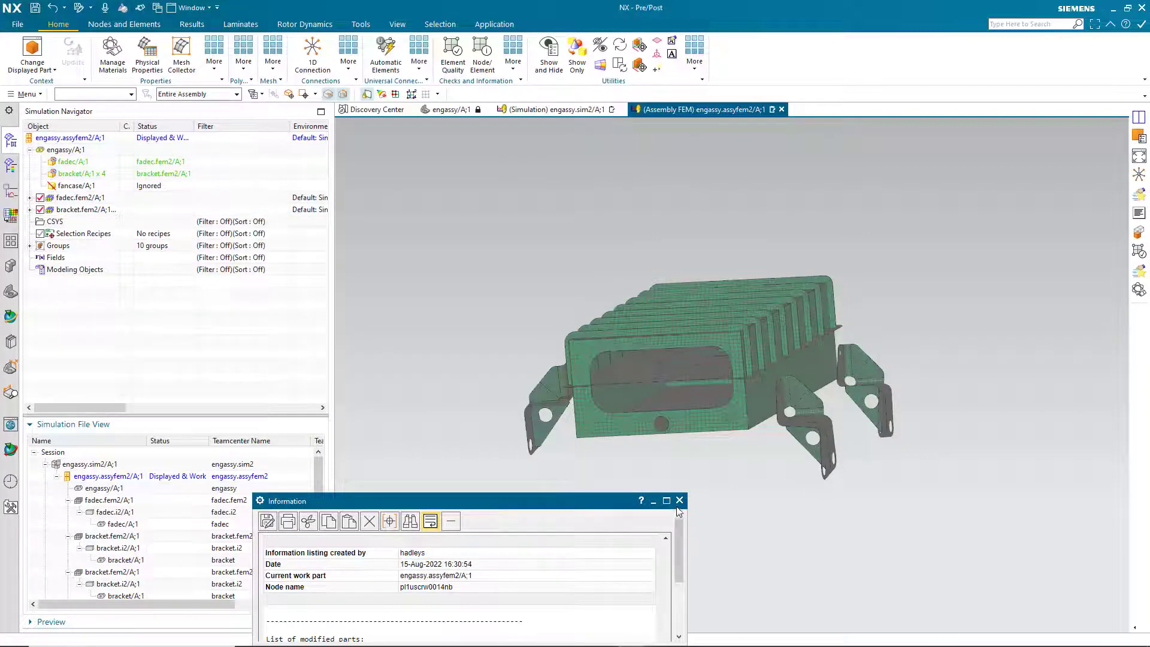
left_click(680, 500)
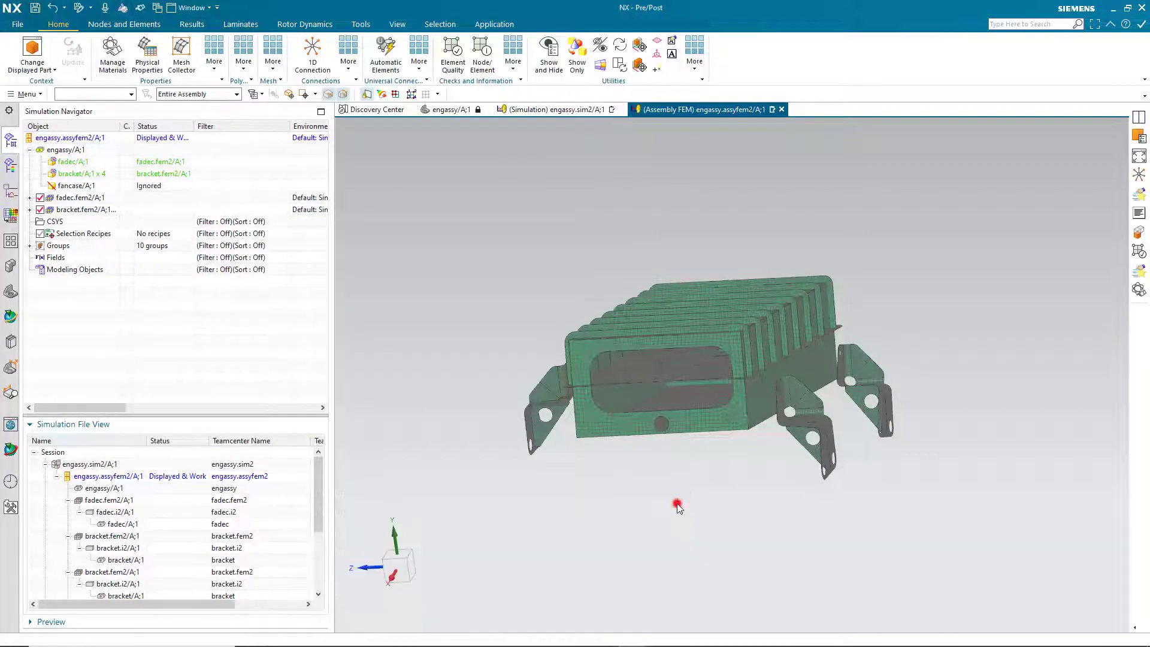
Redisplay engassy.sim2 and bring up Save As from the File save options.
double_click(108, 464)
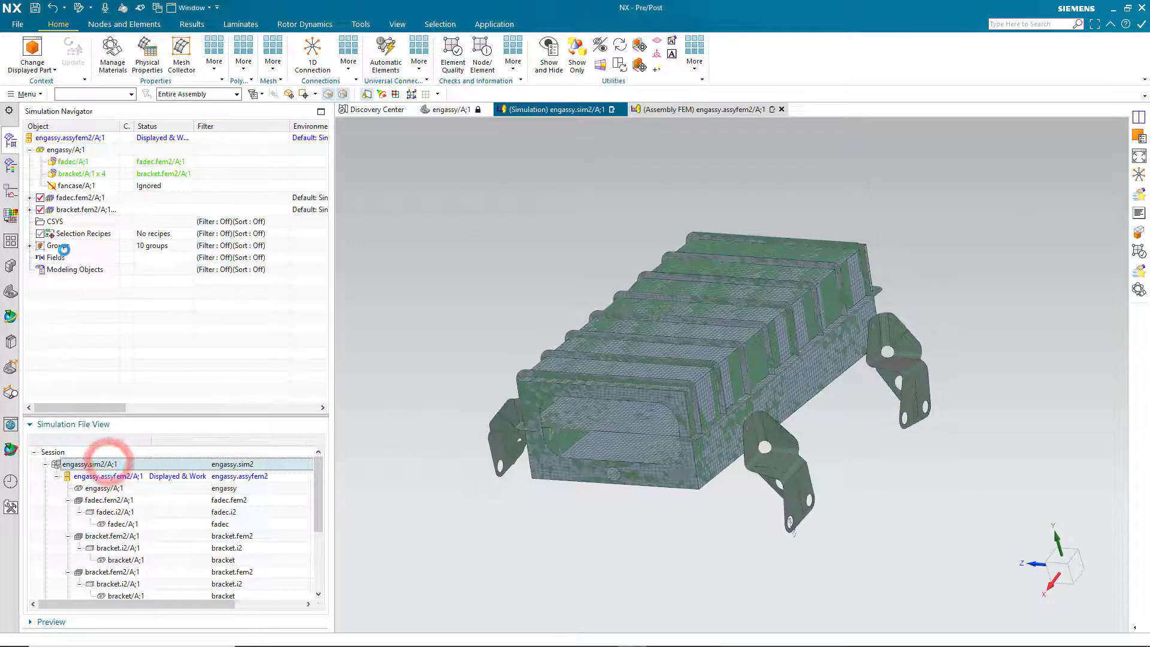
left_click(27, 95)
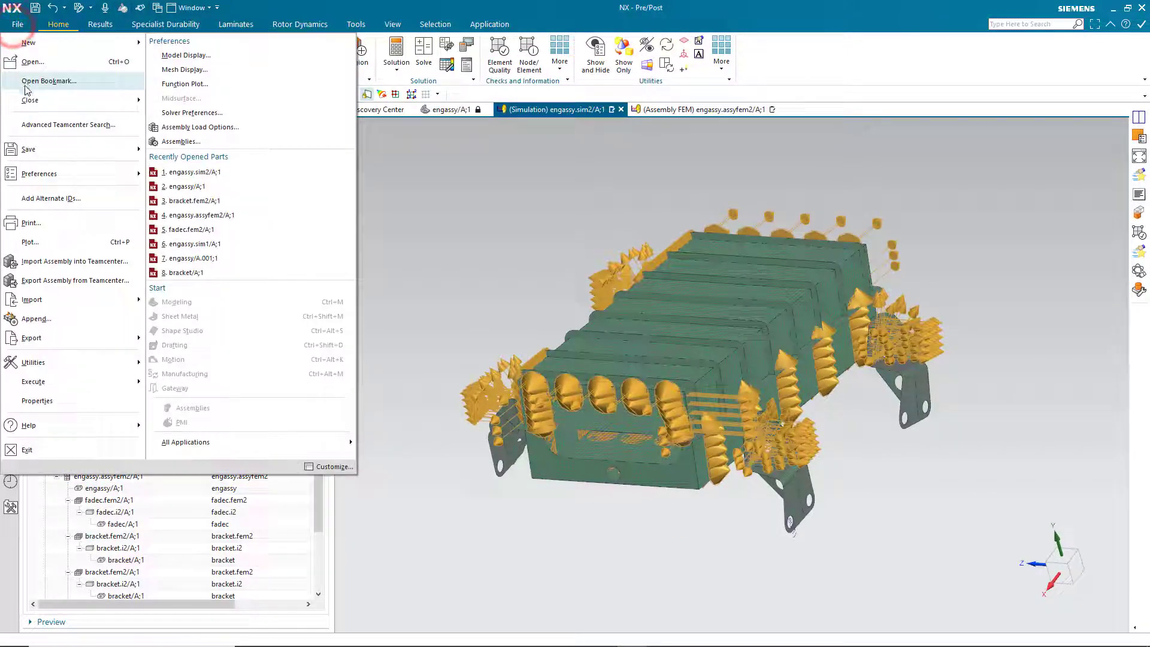
left_click(39, 149)
left_click(189, 109)
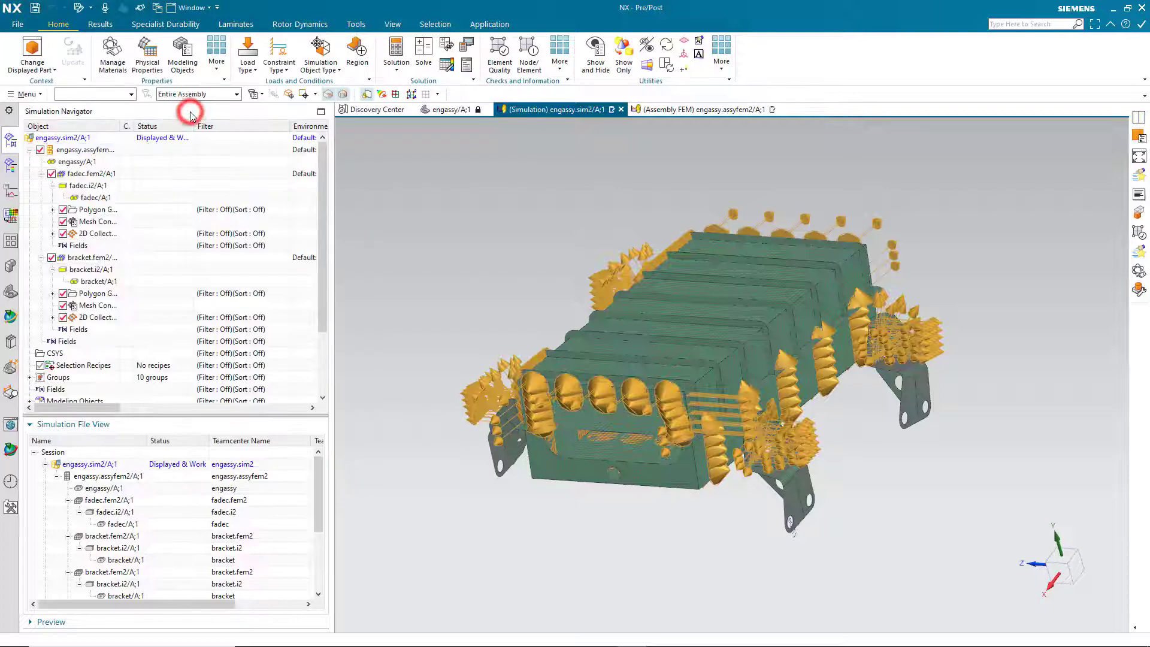
Select all six parts as new items, enlarge the dialog, and begin entering the simulation ID engassy.sim3.
left_click(51, 154)
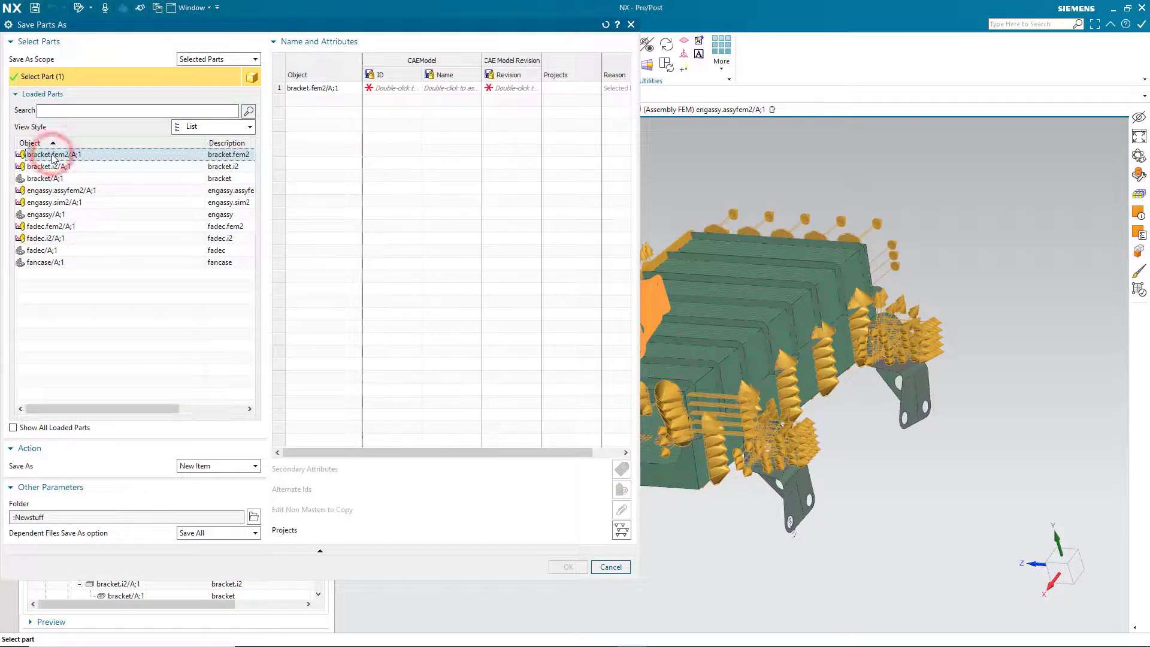
left_click(51, 166, "ctrl")
left_click(53, 190, "ctrl")
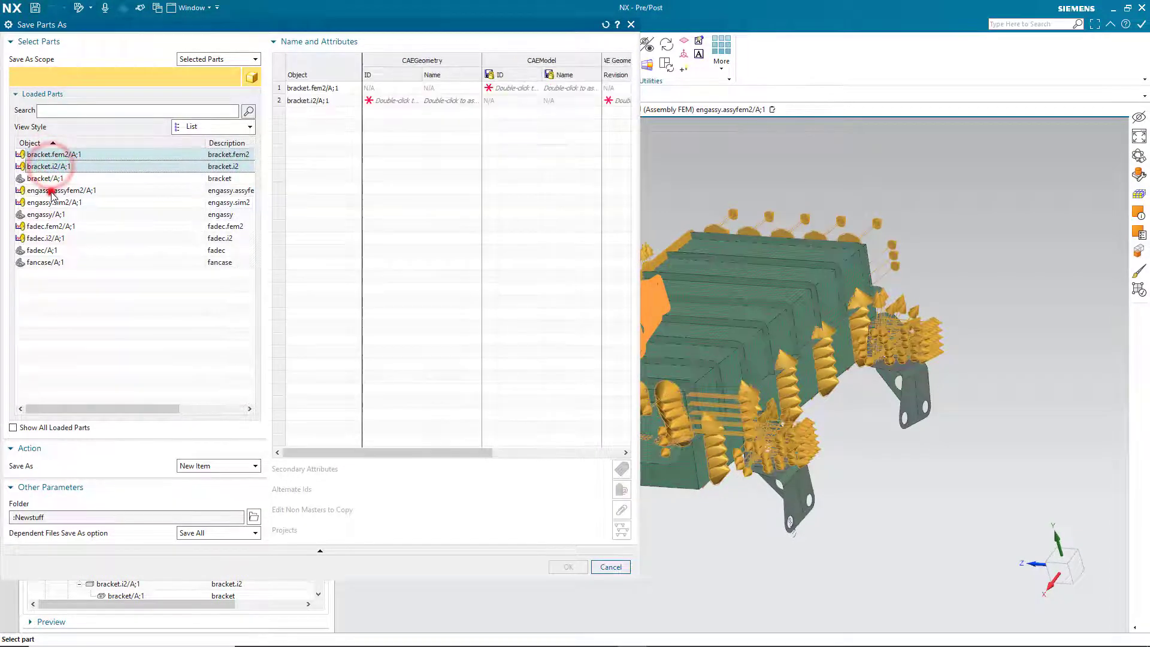
left_click(53, 202, "ctrl")
left_click(47, 226, "ctrl")
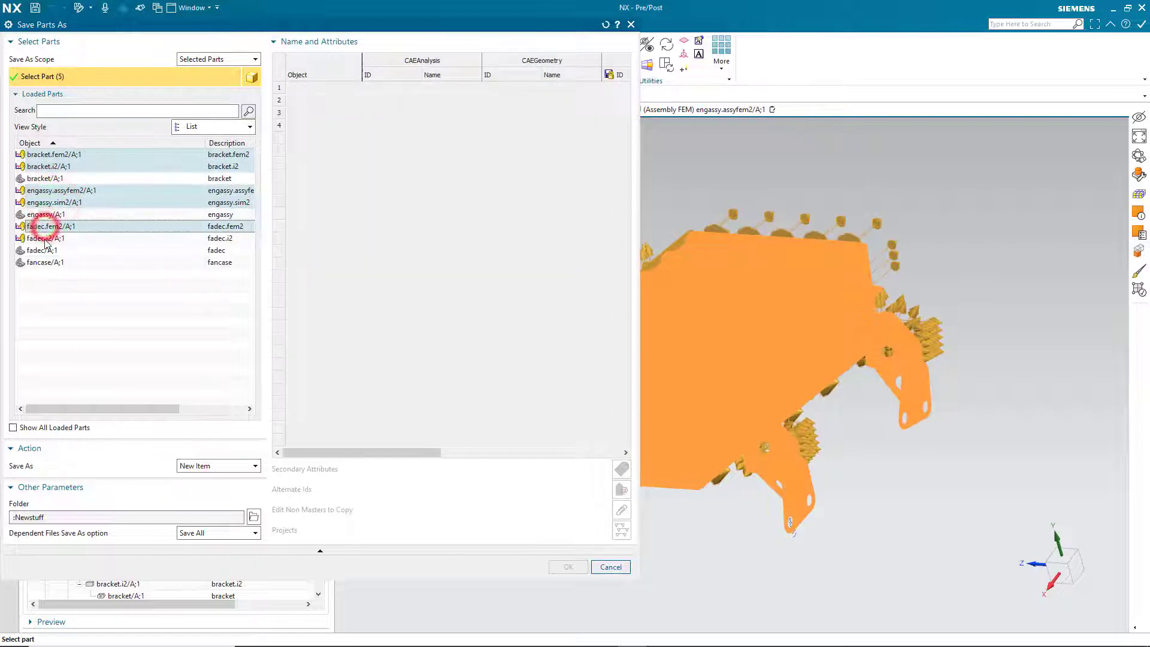
left_click(45, 239, "ctrl")
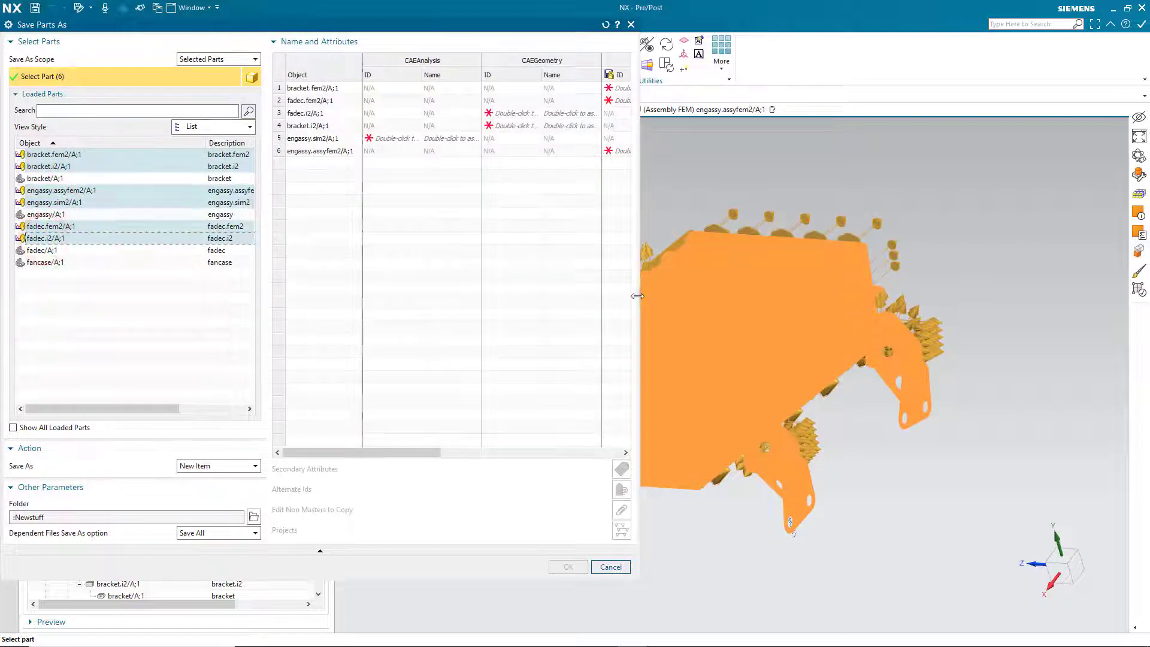
left_click_drag(638, 294, 1060, 340)
left_click(380, 141)
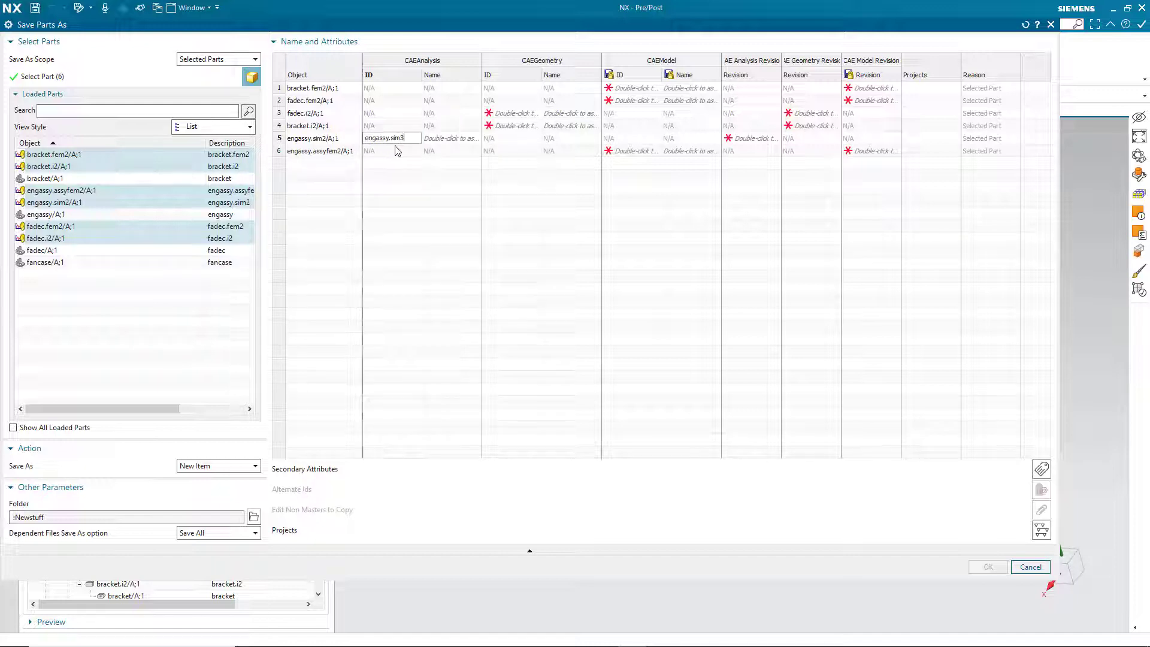
Set the simulation to engassy.sim3 and geometry IDs fadec.i3 and bracket.i3, assigning default names.
left_click(450, 139)
left_click(457, 154)
double_click(455, 139)
left_click(522, 114)
type("fadec.i3")
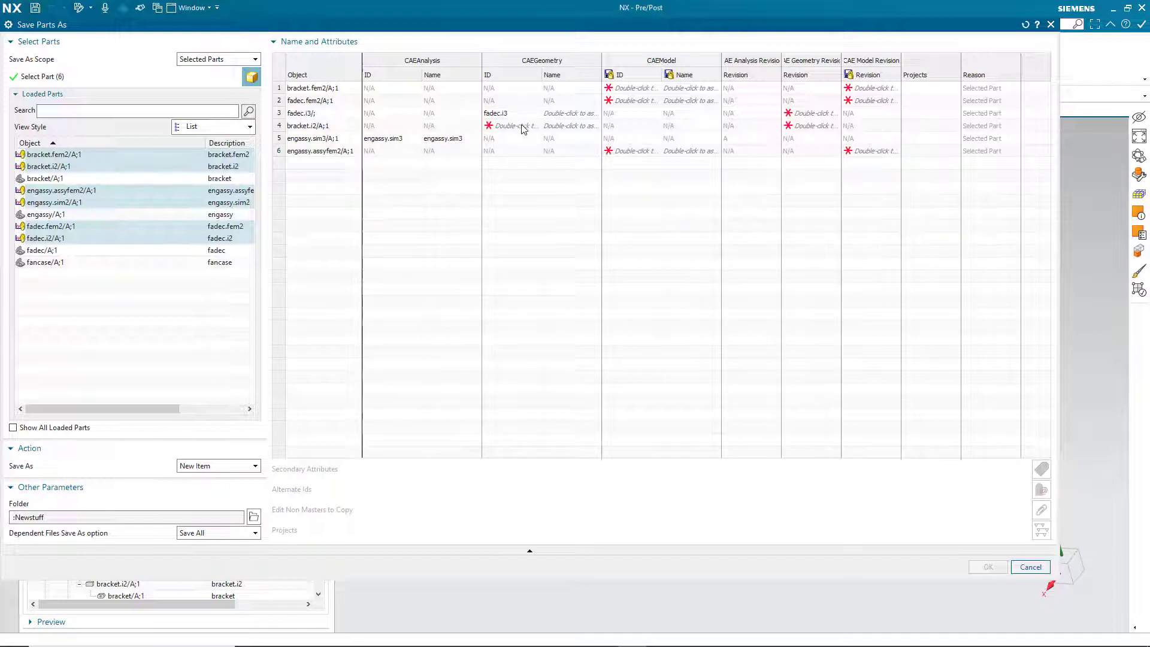
left_click(522, 128)
type("bracket.i3")
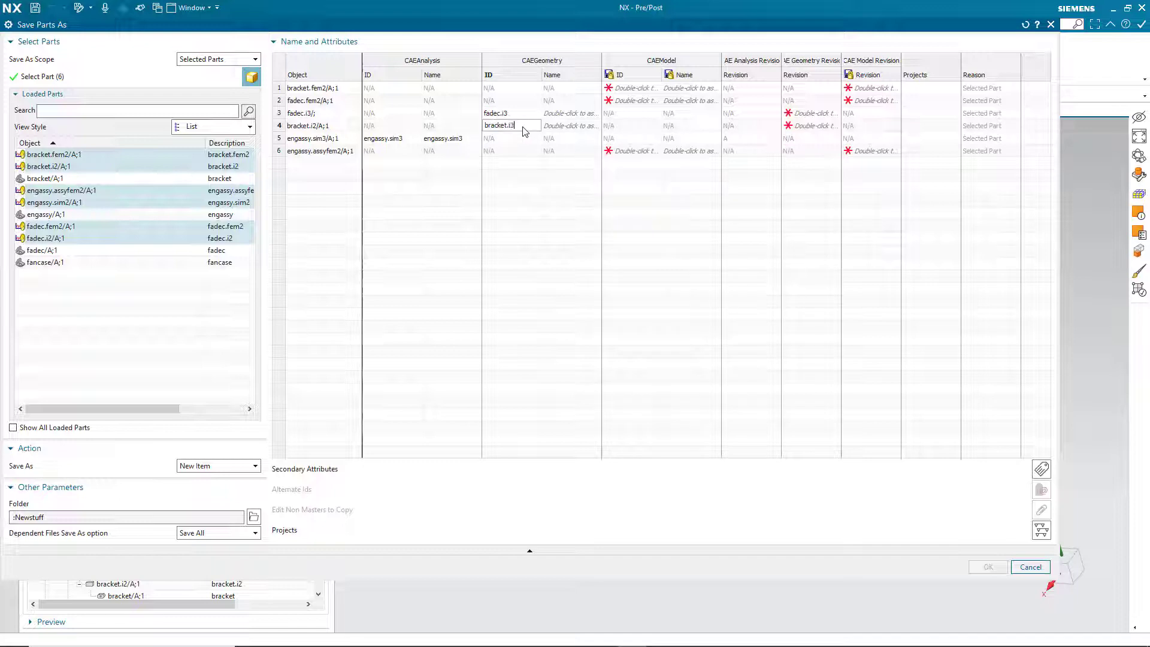
right_click(552, 84)
left_click(561, 87)
Enter FEM IDs bracket.fem3, fadec.fem3 and engassy.assyfem3, then assign default FEM names.
left_click(621, 88)
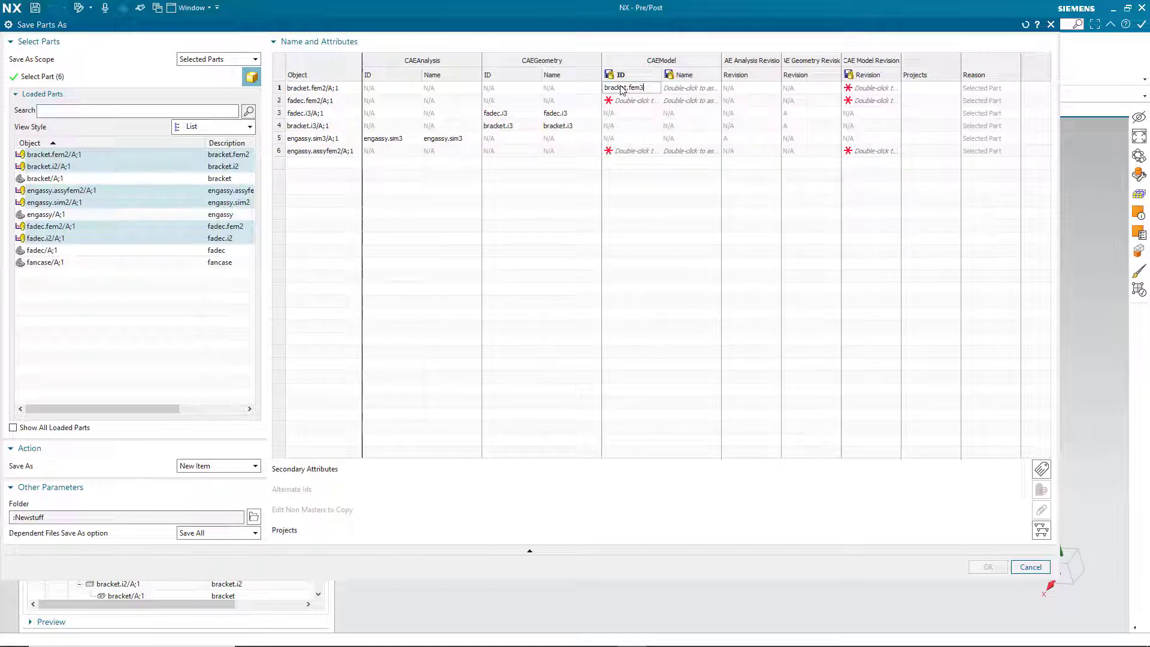
left_click(609, 102)
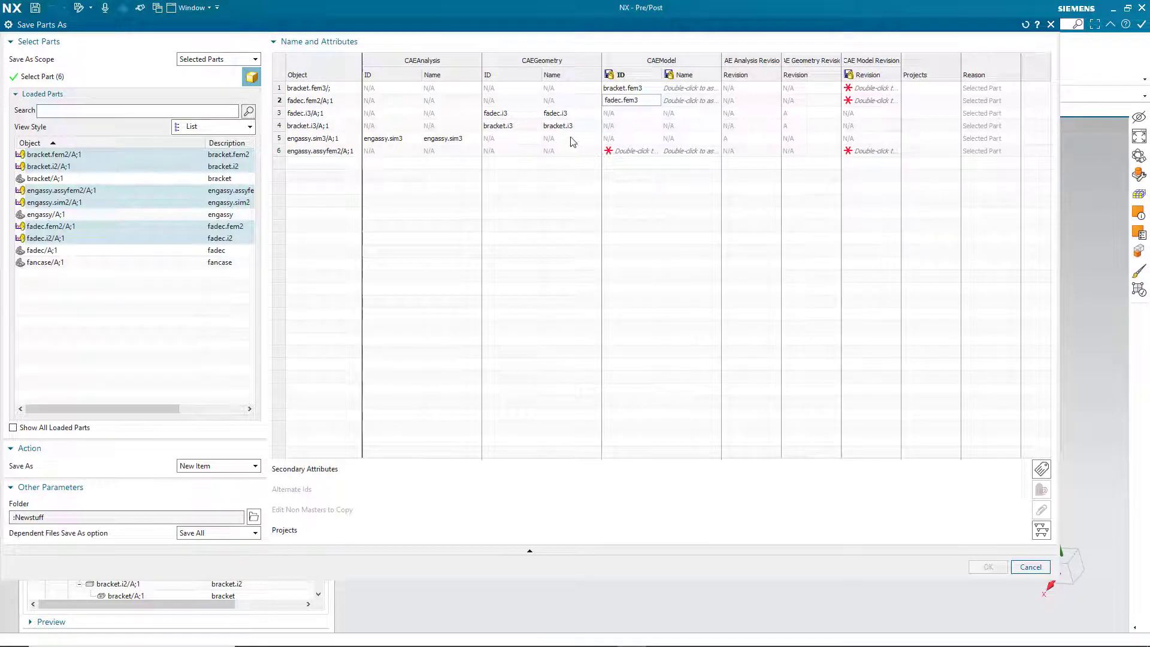
left_click(617, 153)
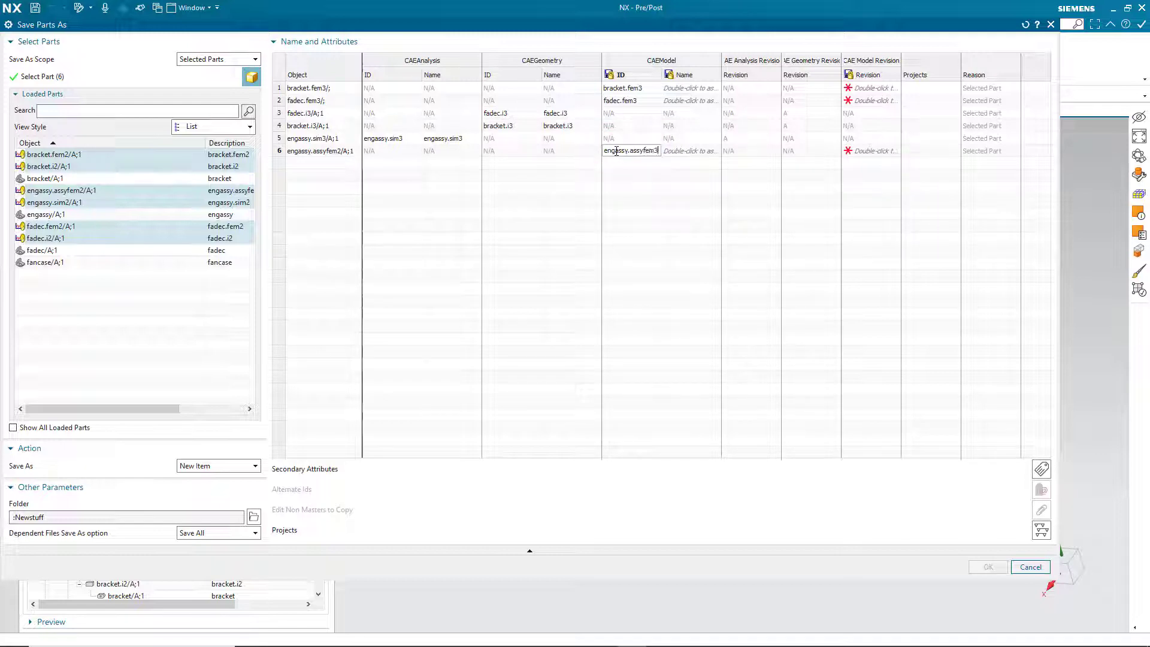
right_click(686, 74)
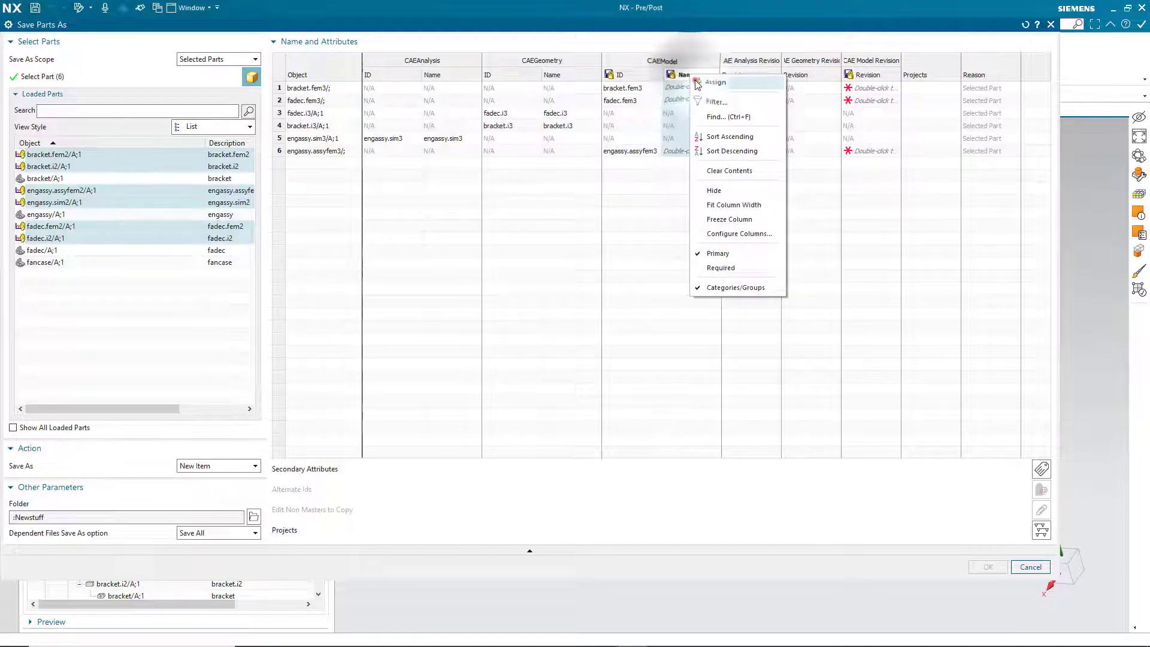
left_click(698, 85)
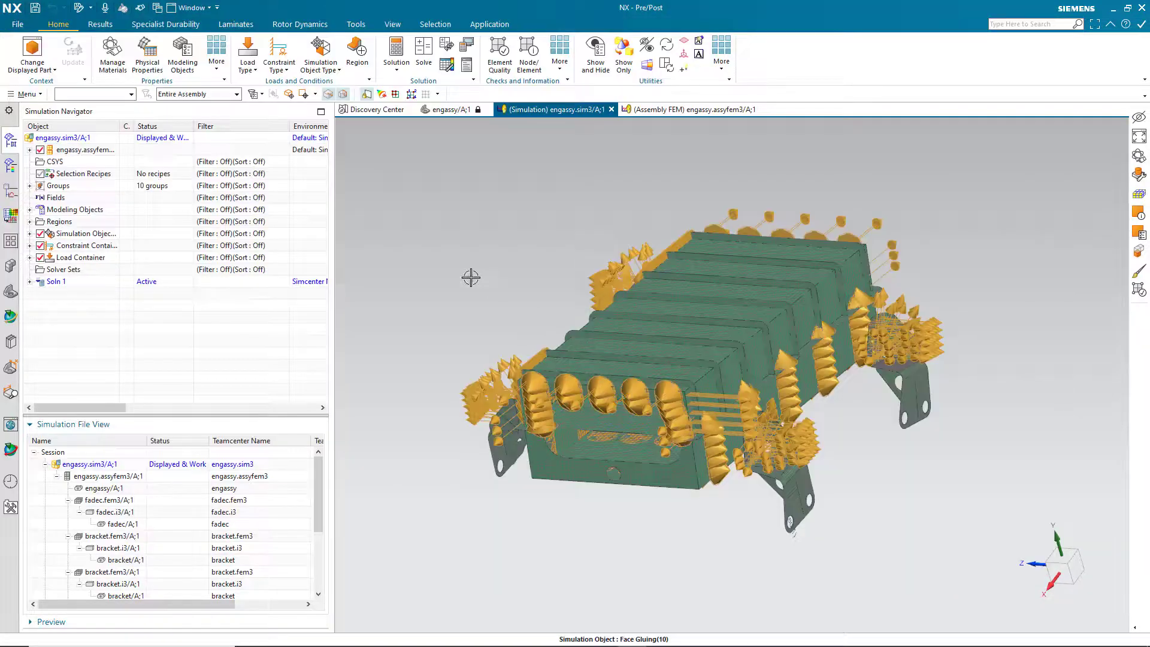
Use Menu > File > Close > All Parts to unload the saved sim3 set.
left_click(28, 95)
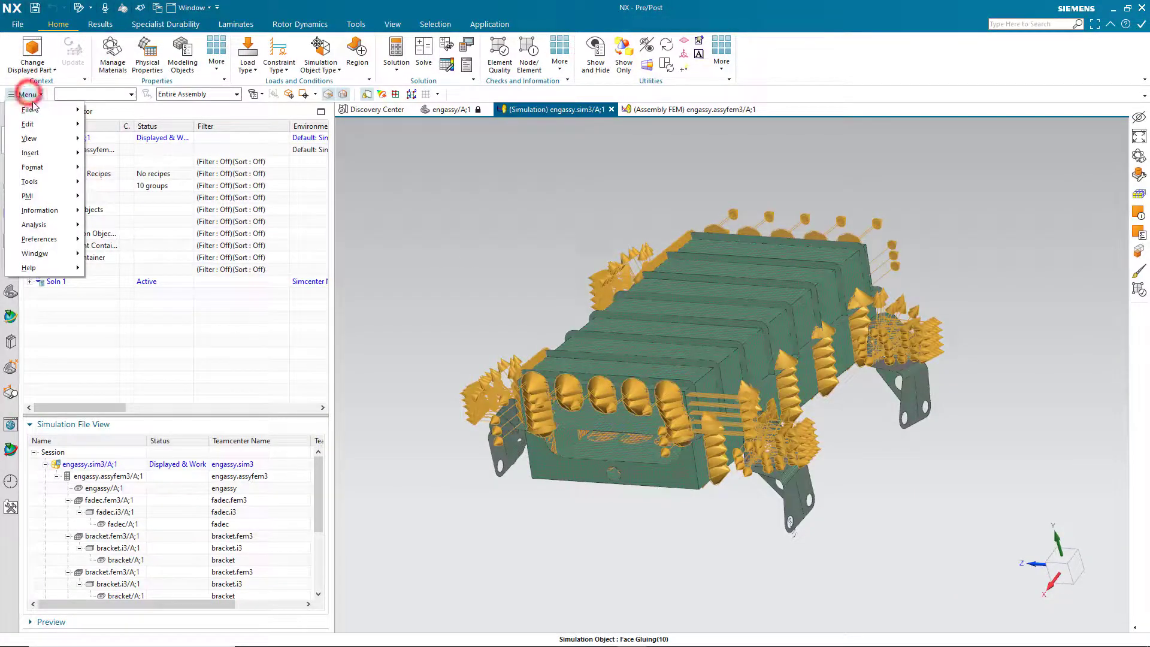
mouse_move(36, 110)
left_click(127, 183)
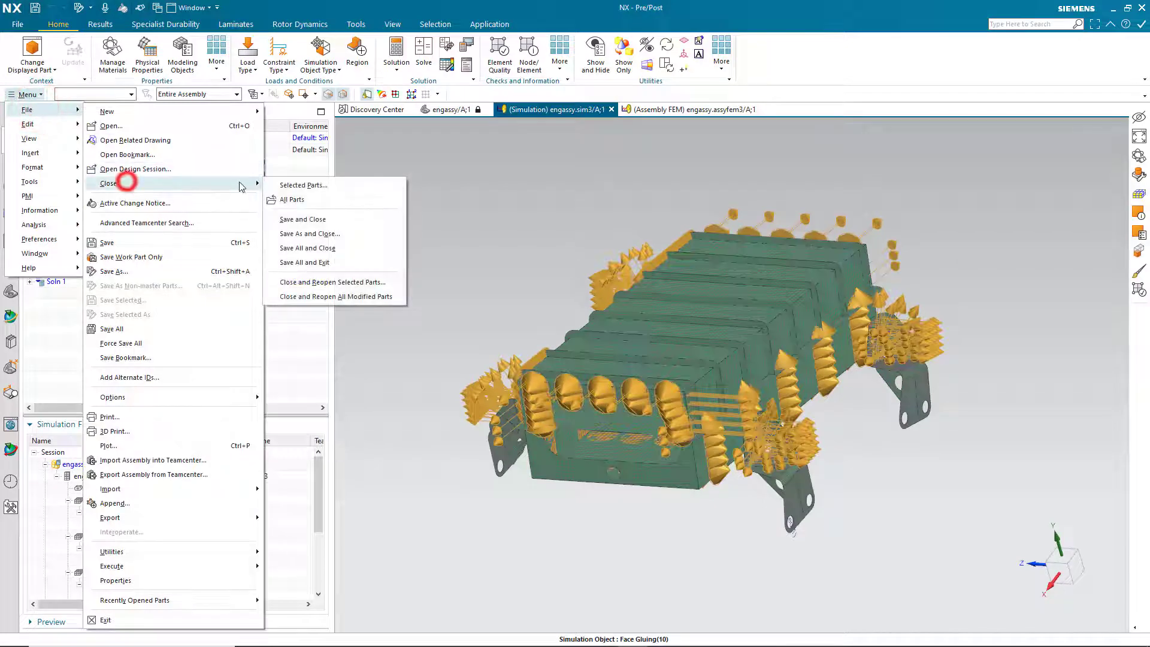
left_click(292, 201)
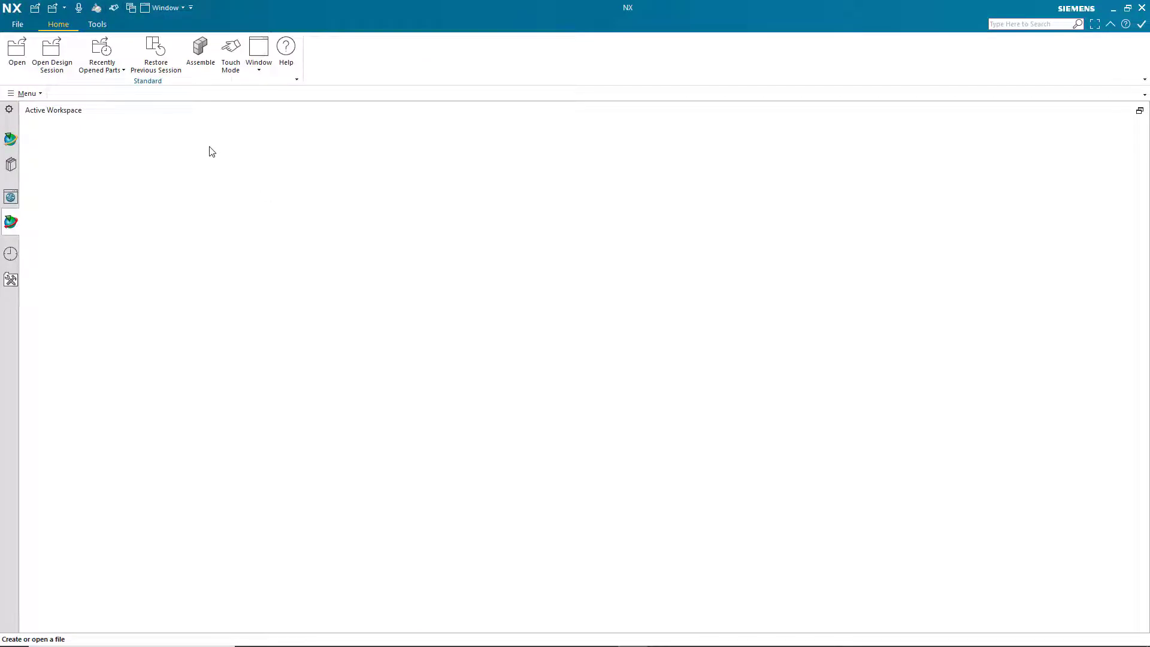
Open engassy/A.001 from Home > FADEC with the Precise Only revision rule.
left_click(17, 57)
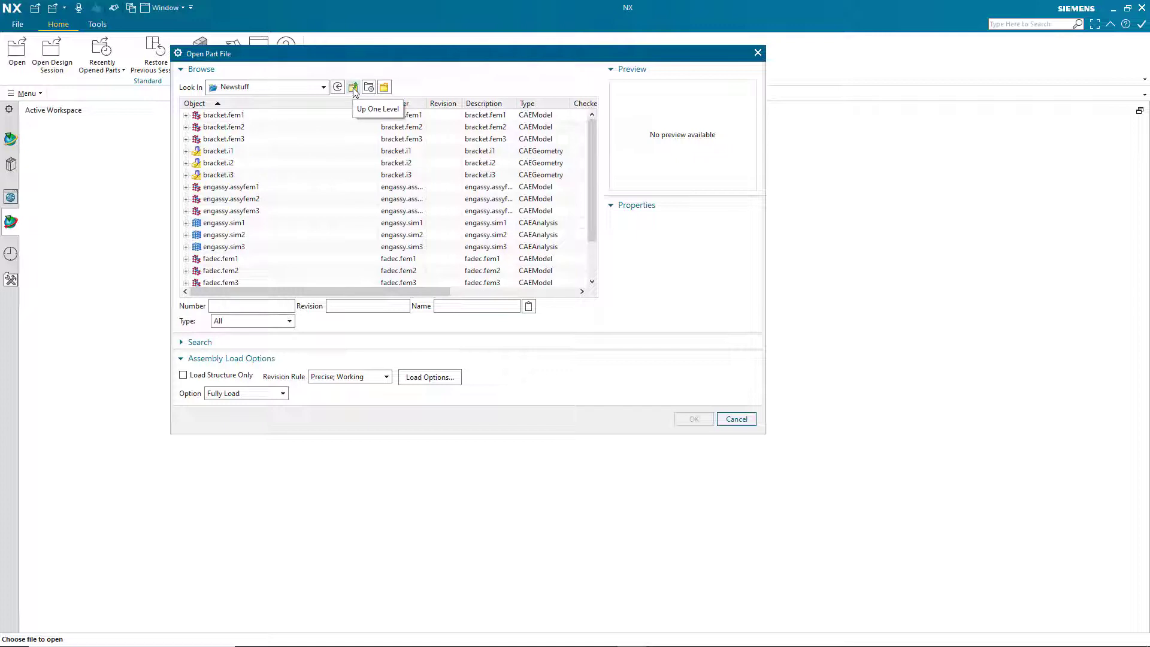
left_click(375, 380)
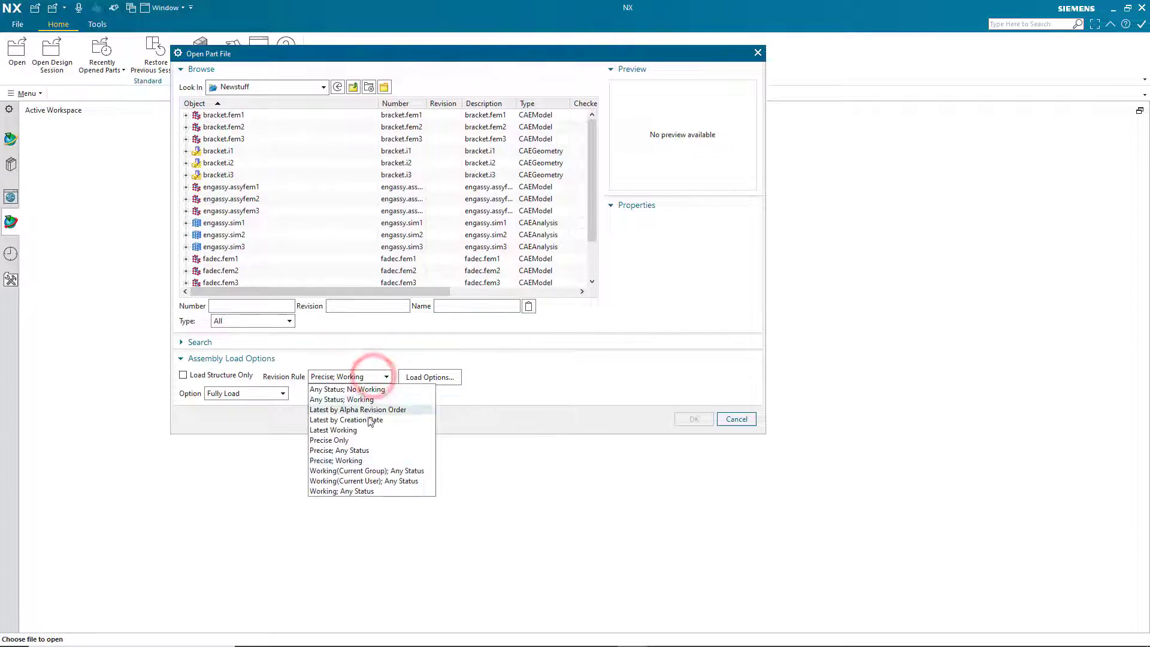
left_click(363, 440)
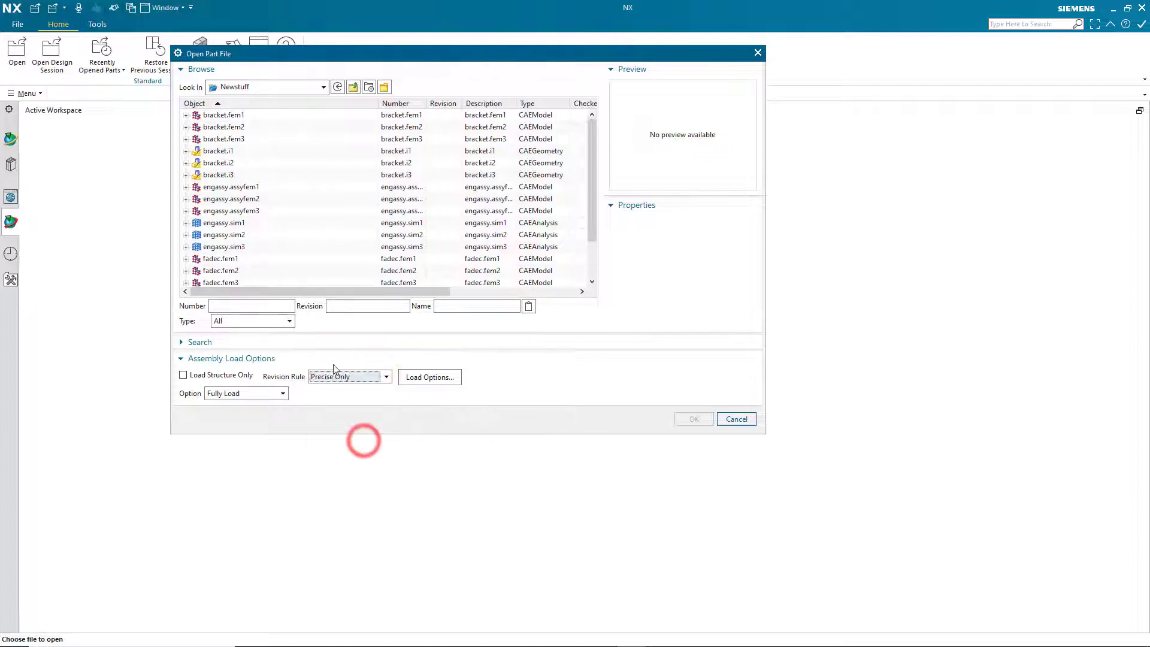
left_click(353, 87)
double_click(213, 127)
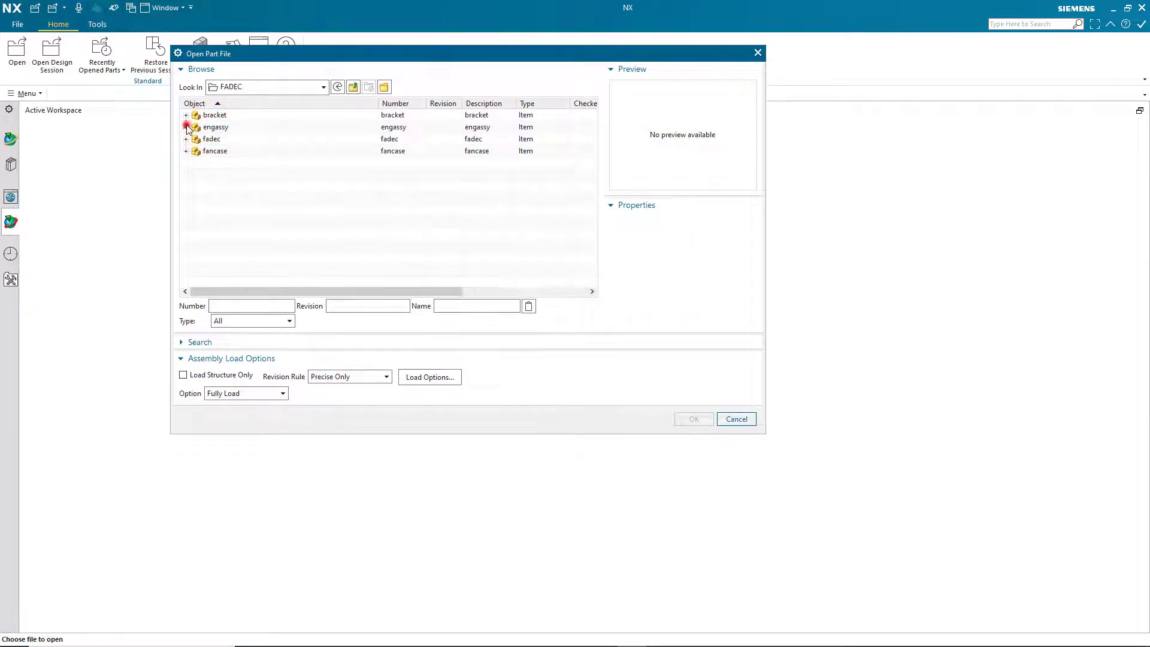
left_click(187, 127)
left_click(239, 139)
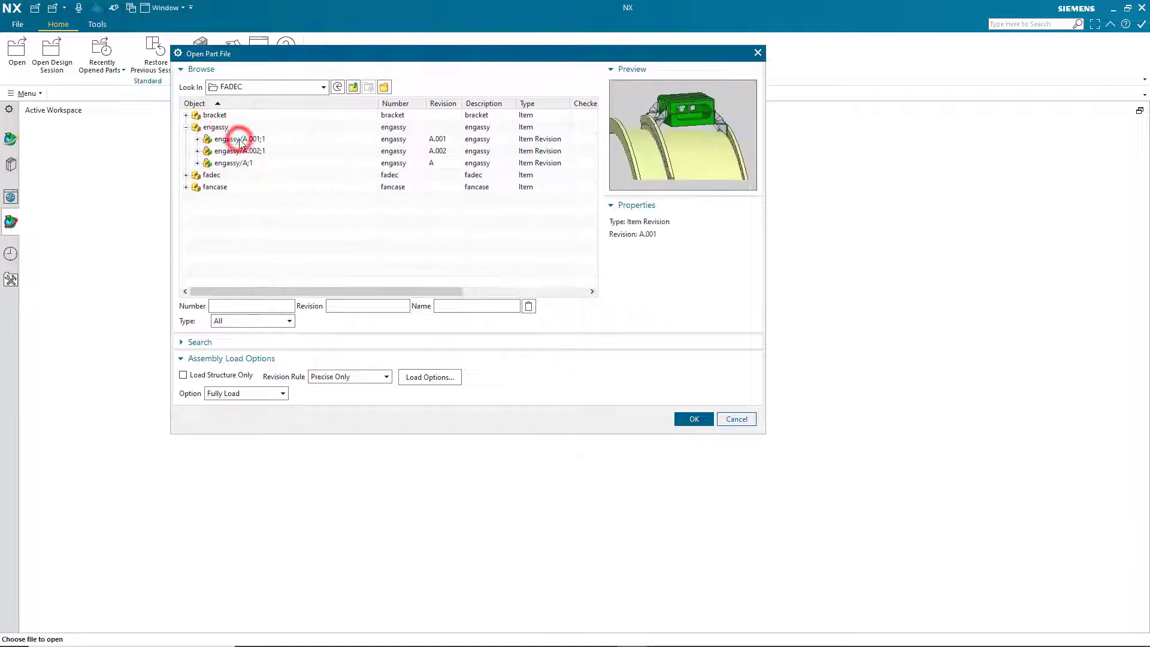
left_click(694, 420)
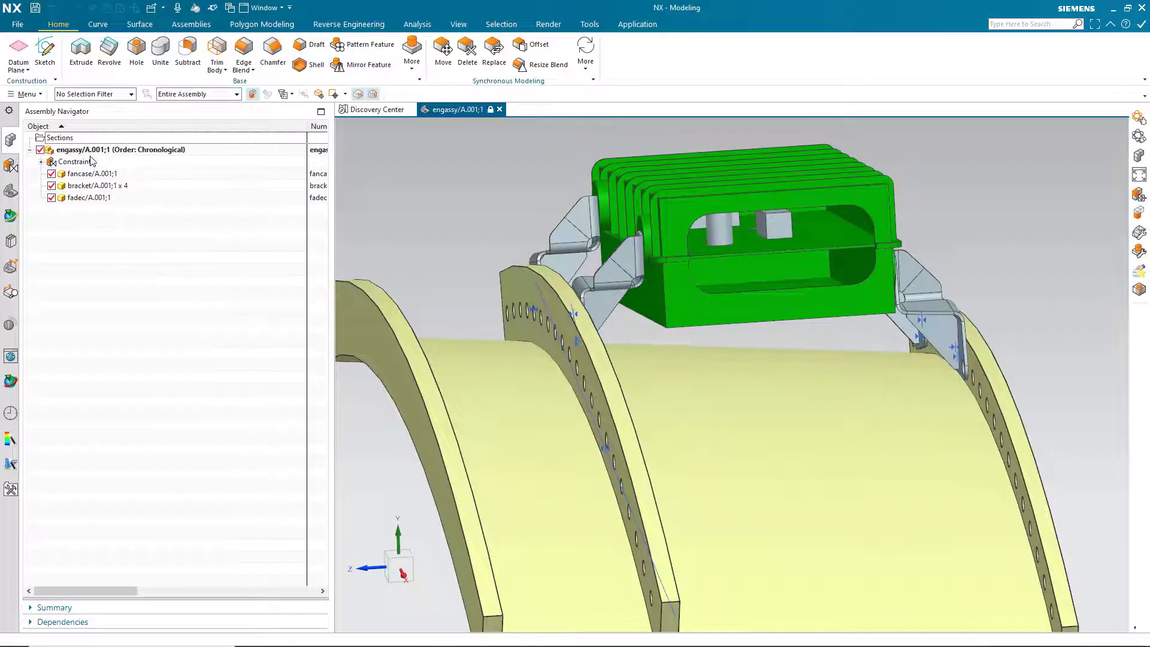
Open engassy.sim1 from the Newstuff folder using the Any Status; Working revision rule.
left_click(18, 24)
left_click(33, 64)
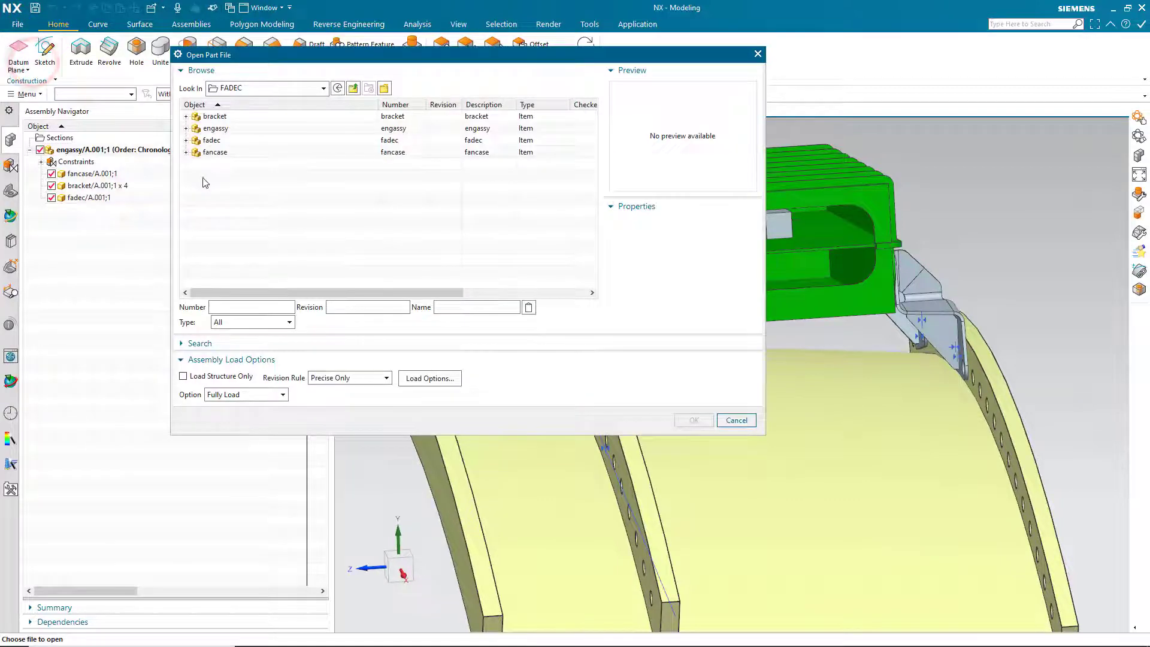
left_click(353, 88)
double_click(216, 128)
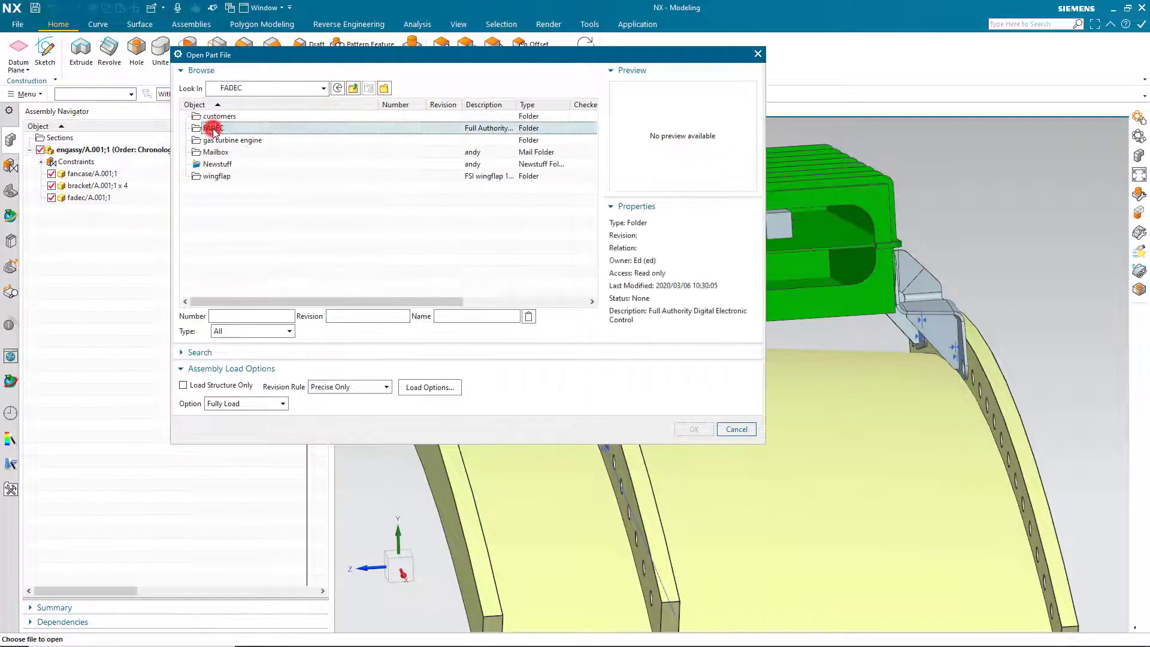
left_click(378, 381)
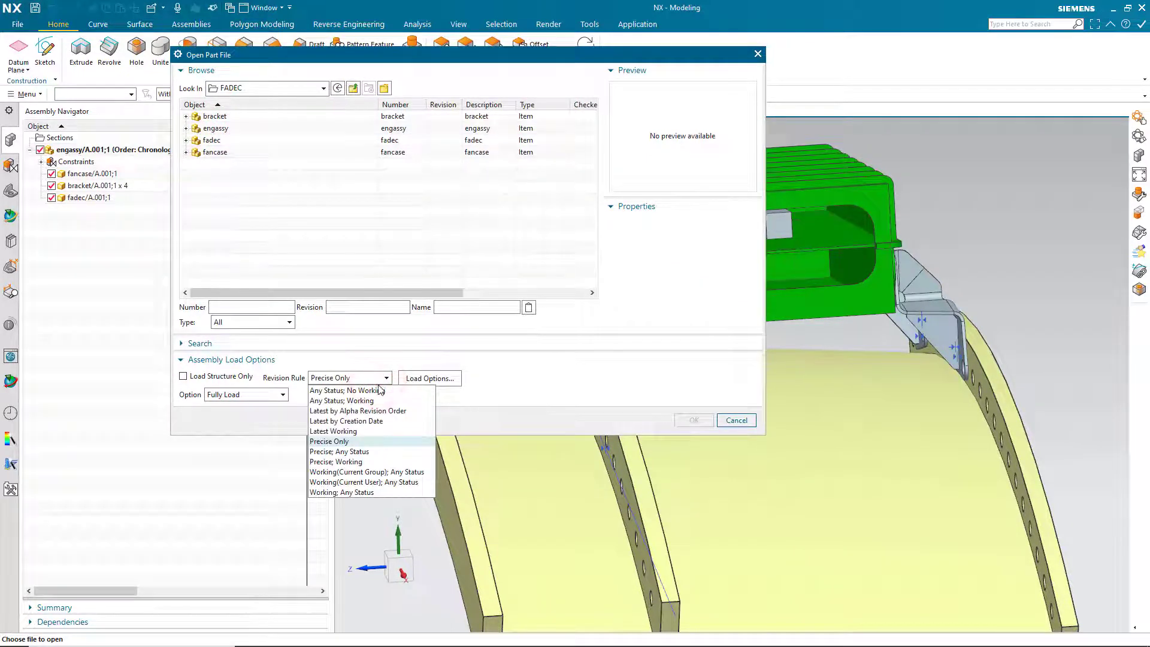
left_click(376, 401)
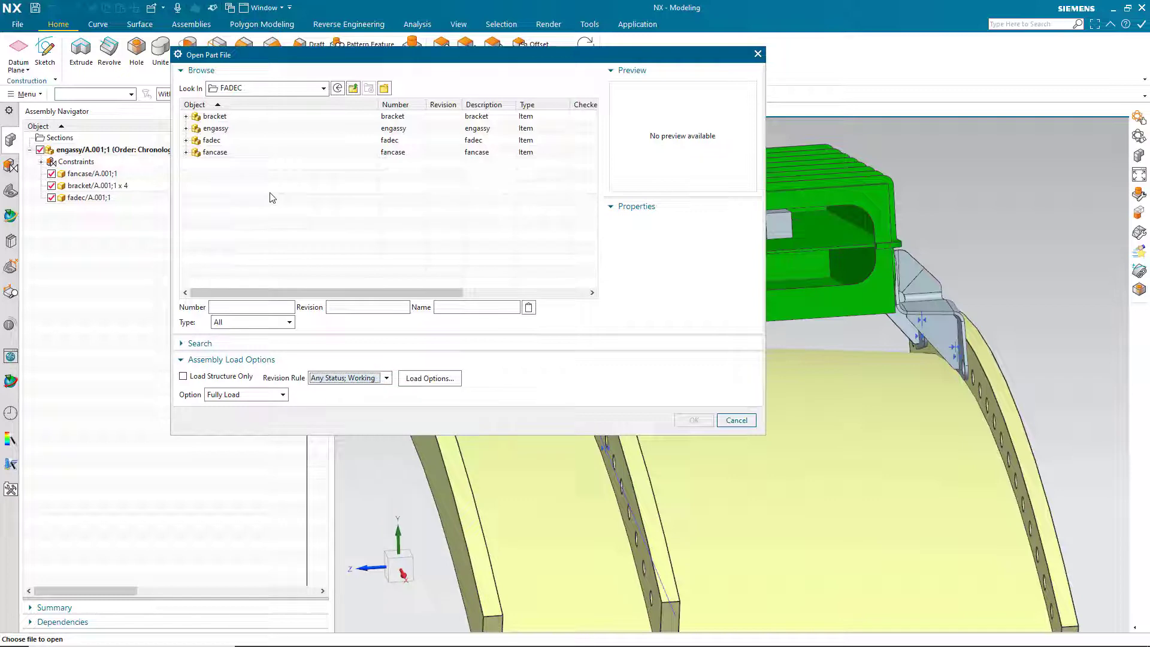
left_click(353, 88)
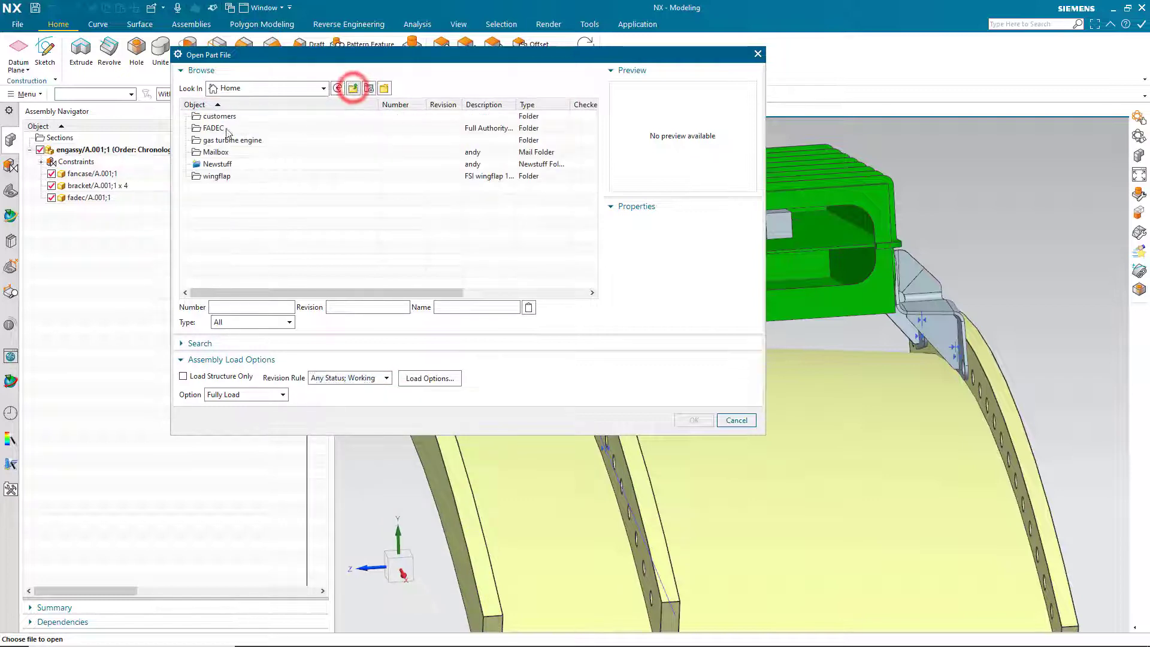
double_click(210, 158)
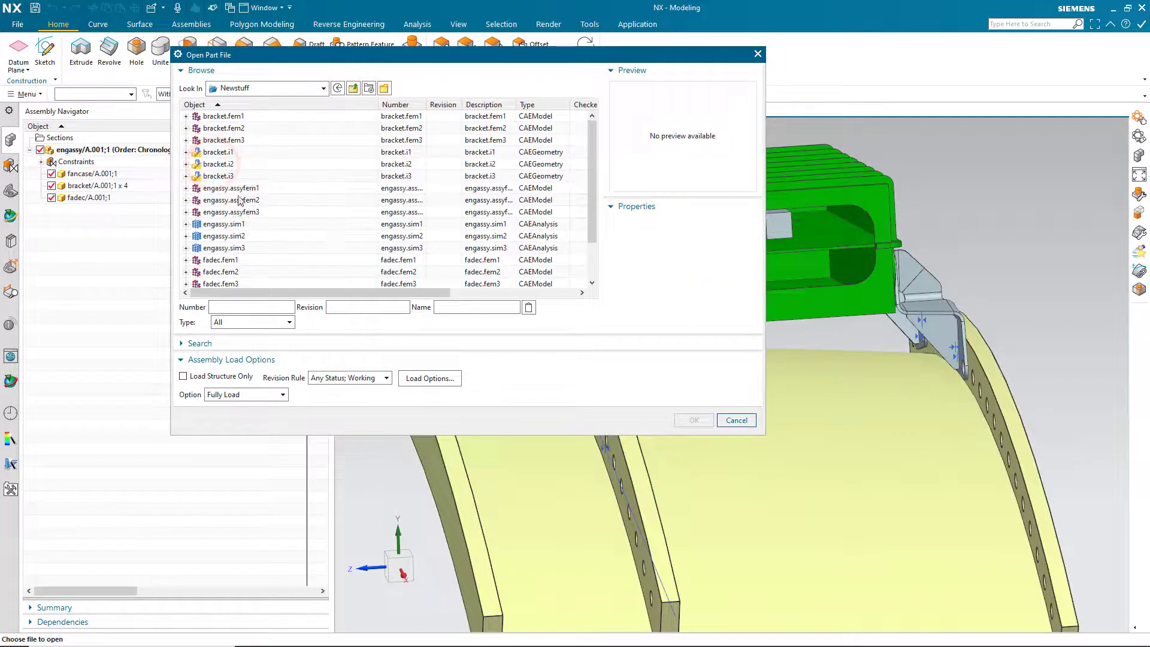
left_click(231, 226)
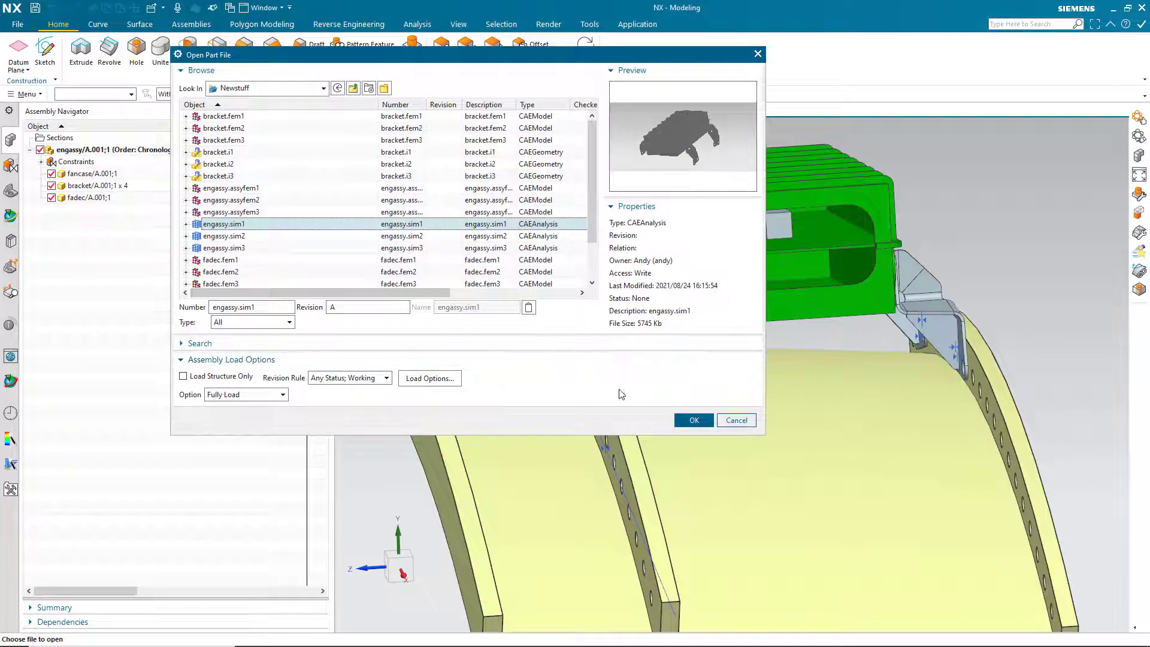
left_click(694, 420)
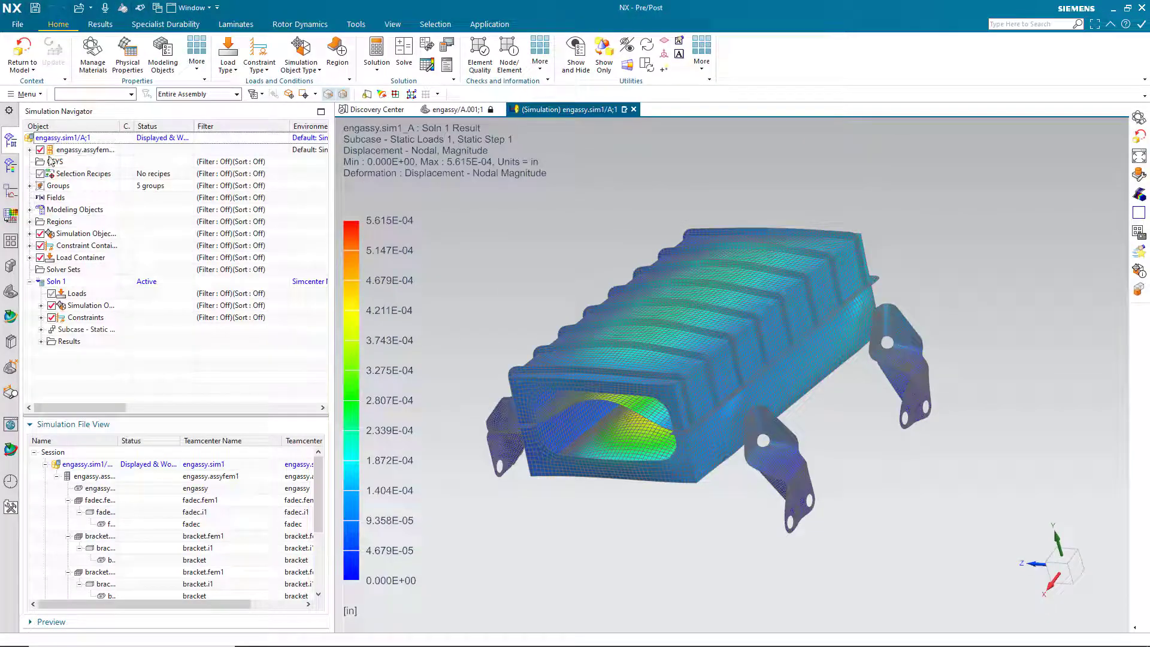
Expand engassy.assyfem1, fadec.fem1, bracket.fem1 and their .i1 nodes, and widen the Object column.
left_click(29, 149)
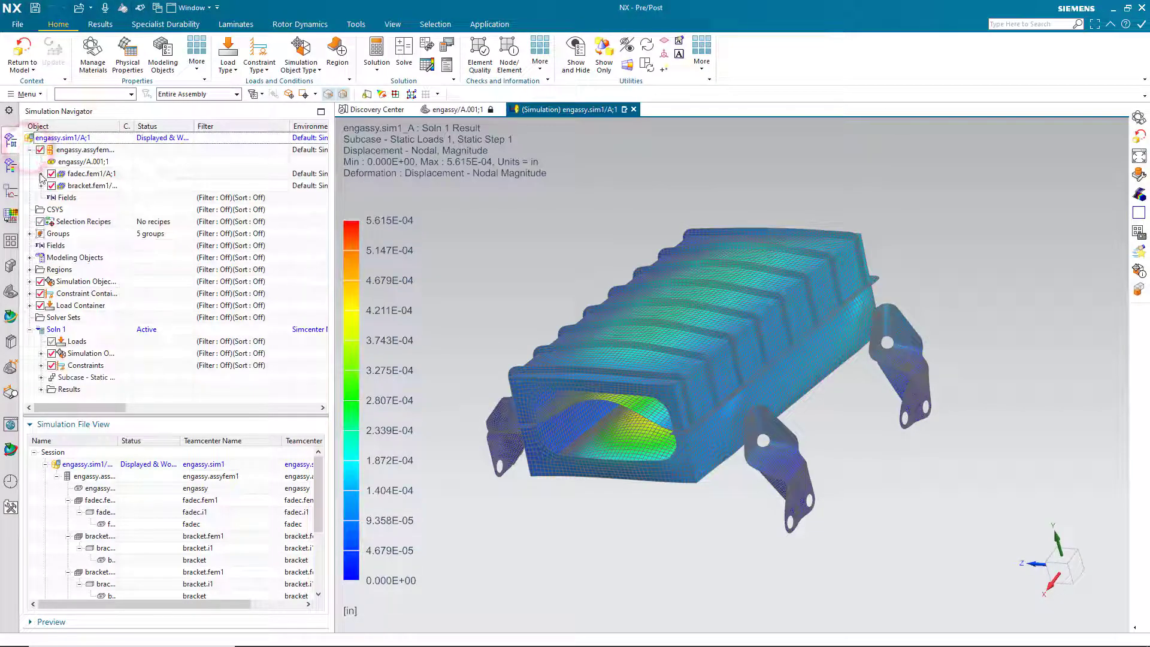
left_click(40, 173)
left_click(41, 245)
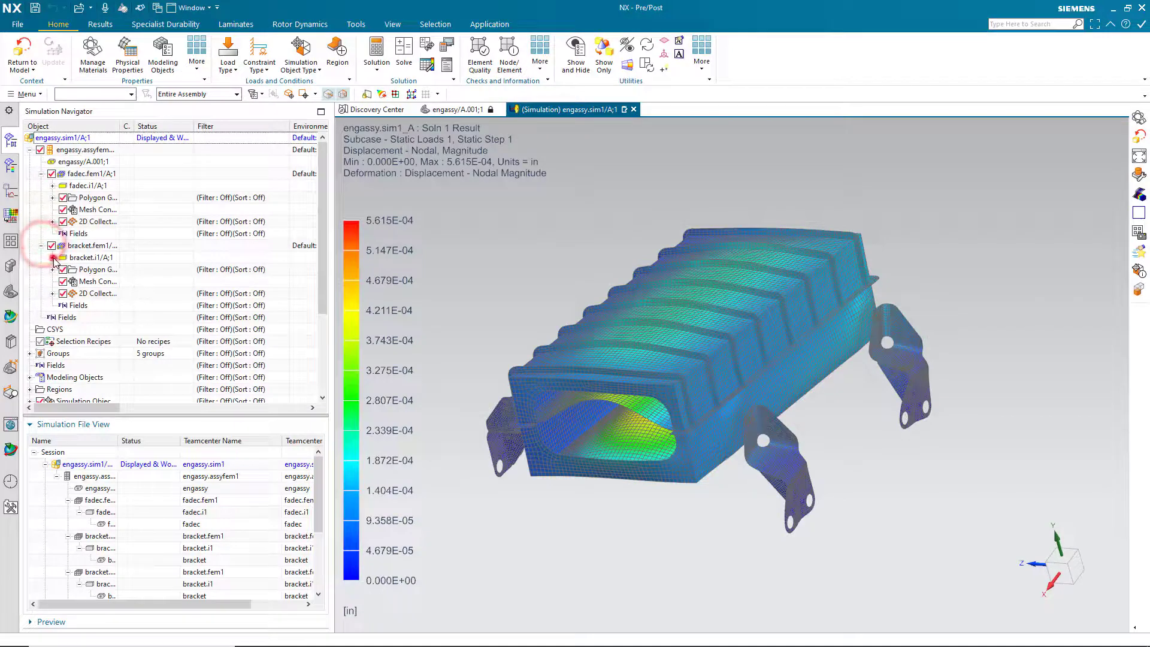
left_click(52, 257)
left_click(53, 186)
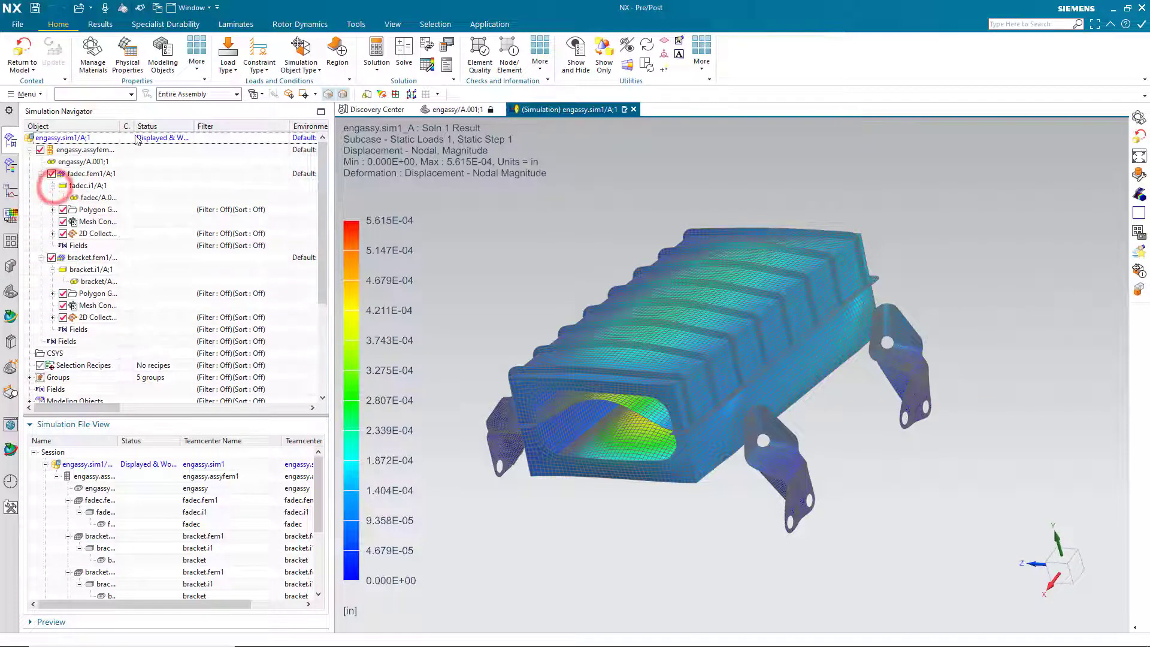
double_click(119, 127)
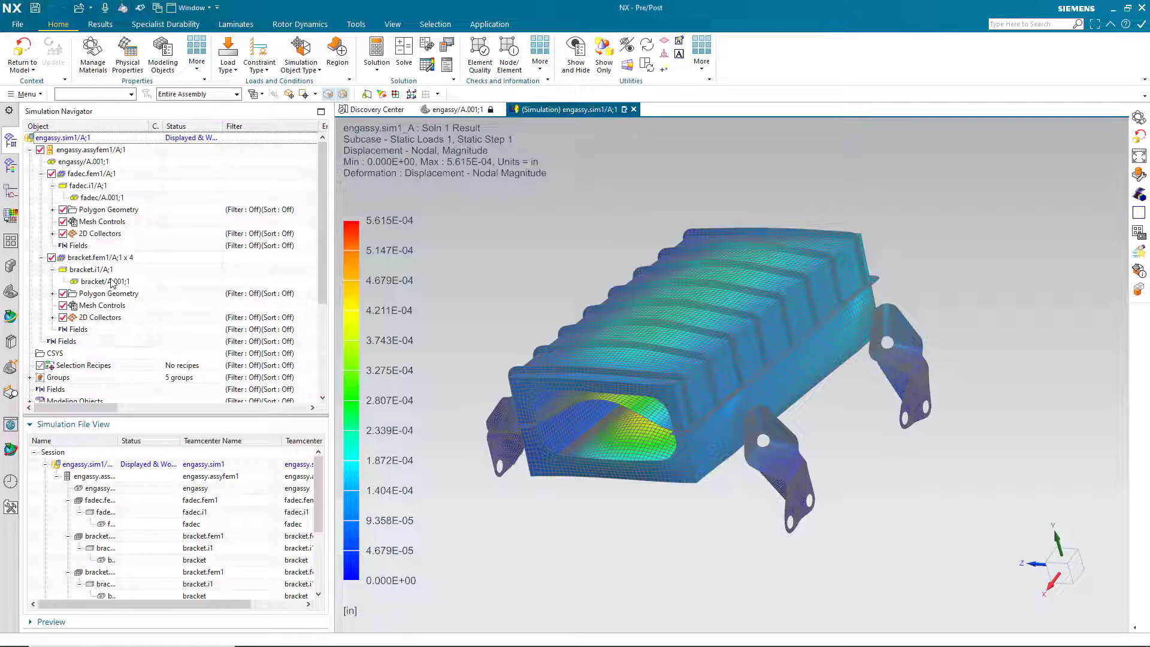
left_click(17, 24)
Close all open parts without saving changes.
left_click(42, 101)
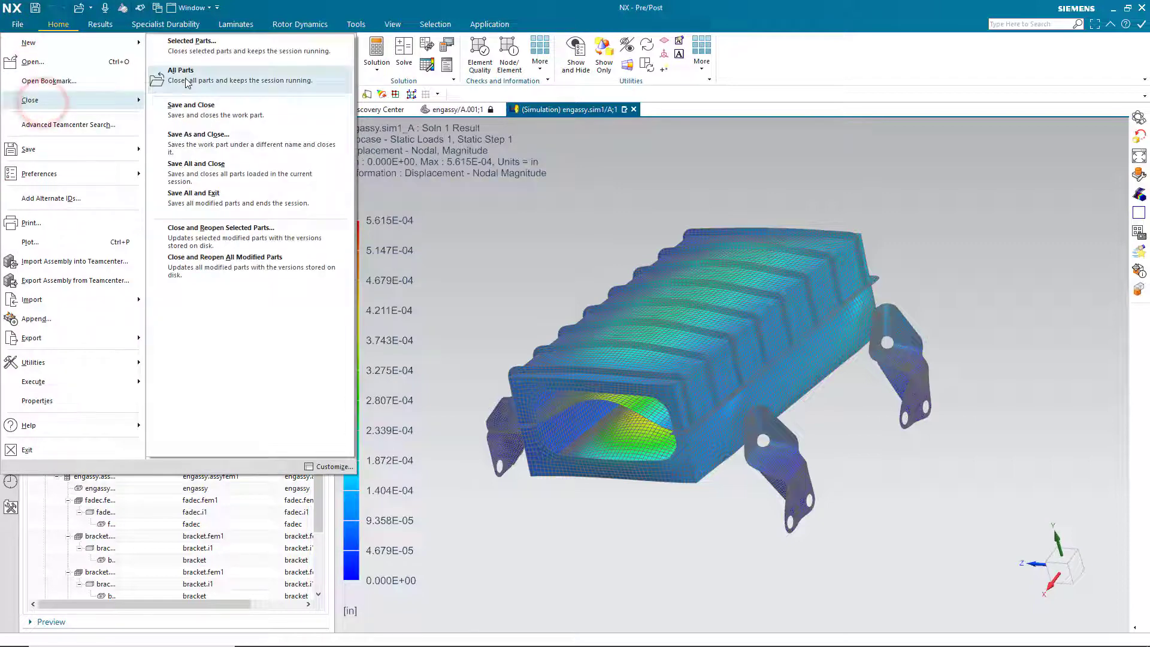
left_click(157, 83)
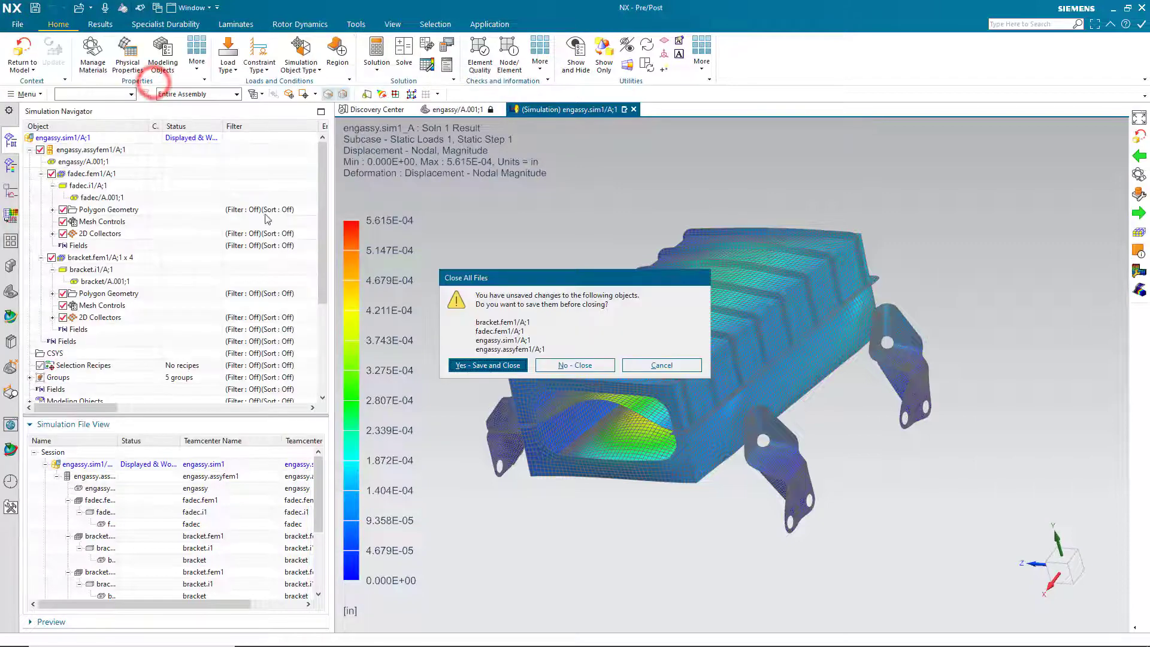
left_click(578, 370)
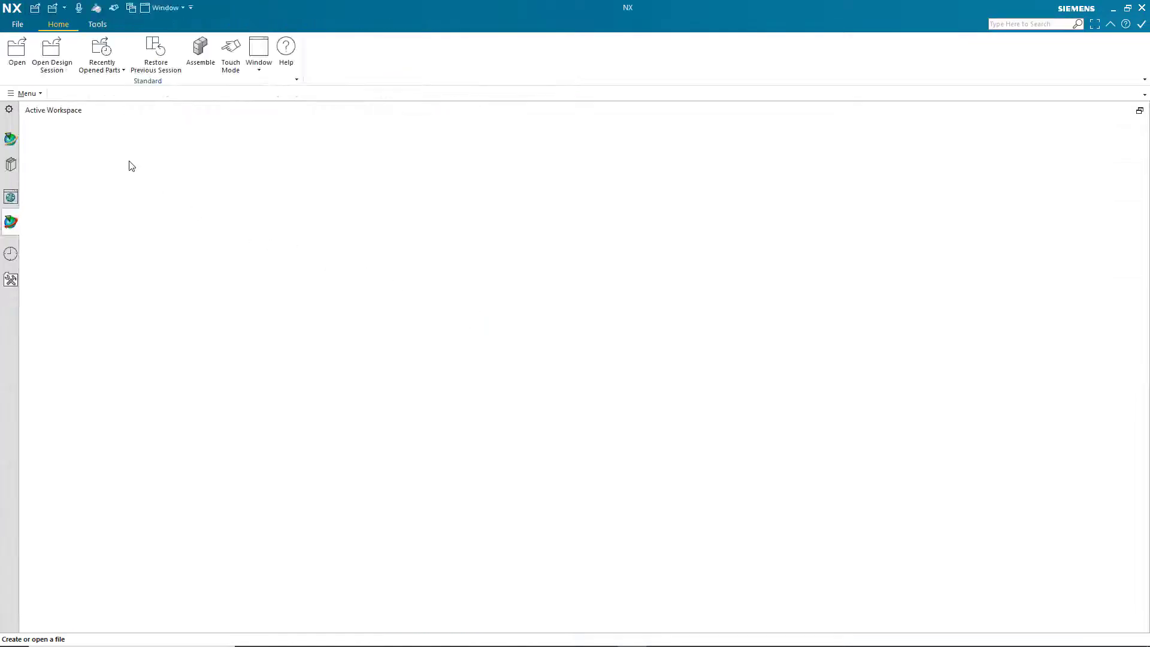
Open engassy revision A.002 from the FADEC folder under the Precise Only revision rule.
left_click(15, 53)
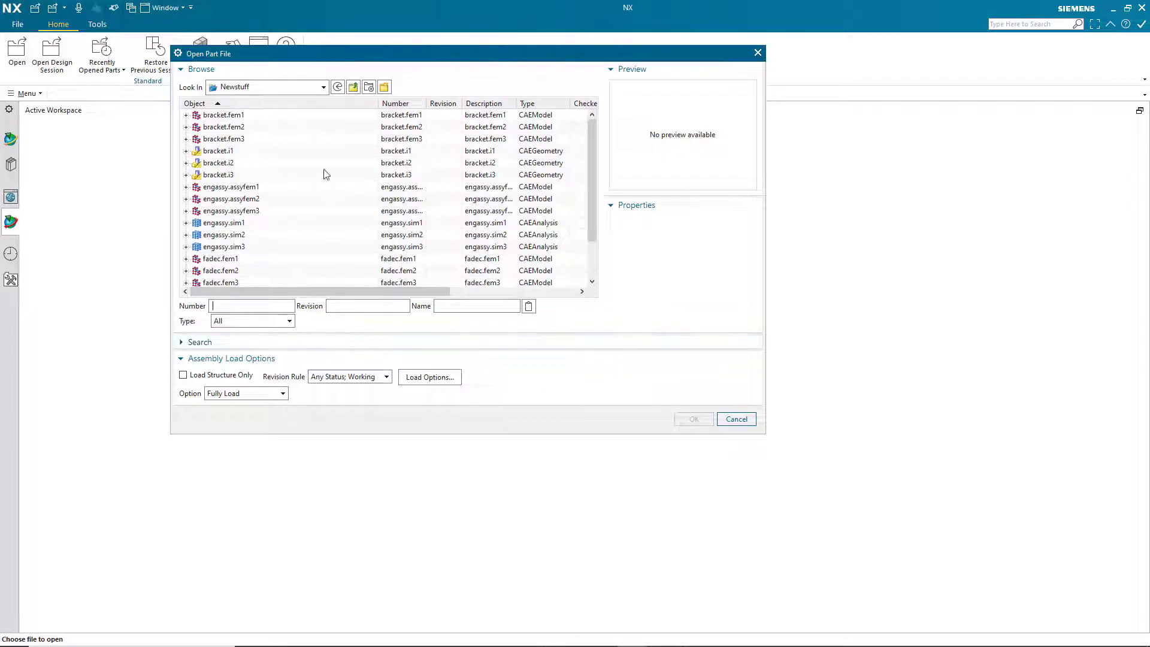
left_click(352, 88)
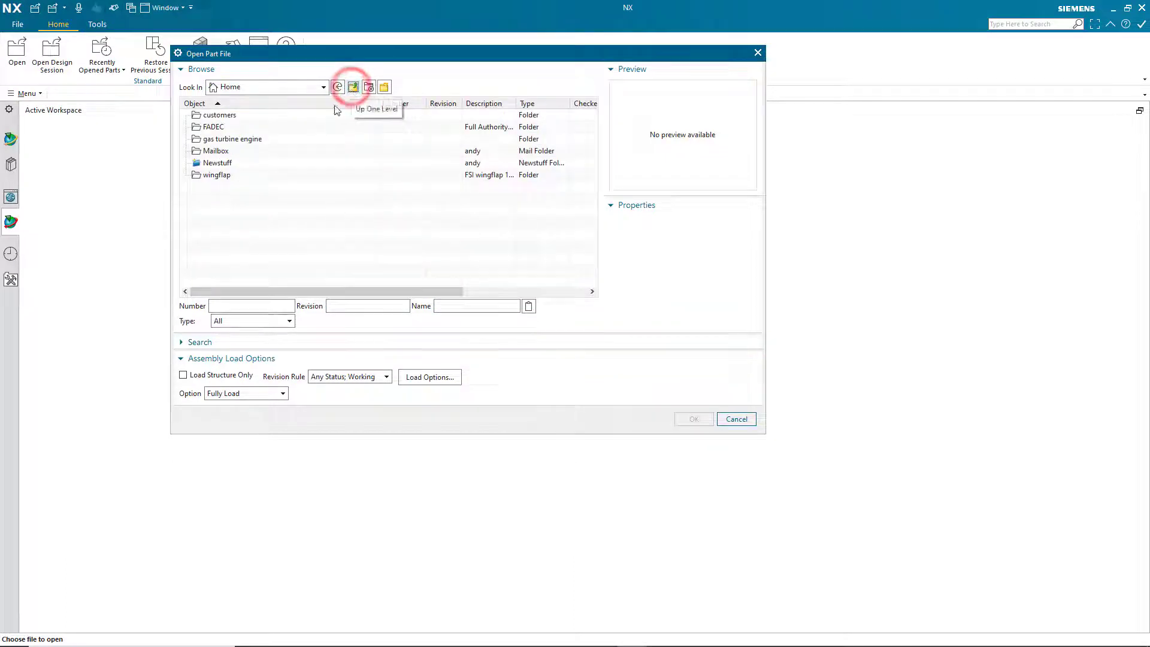
double_click(214, 128)
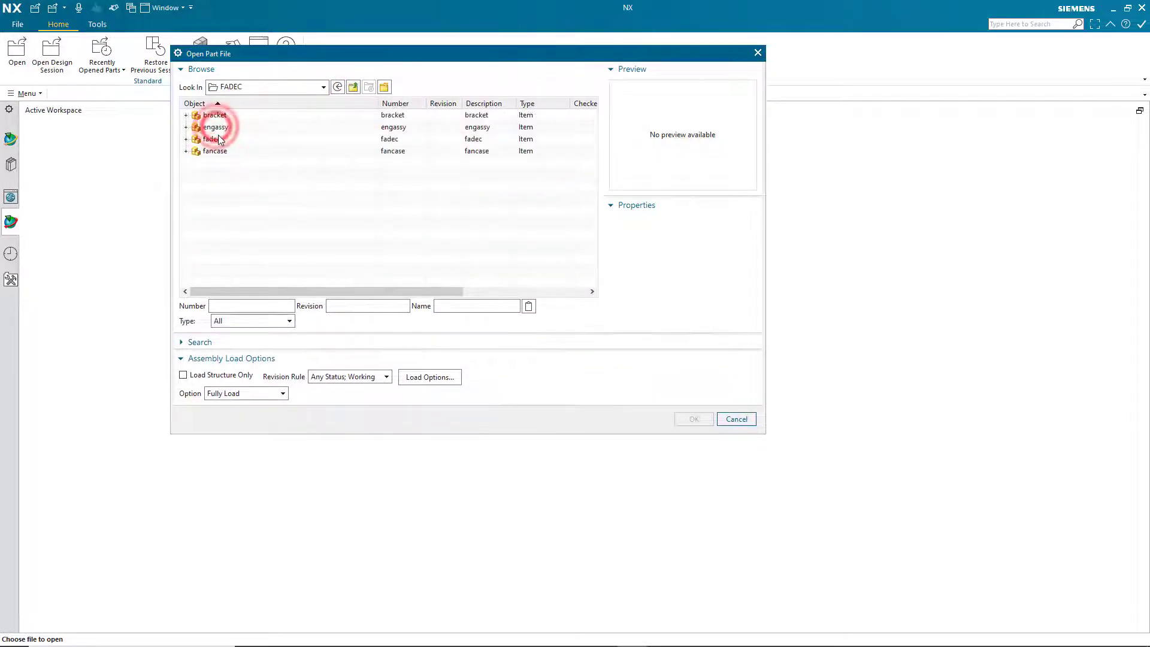
left_click(186, 127)
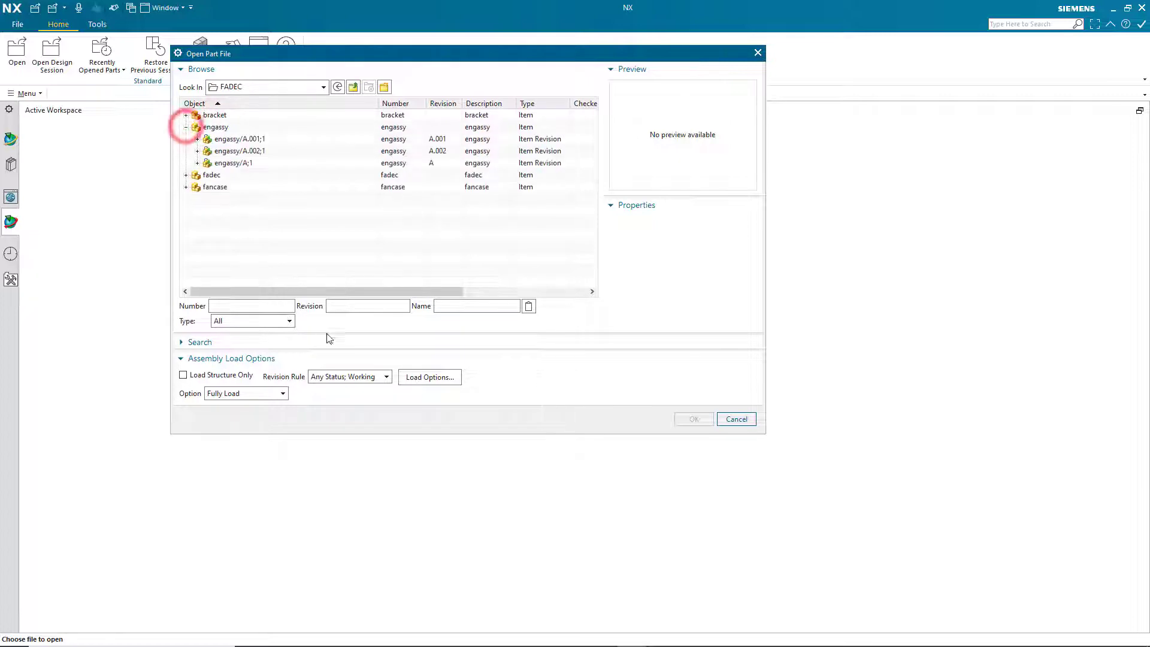
left_click(352, 377)
left_click(349, 440)
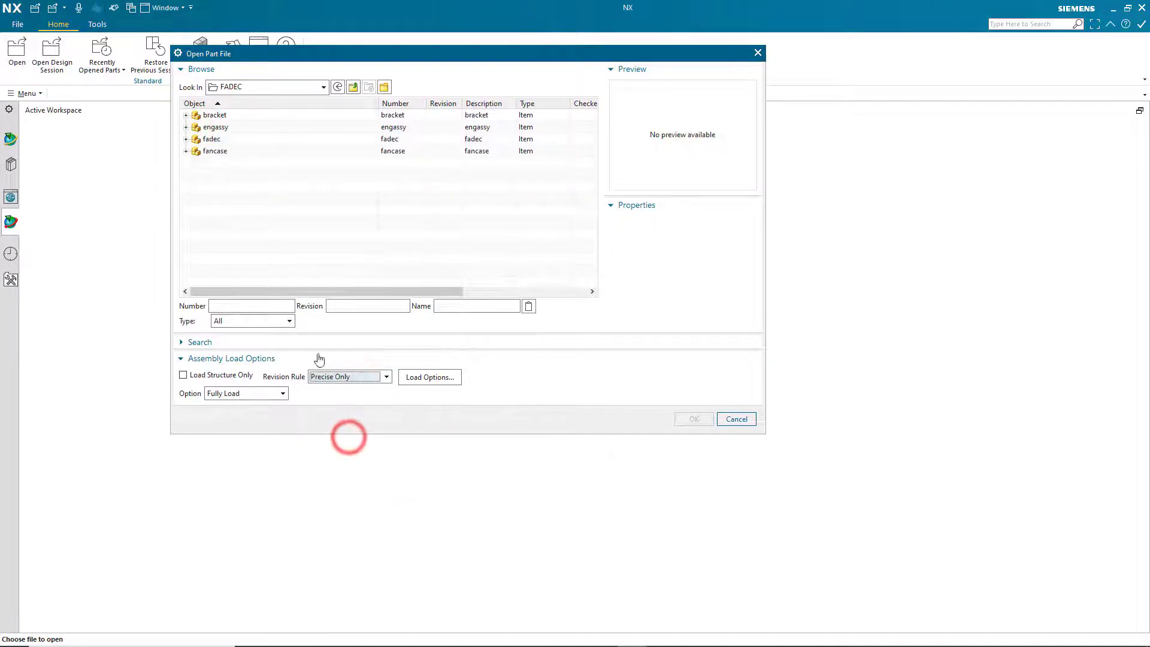
left_click(185, 127)
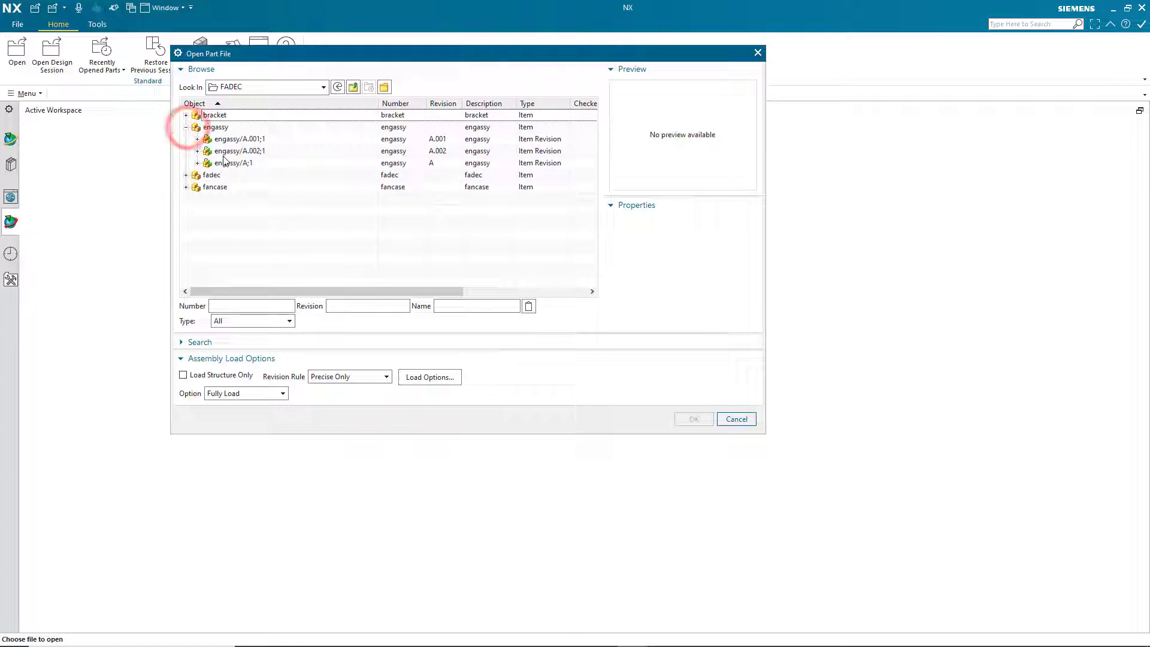
left_click(242, 151)
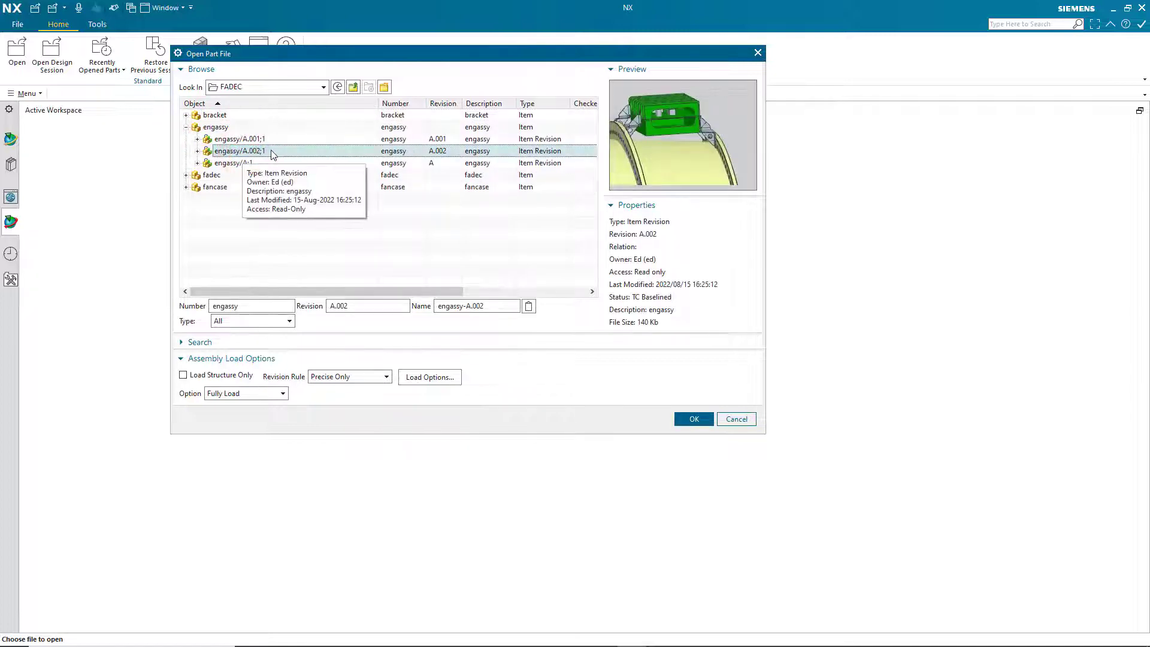
left_click(689, 418)
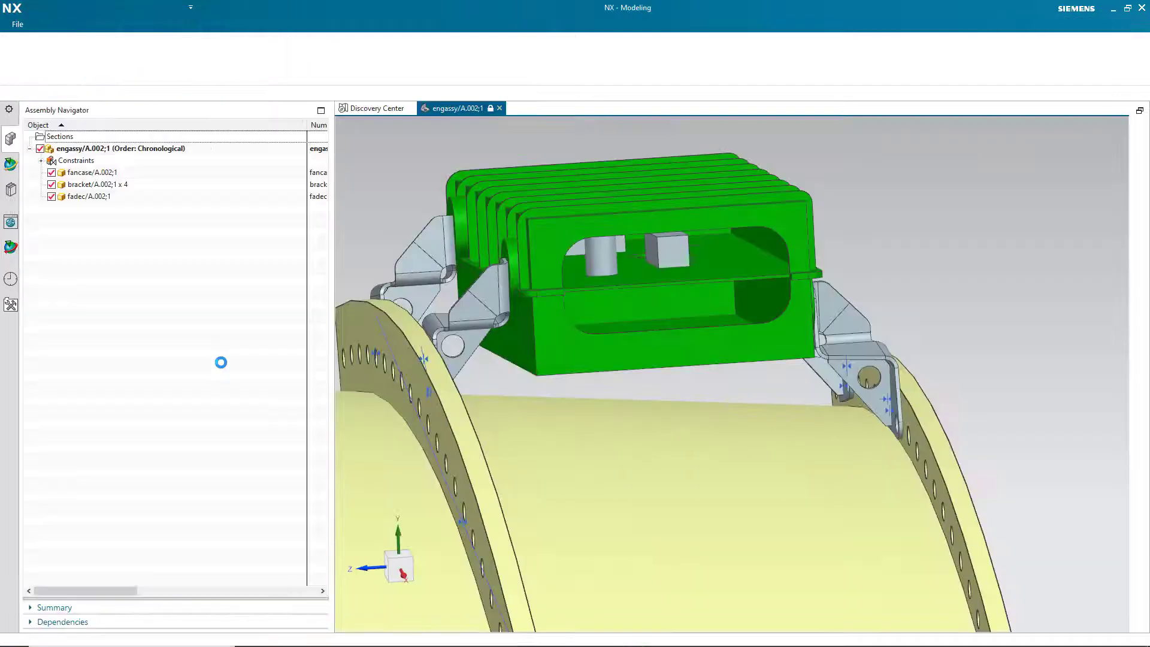
Load engassy.sim2 from the Newstuff folder using the Any Status; Working revision rule.
left_click(18, 24)
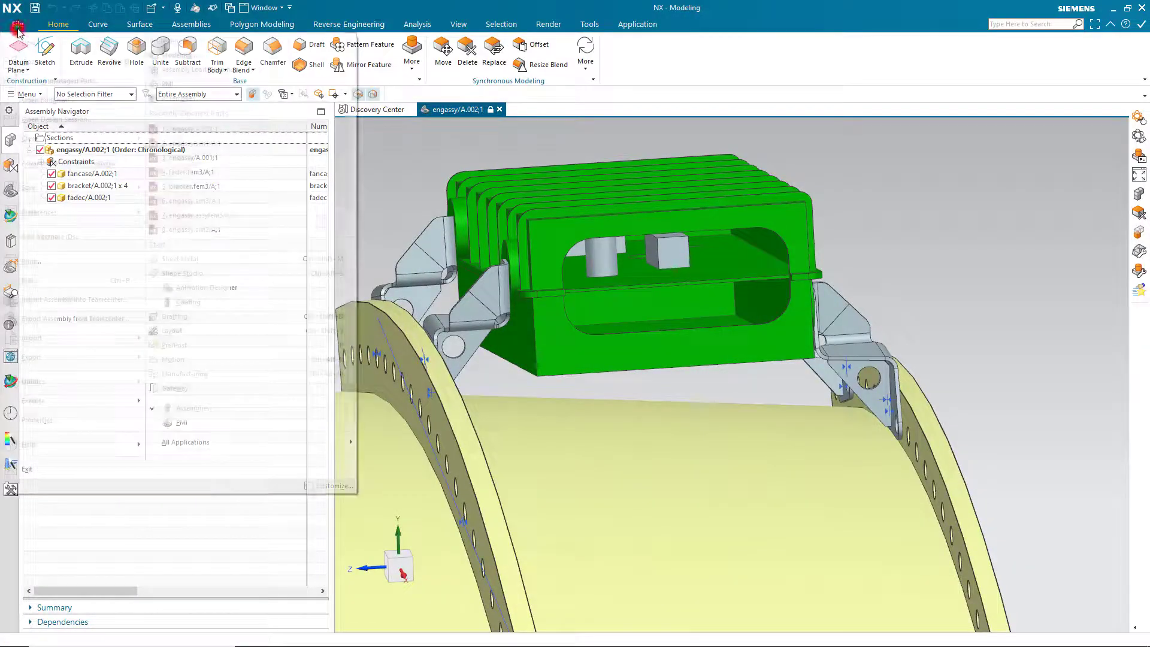
left_click(34, 66)
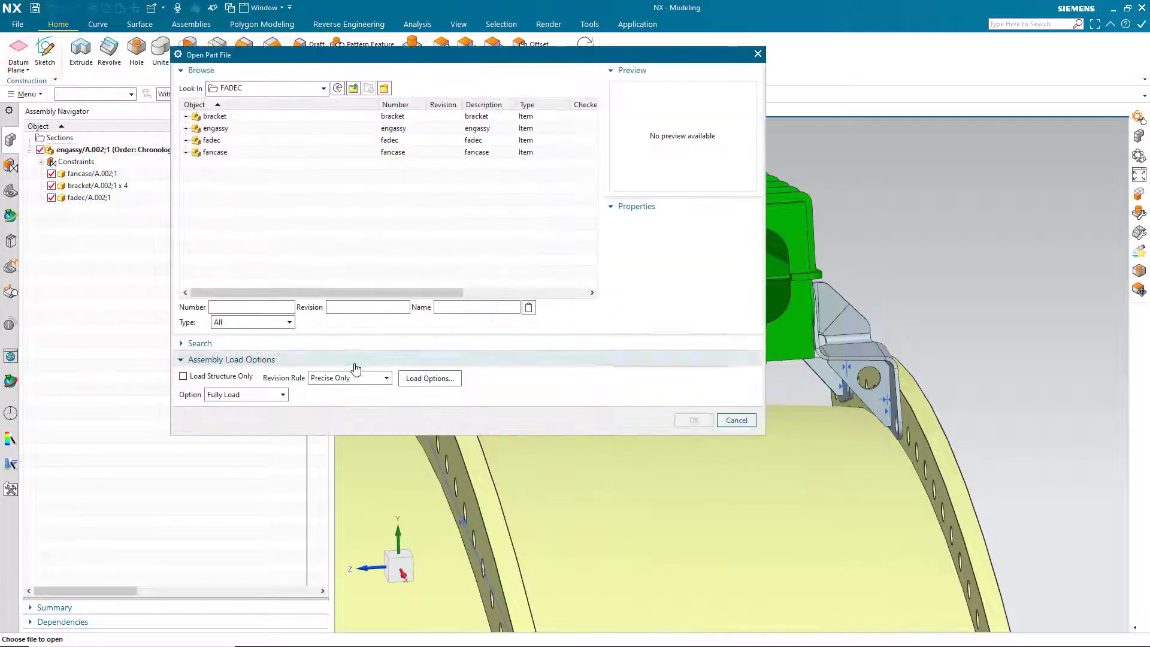
left_click(367, 379)
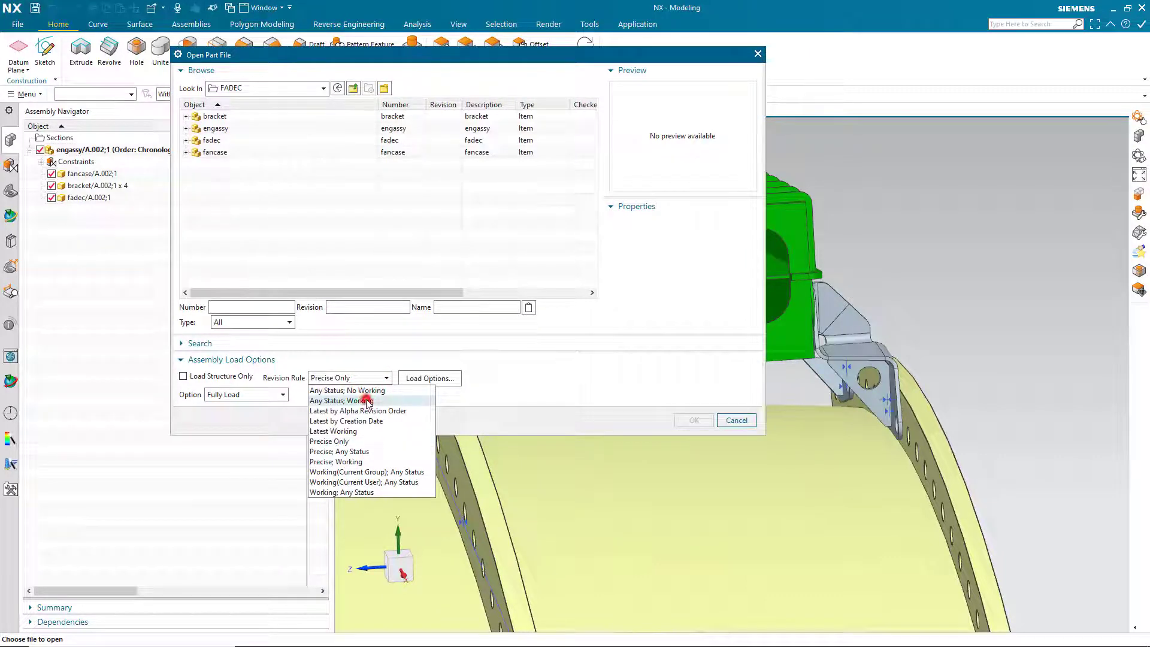
left_click(367, 400)
left_click(353, 88)
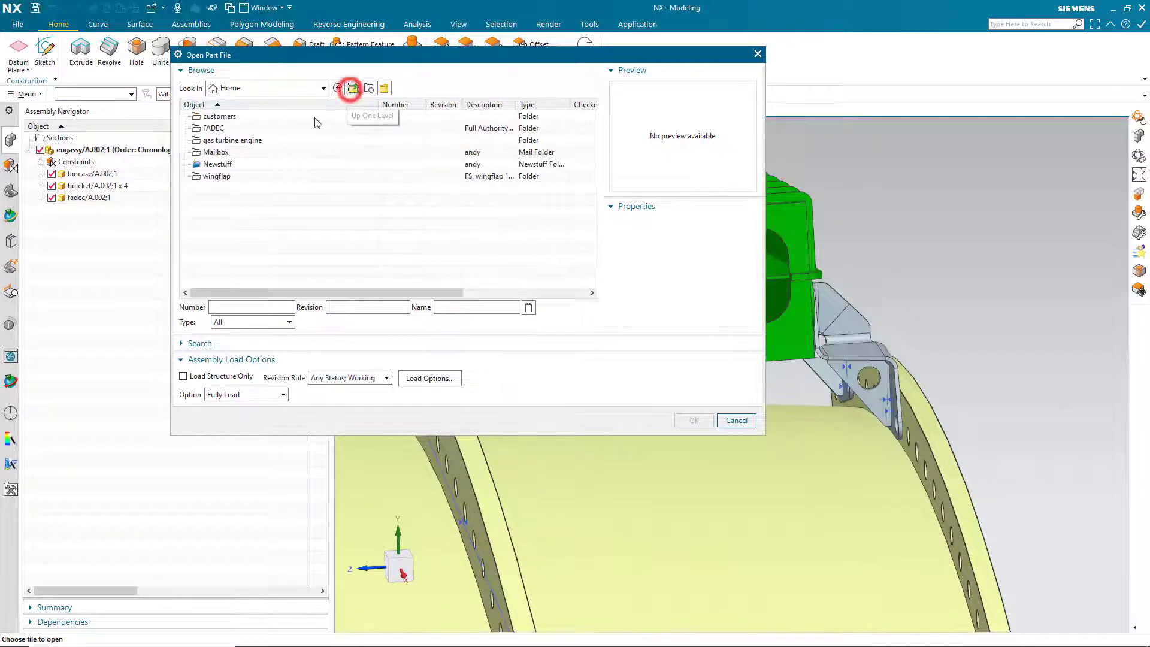
left_click(210, 162)
double_click(210, 162)
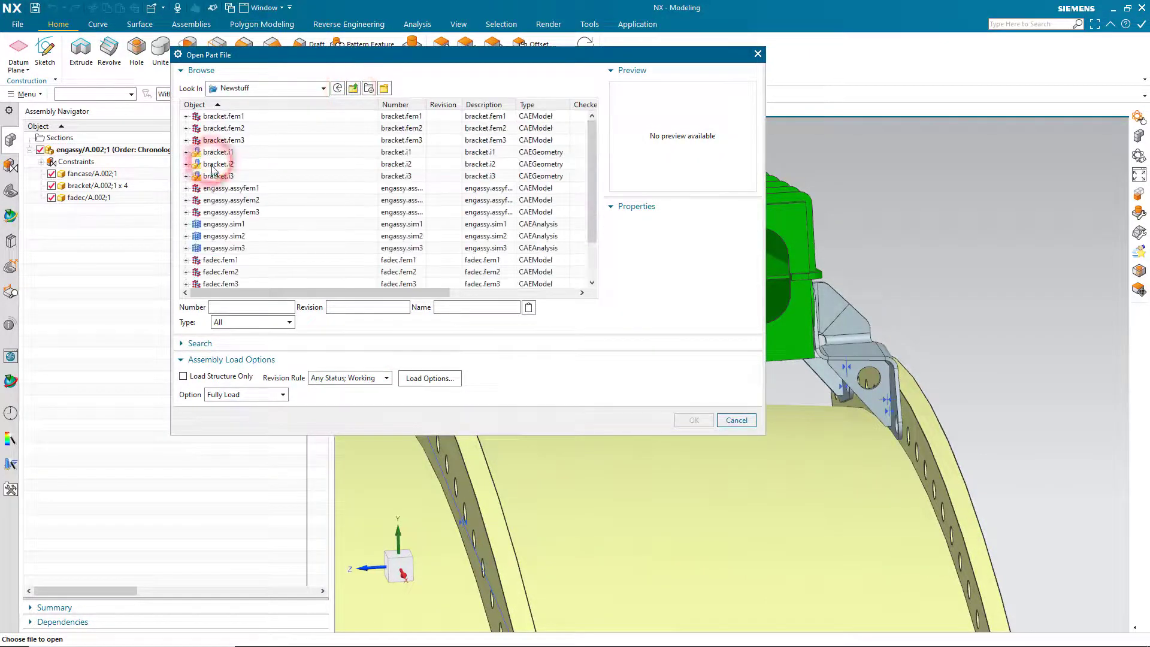
left_click(237, 237)
left_click(693, 419)
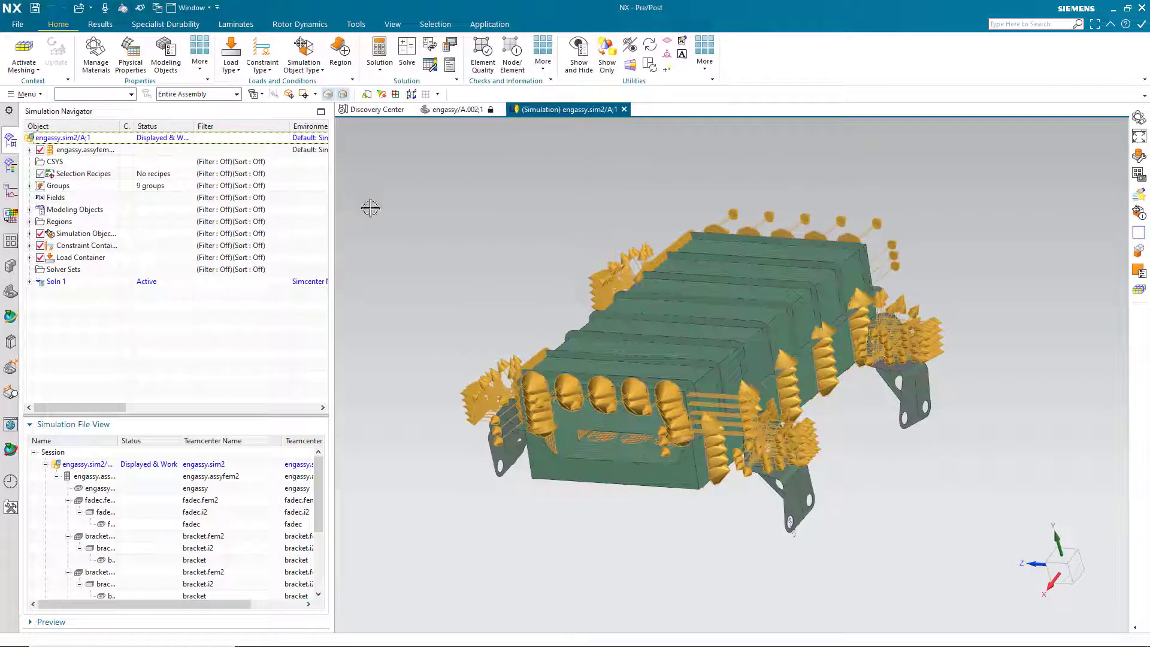
Expand the assembly FEM, fadec.fem2 and bracket.fem2 to reveal their i2 geometry revisions.
left_click(29, 149)
left_click(41, 174)
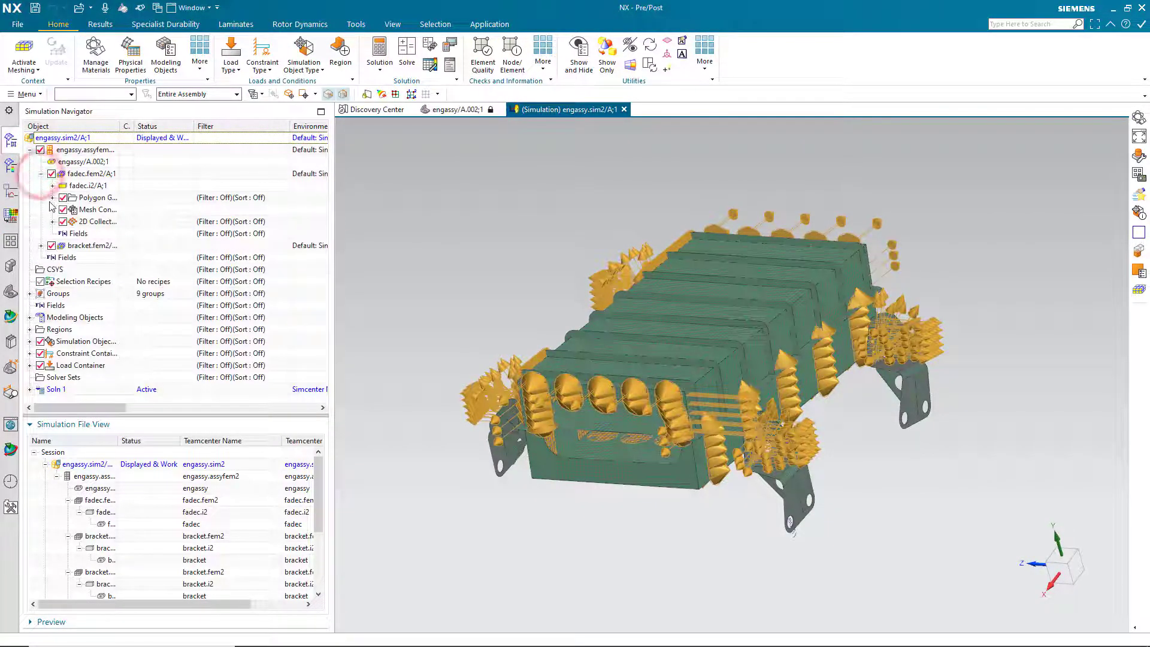
left_click(53, 186)
left_click(40, 258)
left_click(52, 270)
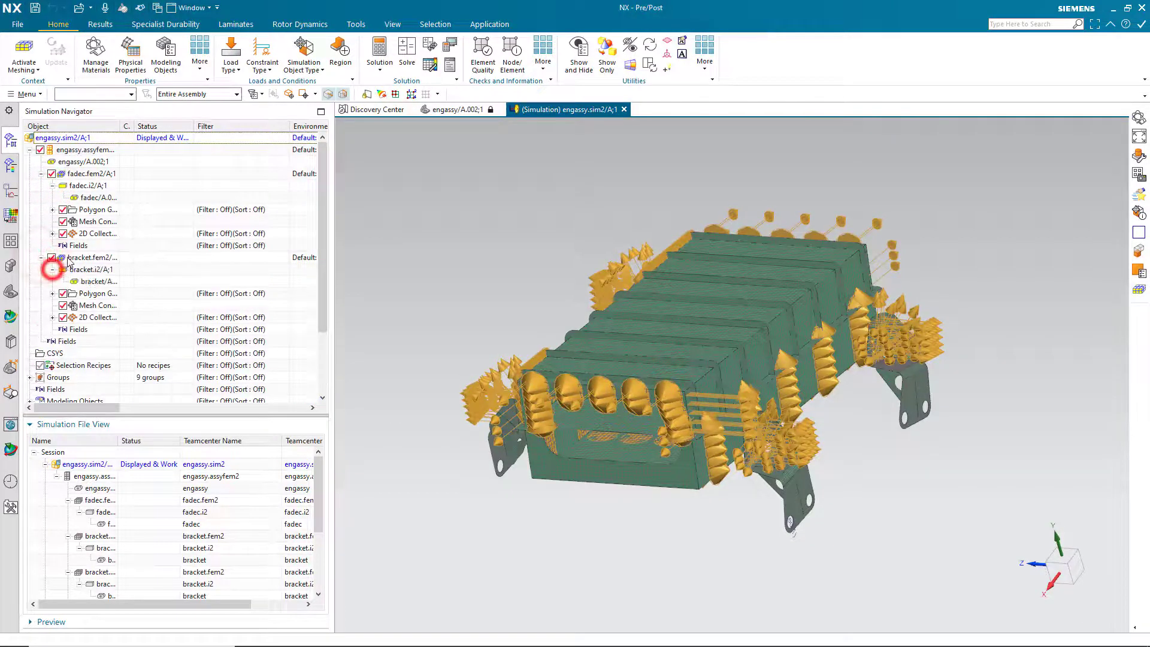
double_click(118, 129)
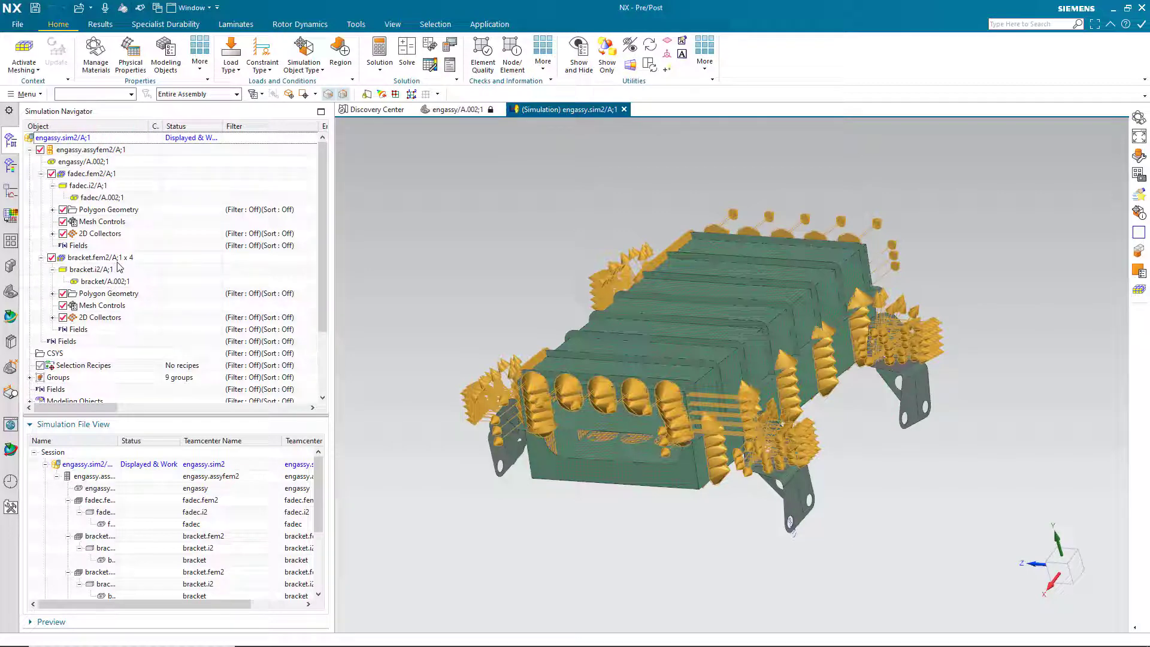
Close all loaded parts.
left_click(18, 26)
left_click(111, 99)
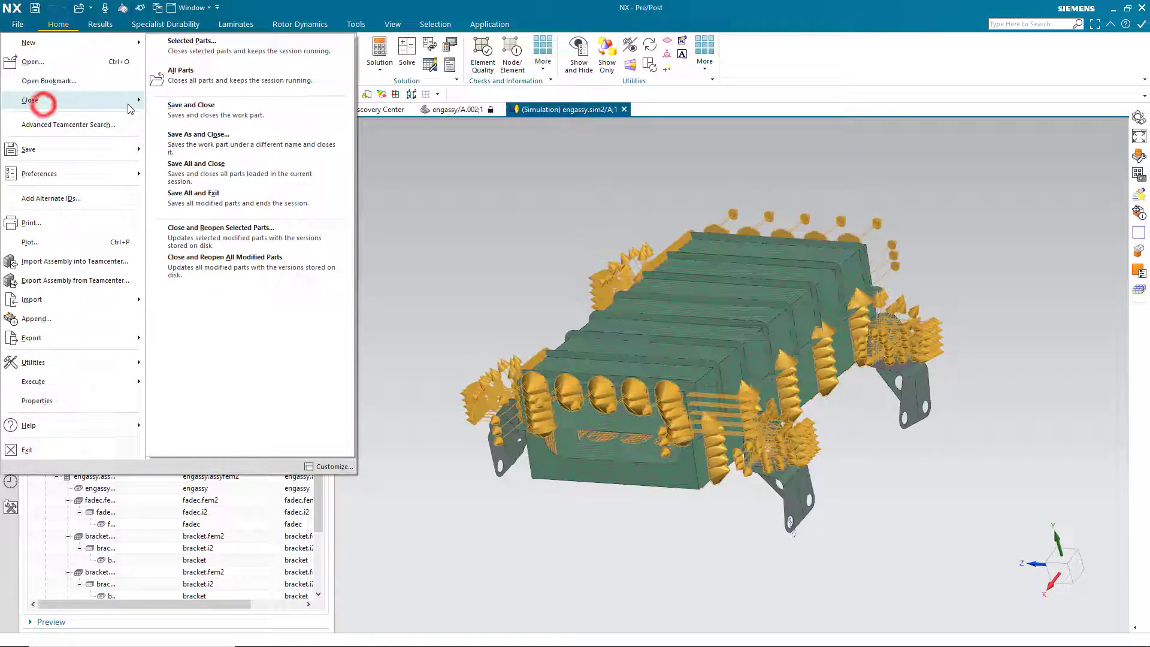
left_click(190, 85)
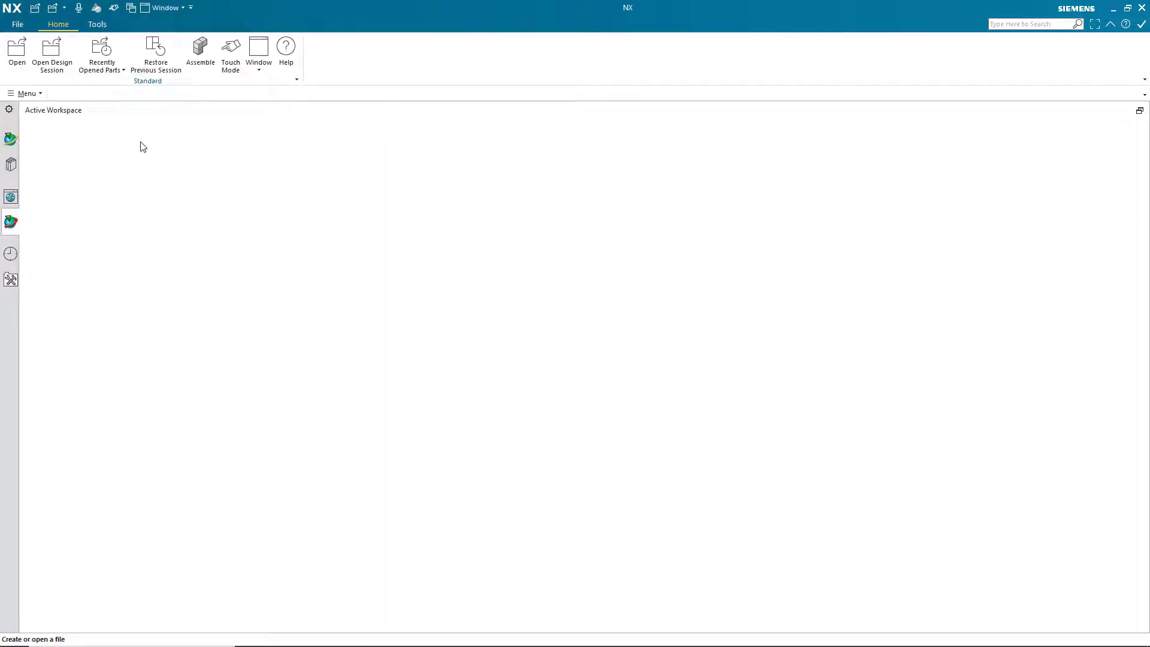
Open engassy from the FADEC folder with the Precise; Working revision rule.
left_click(16, 53)
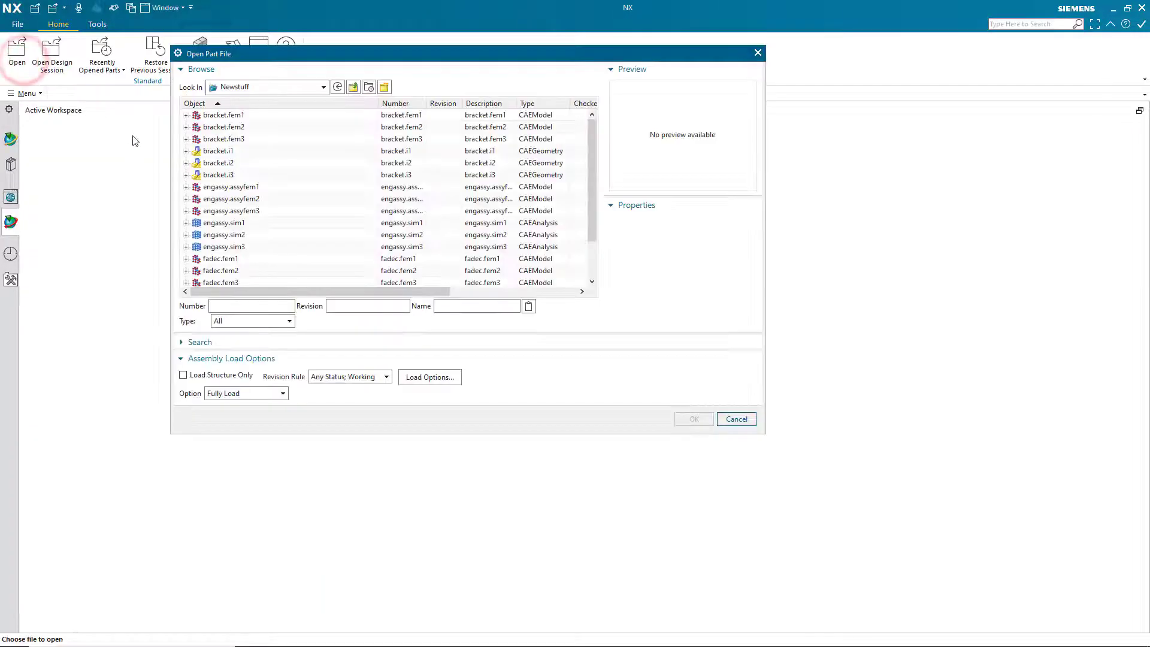
left_click(354, 88)
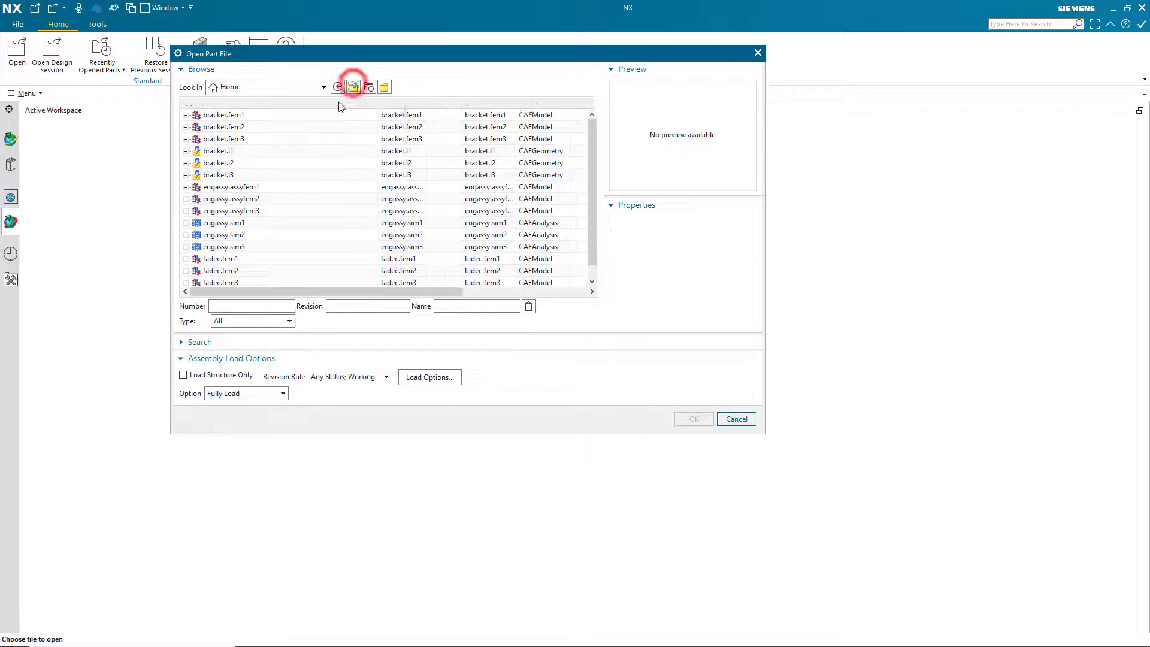
double_click(214, 127)
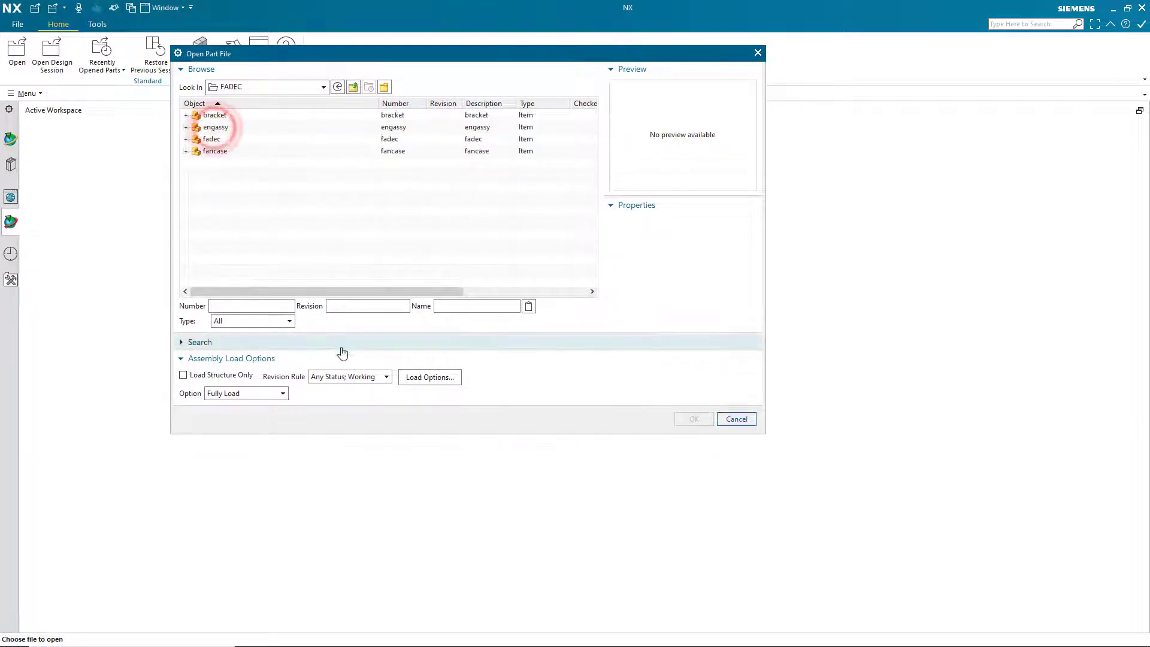
left_click(365, 377)
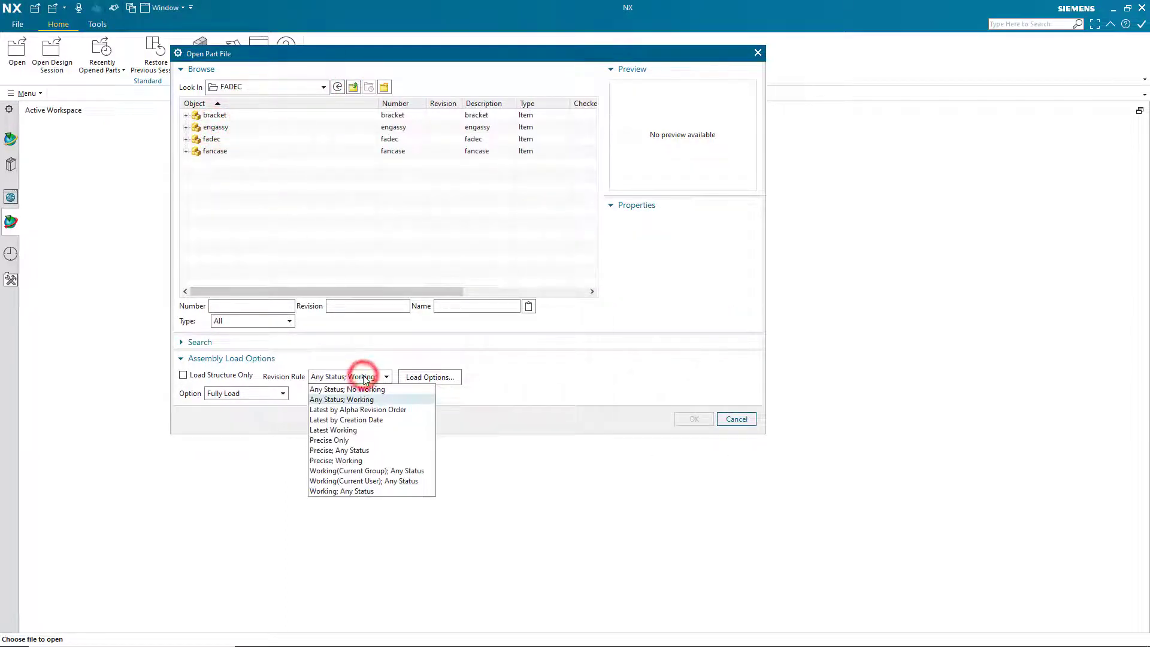
left_click(360, 460)
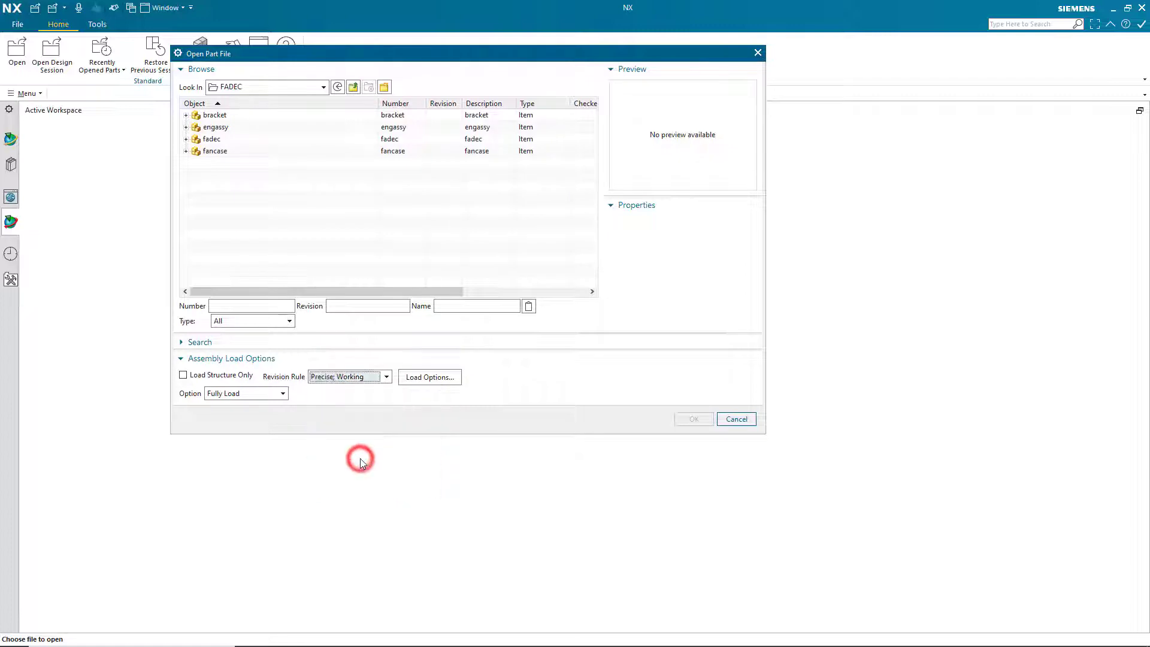
left_click(207, 127)
left_click(690, 420)
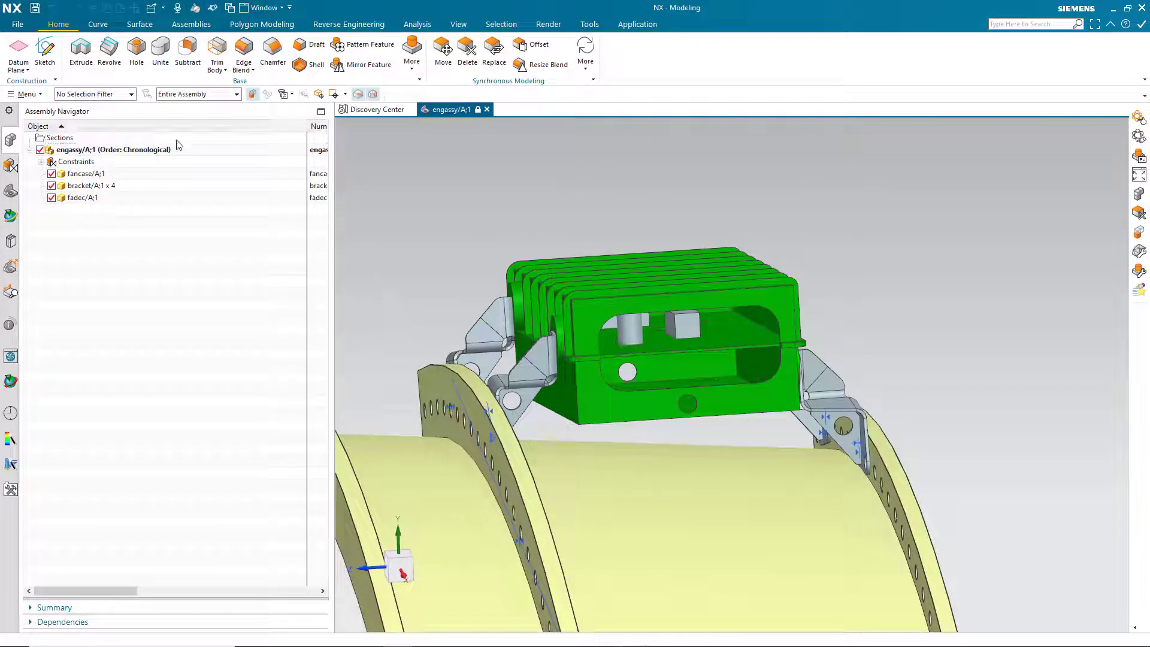
Open engassy.sim3 from the Newstuff folder.
left_click(18, 24)
left_click(31, 62)
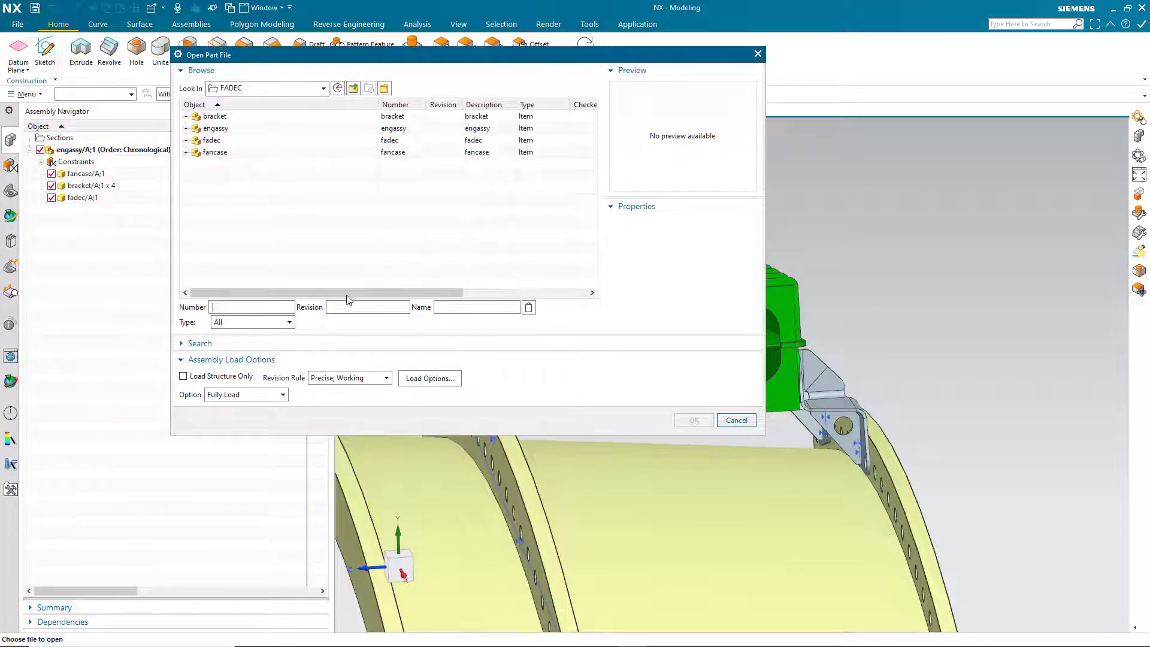
left_click(354, 89)
double_click(220, 164)
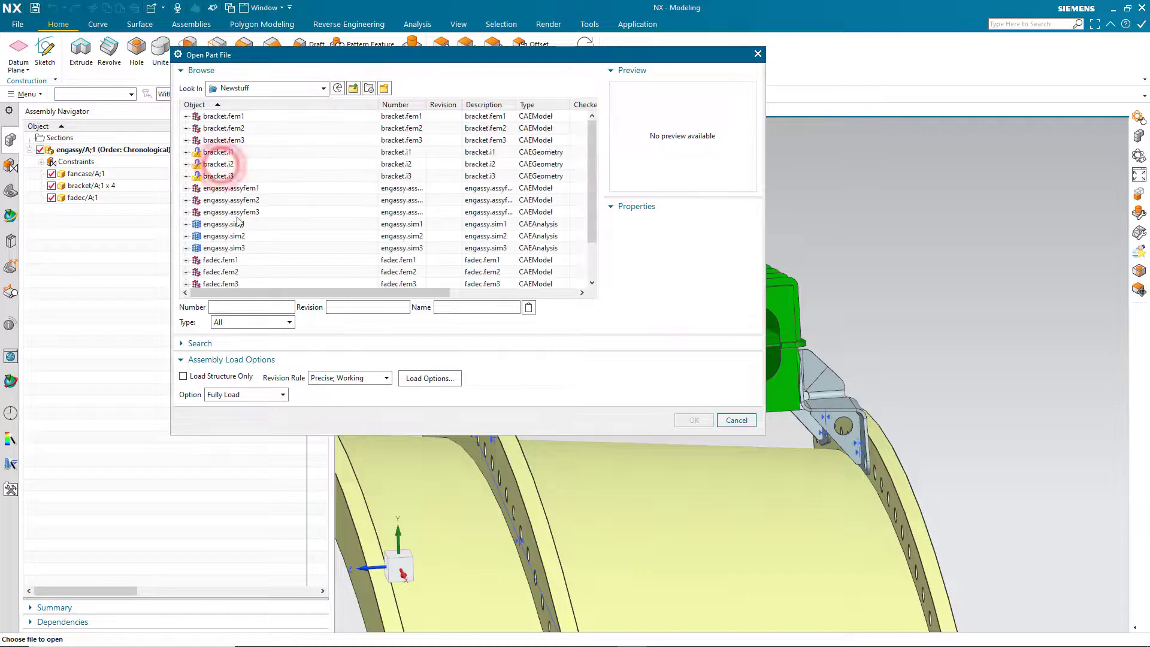
left_click(232, 249)
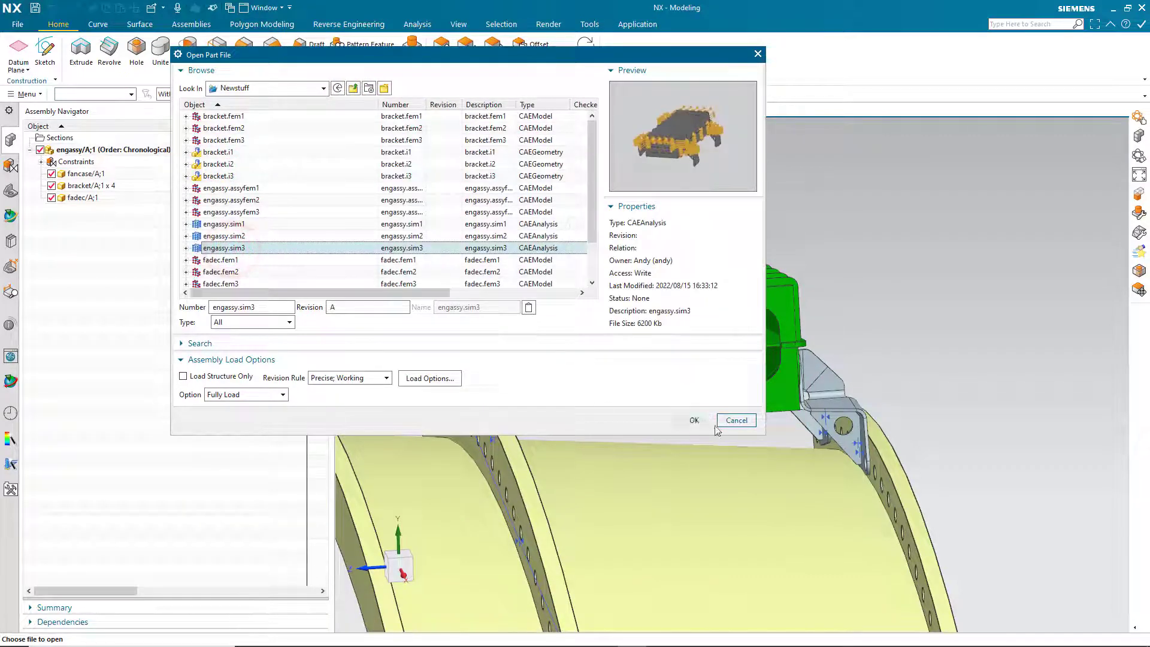
left_click(695, 422)
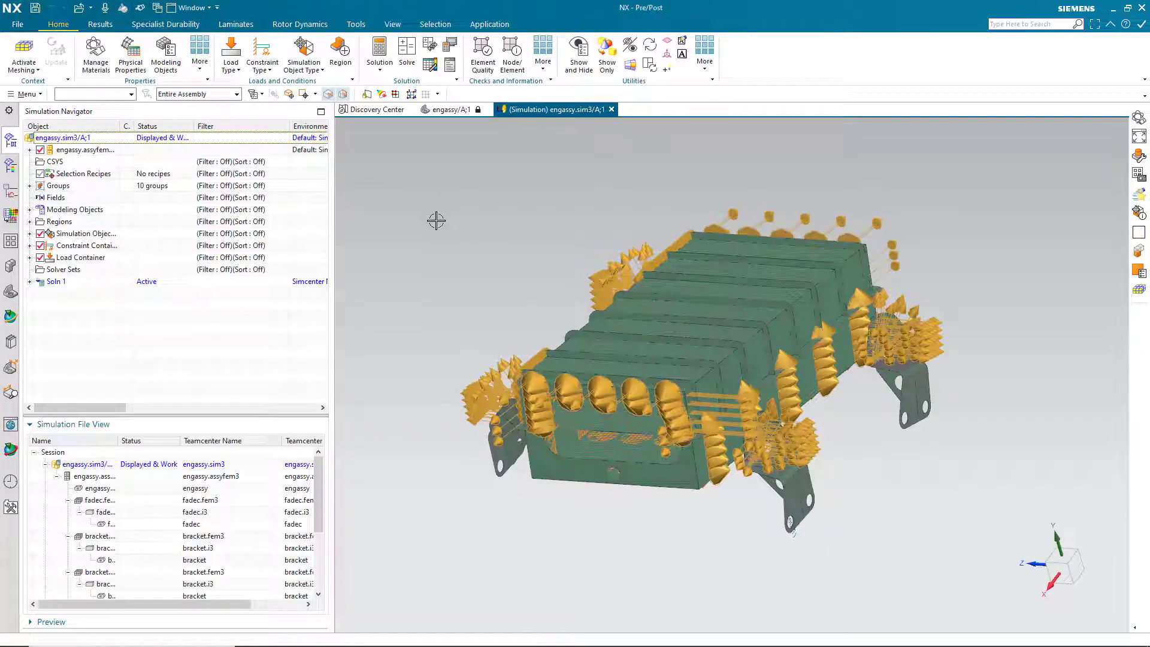
Expand fadec.fem3 and bracket.fem3 to reveal the geometry under their i3 parts.
left_click(30, 150)
left_click(40, 174)
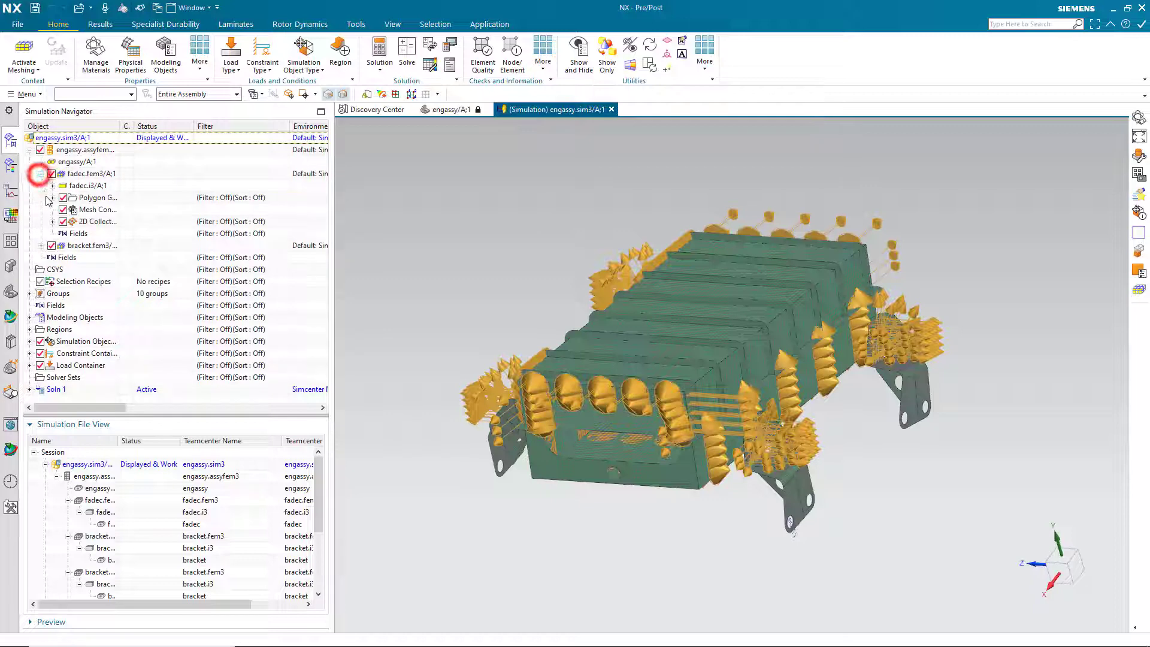
left_click(41, 245)
left_click(53, 258)
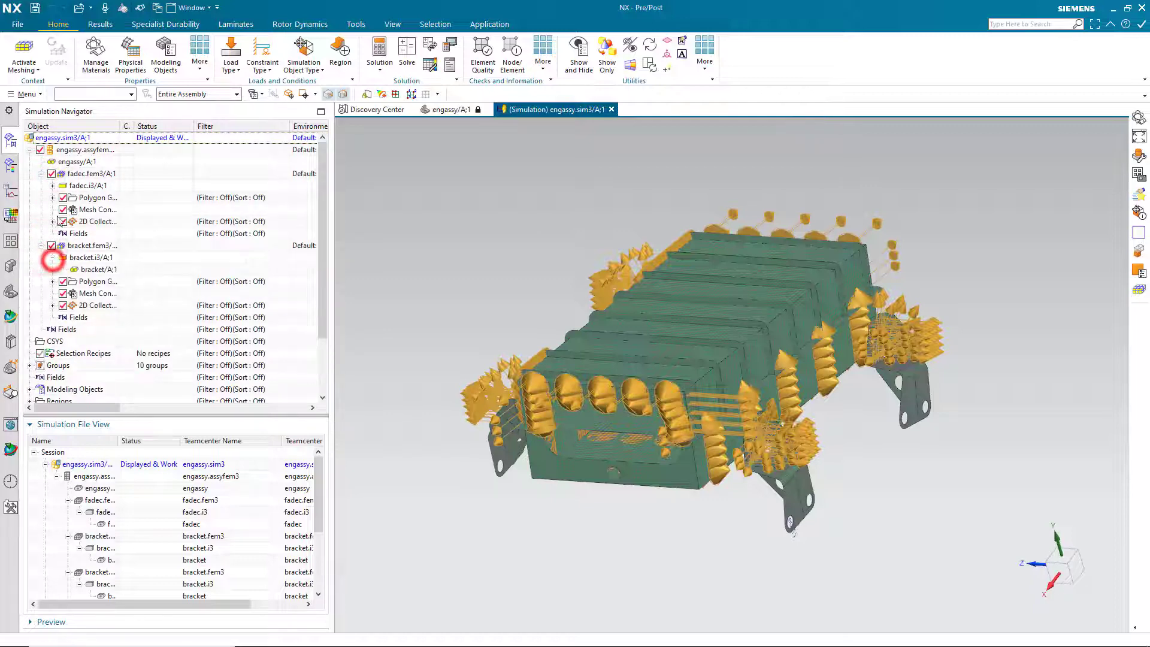
left_click(53, 186)
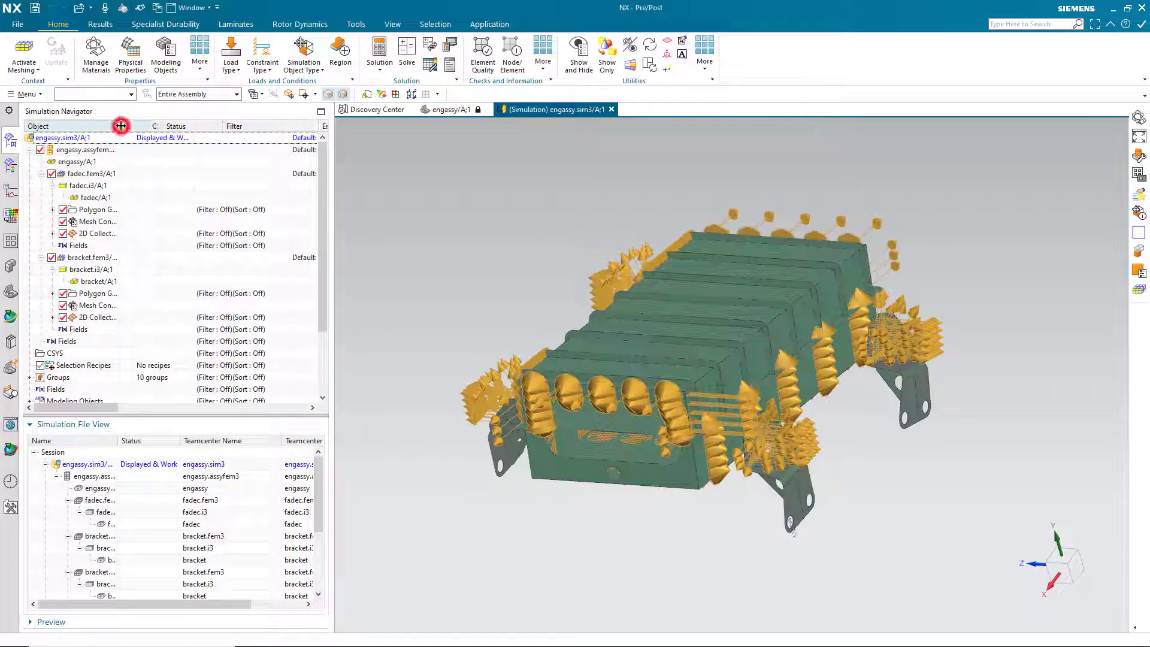